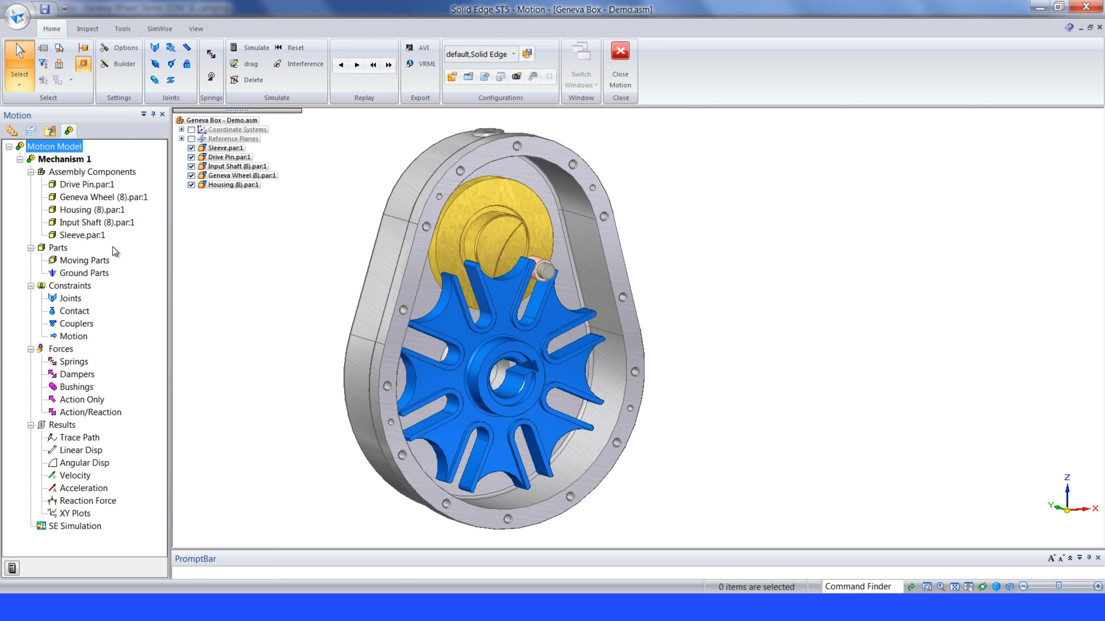
Step: Assign the Geneva wheel and input shaft as moving parts and the housing as a ground part
left_click(107, 198)
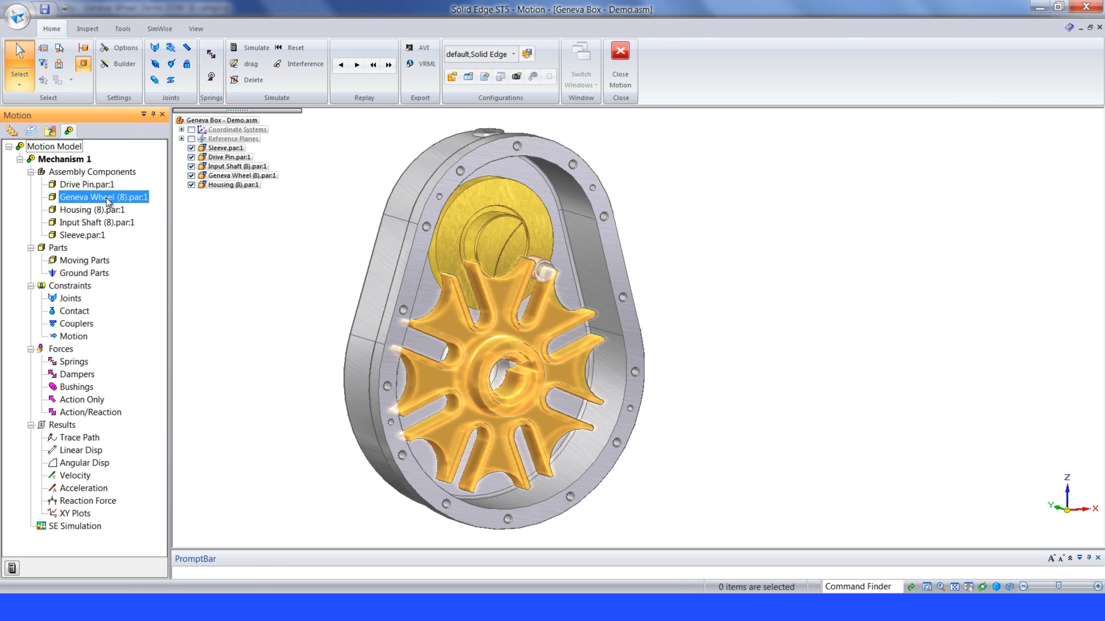
left_click(101, 222, "ctrl")
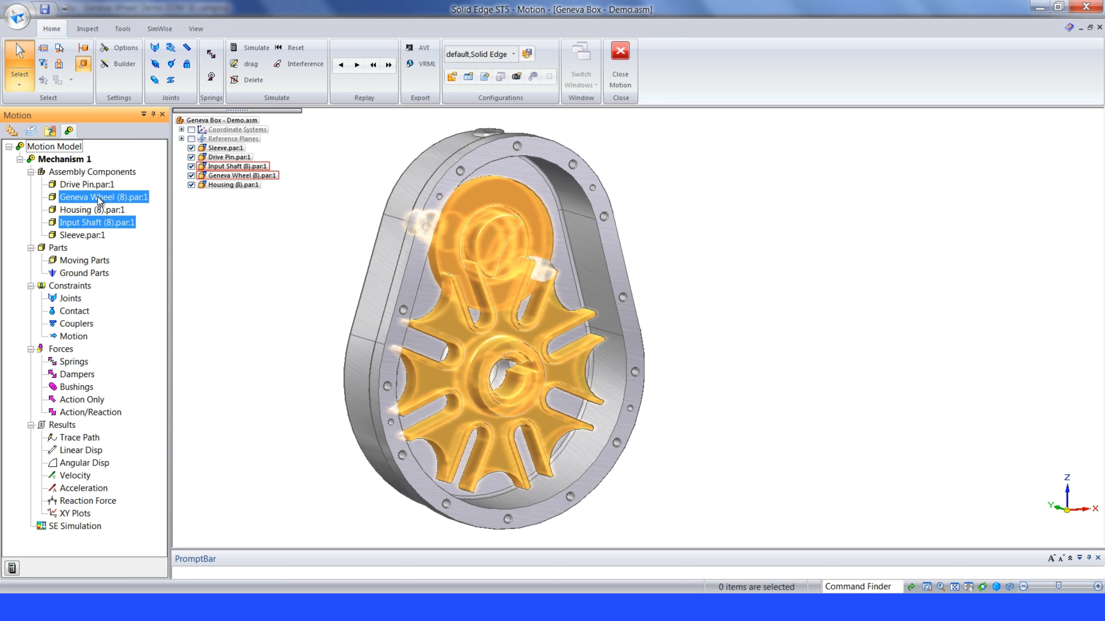
left_click_drag(99, 201, 106, 262)
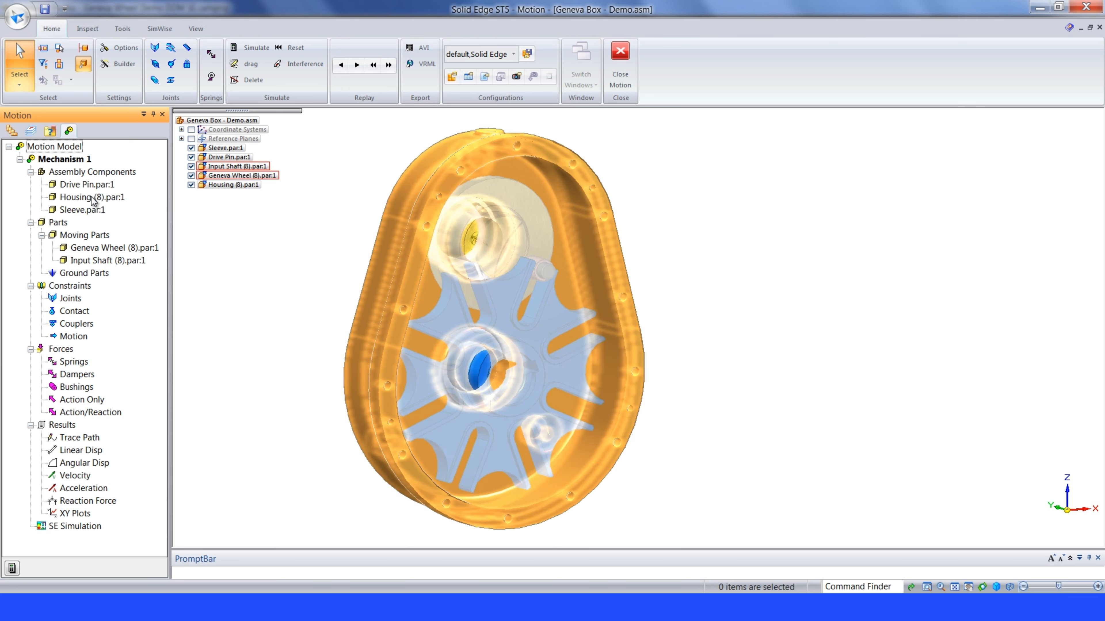
right_click(93, 199)
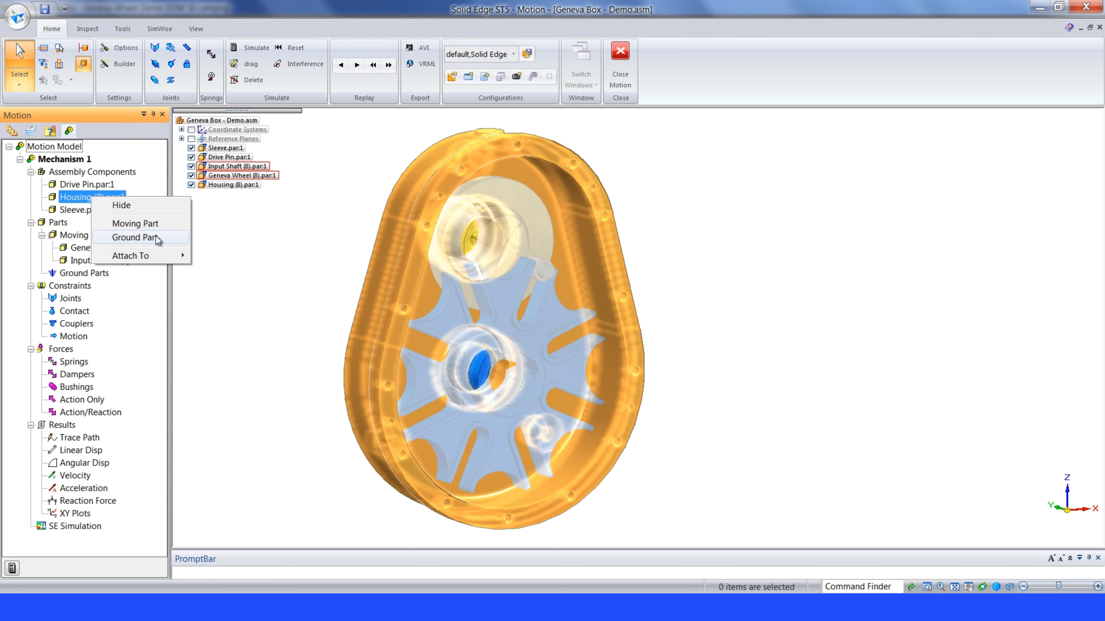
left_click(134, 237)
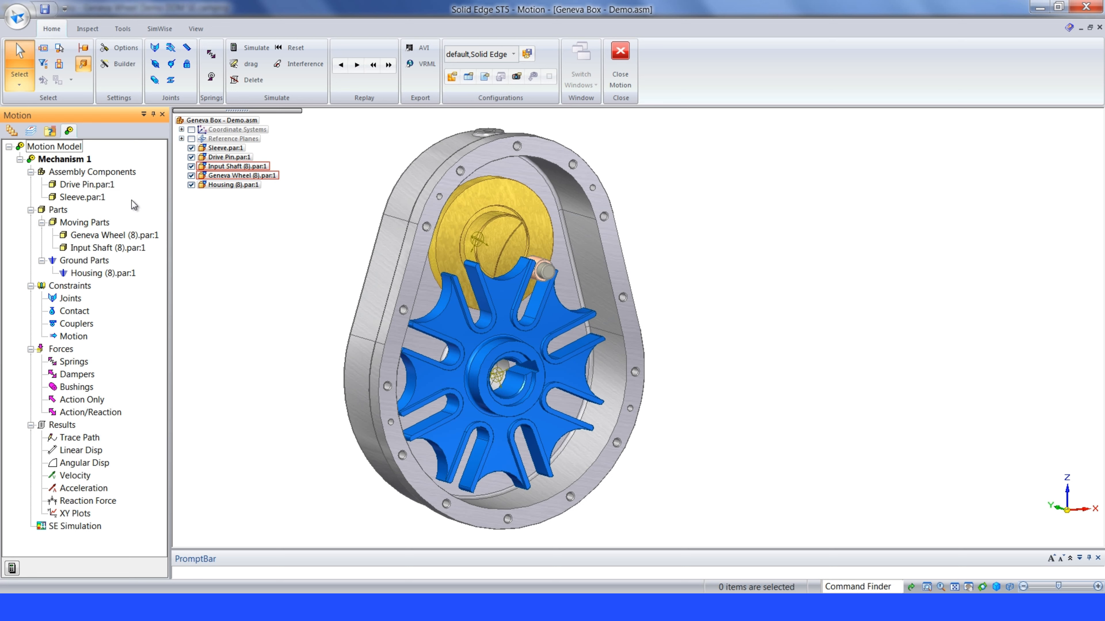
Step: Attach the drive pin and the sleeve together to the Input Shaft moving part
left_click(87, 184)
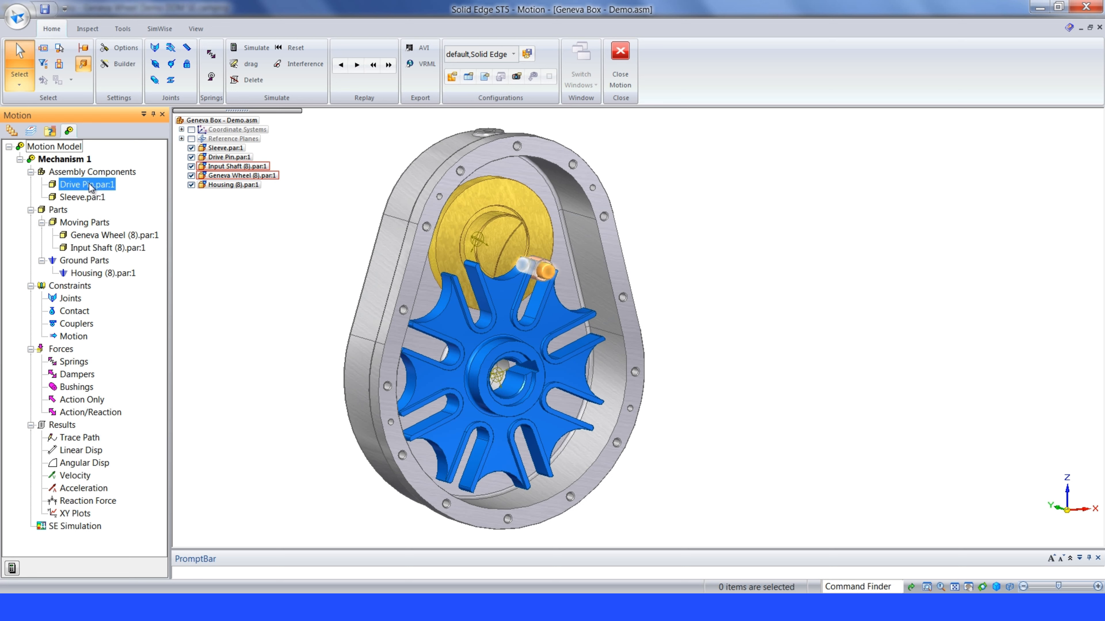
left_click(92, 199)
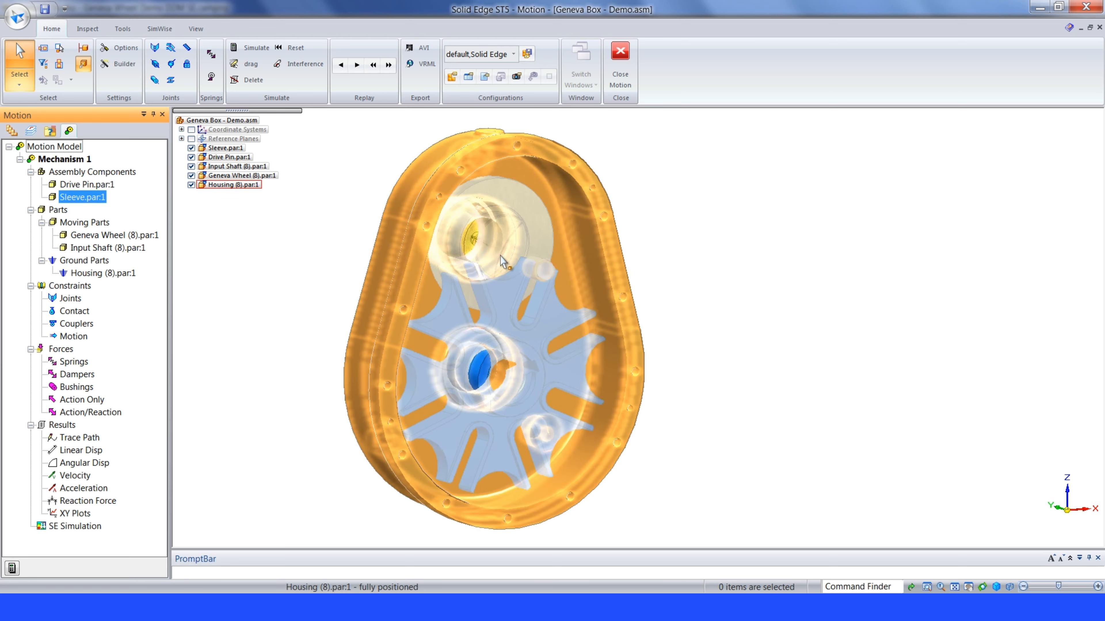
left_click(92, 187, "ctrl")
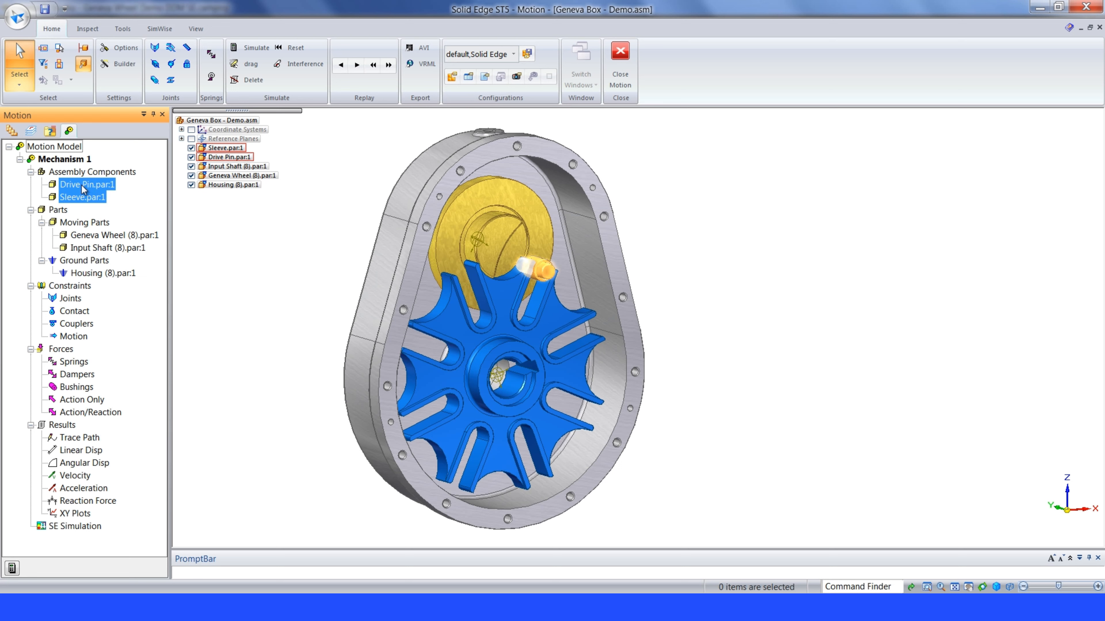
right_click(84, 189)
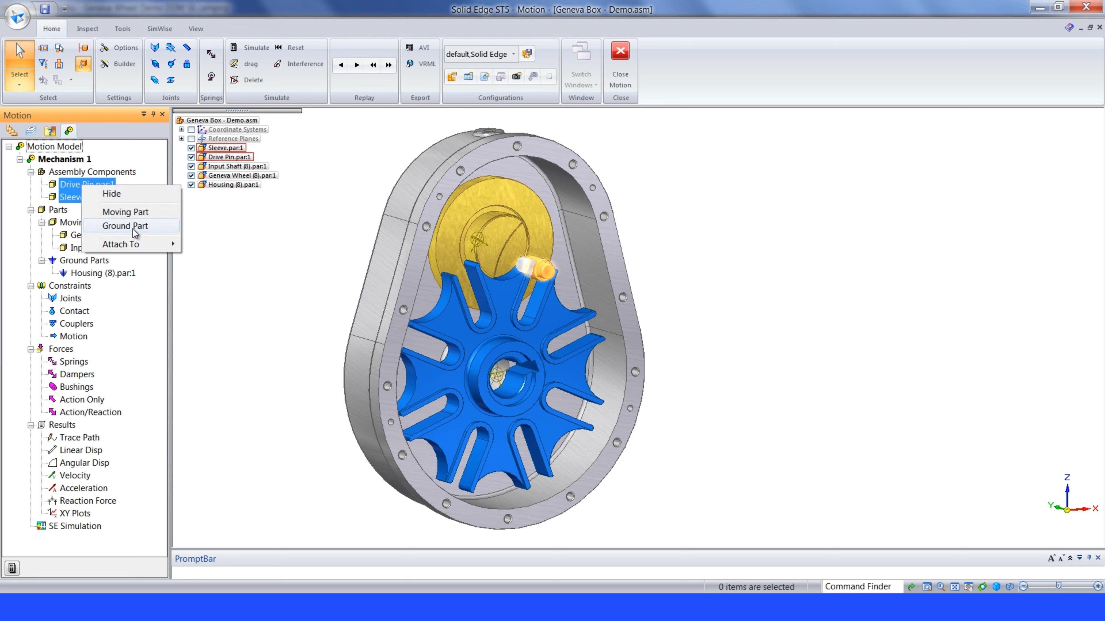
mouse_move(139, 245)
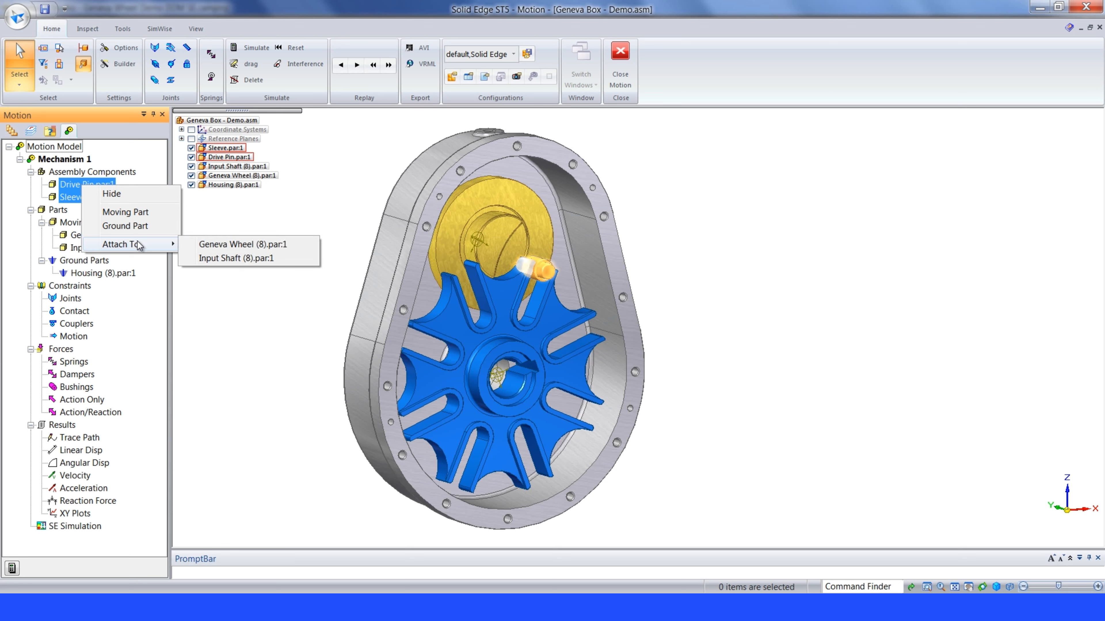
left_click(228, 259)
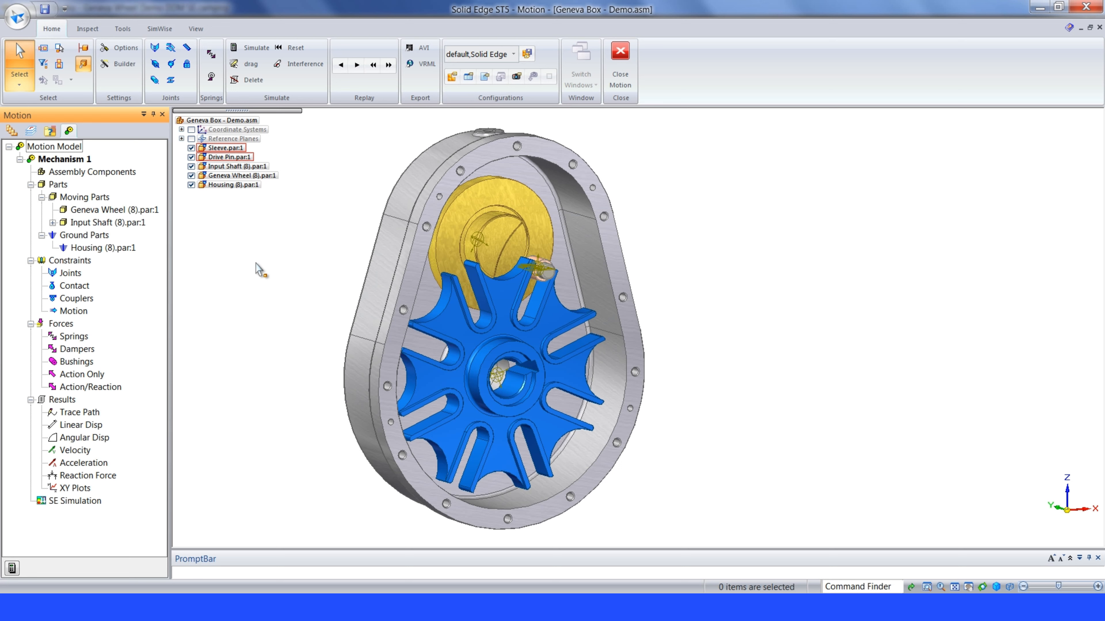
Step: In the mechanism's system defaults, set the gravity direction to -1 in Z and the simulation duration to 3 seconds
right_click(59, 160)
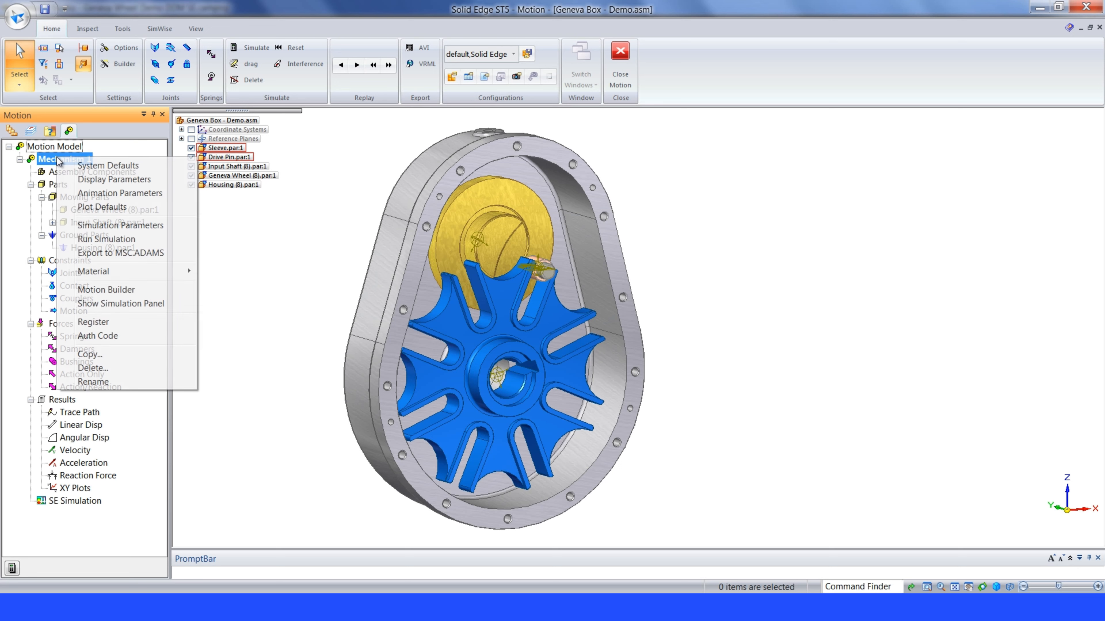
left_click(93, 165)
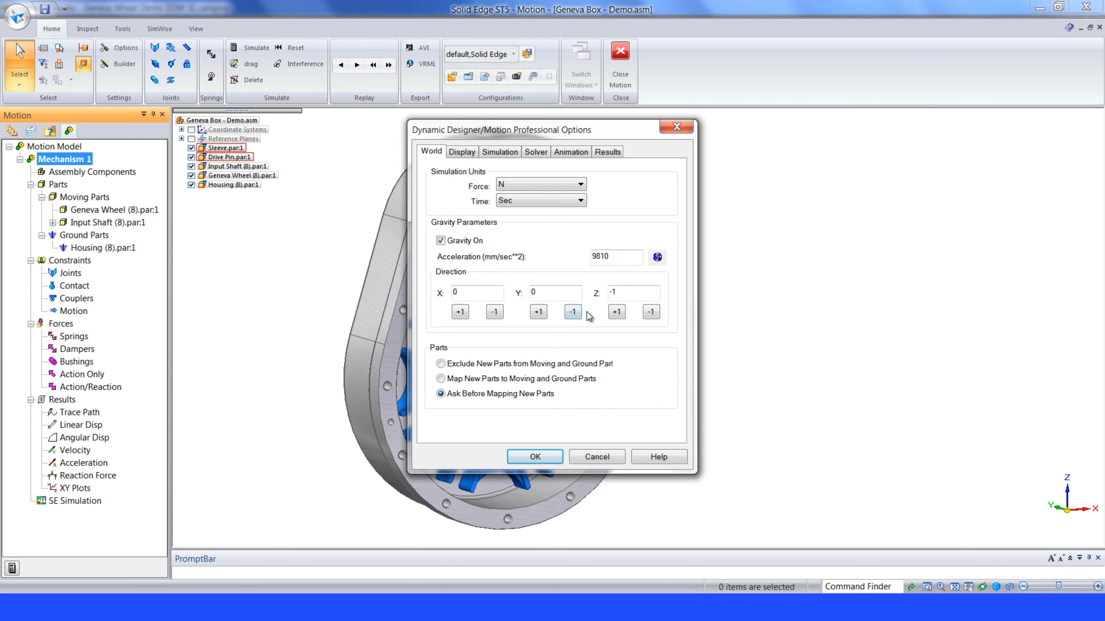
left_click(652, 314)
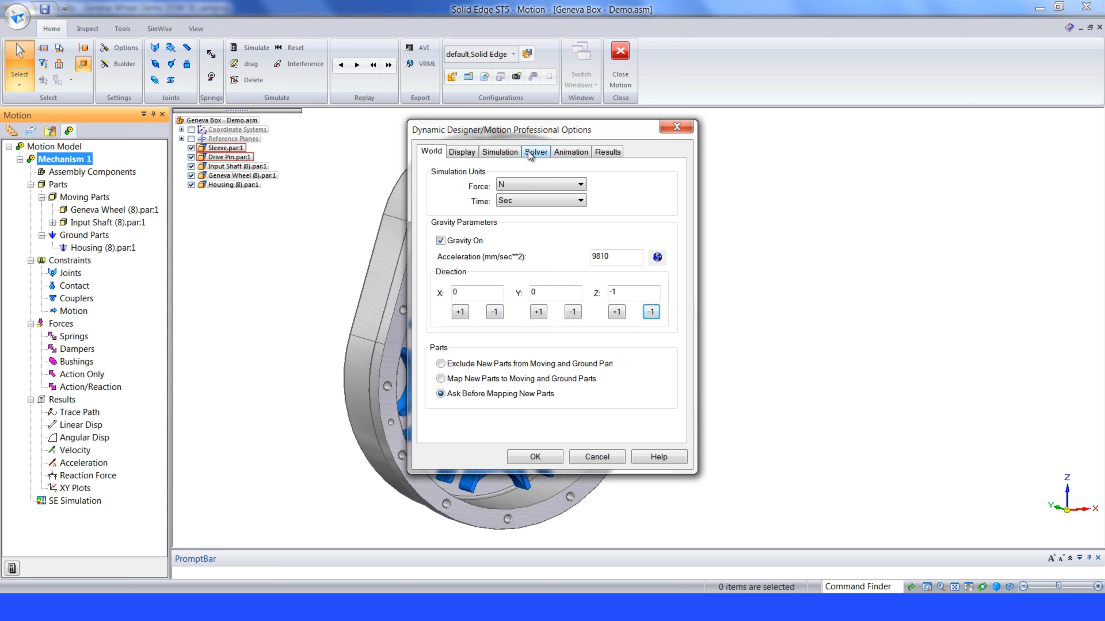
left_click(510, 152)
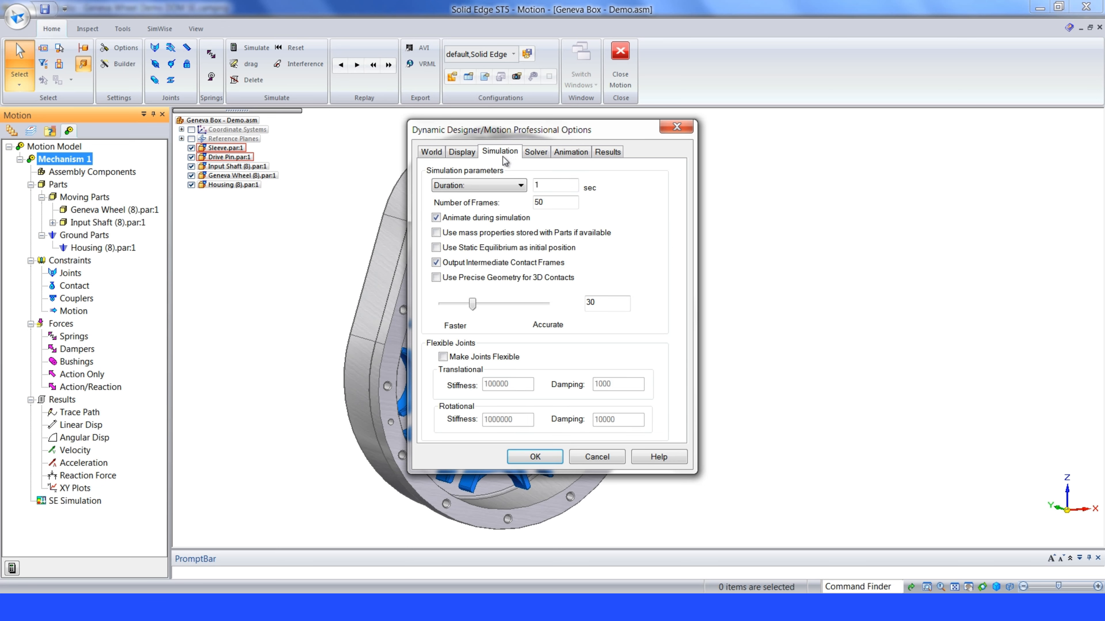
left_click_drag(553, 185, 534, 185)
type("3")
key("Tab")
Step: Set the solver's integrator type to WSTIFF with a maximum time step of 0.001 sec and accept the options
left_click(534, 153)
left_click(563, 196)
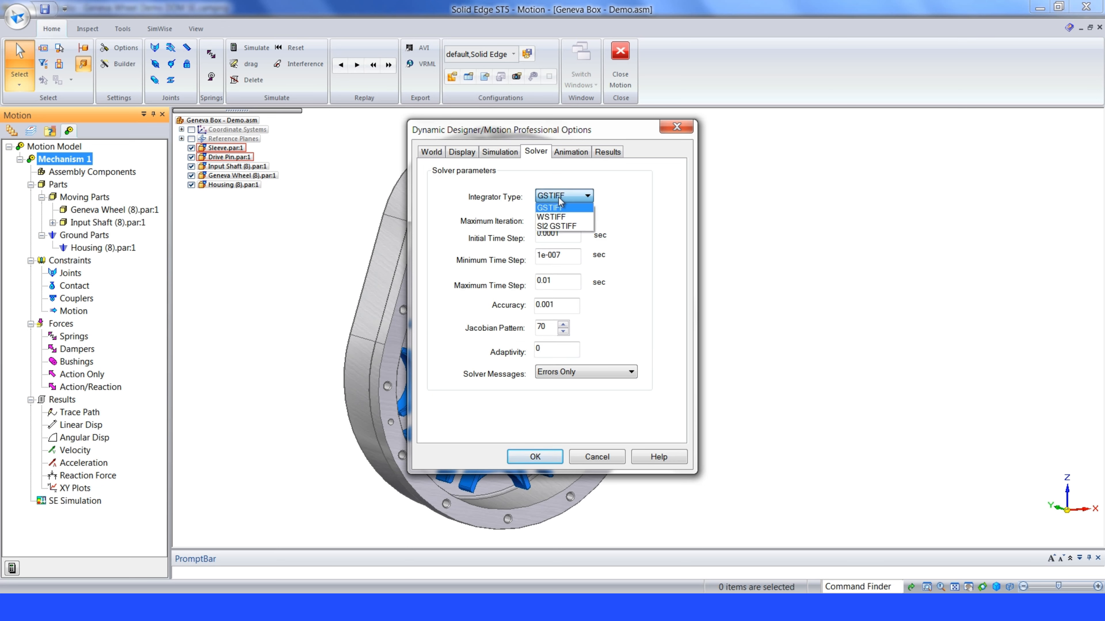
left_click(563, 217)
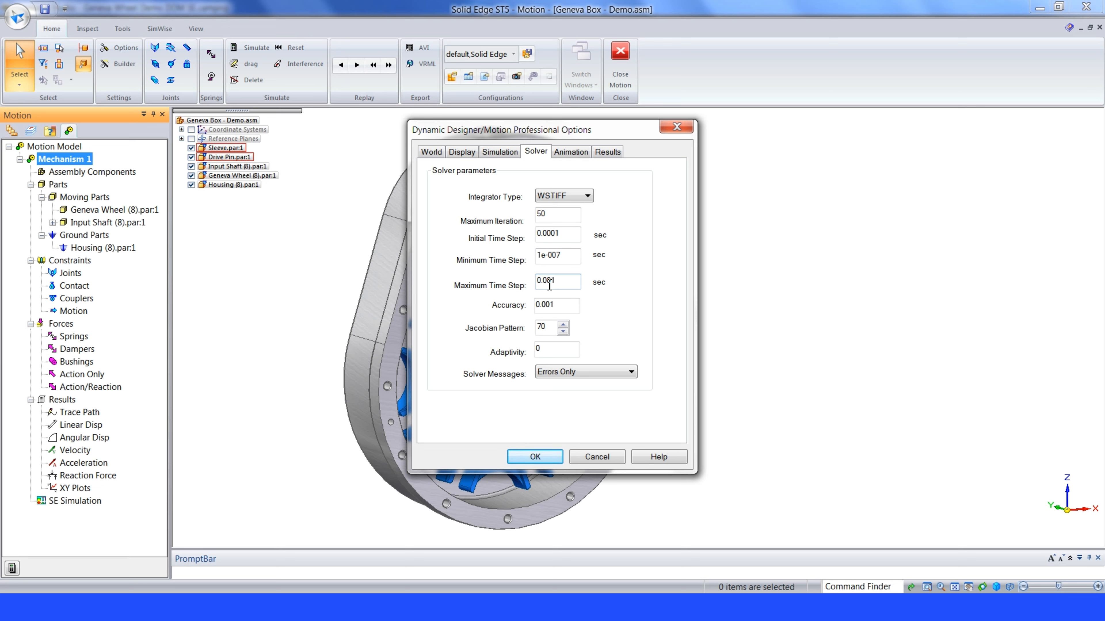
left_click(553, 457)
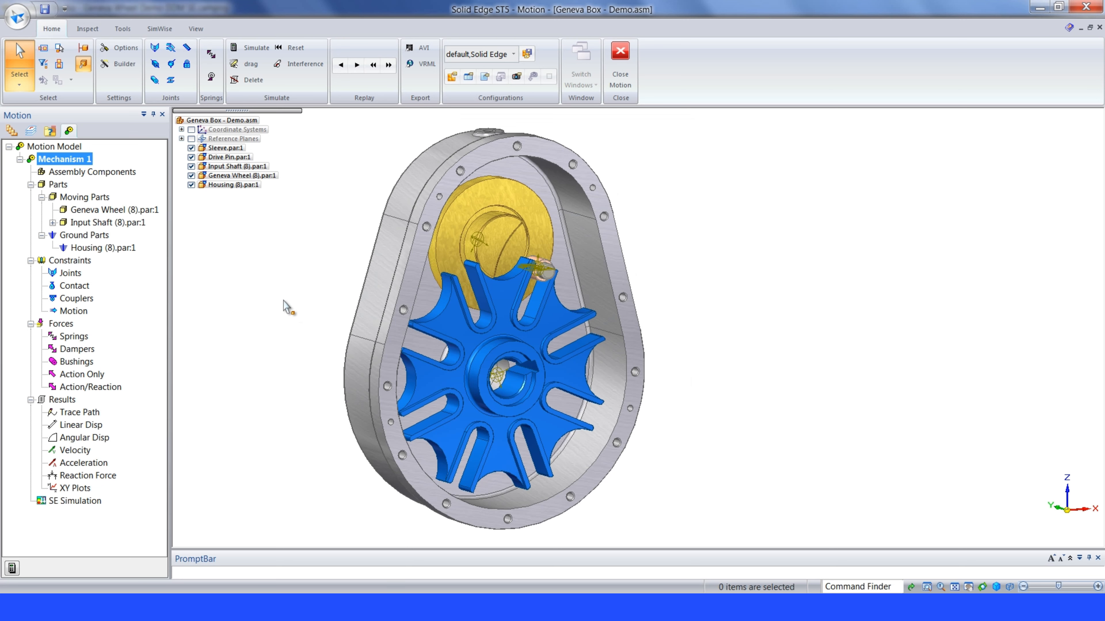
Step: Run a trial simulation of the mechanism without joints, returning it to the start and deleting its motion results
scroll(283, 307, "down", 4)
middle_click_drag(284, 306, 361, 264, "shift")
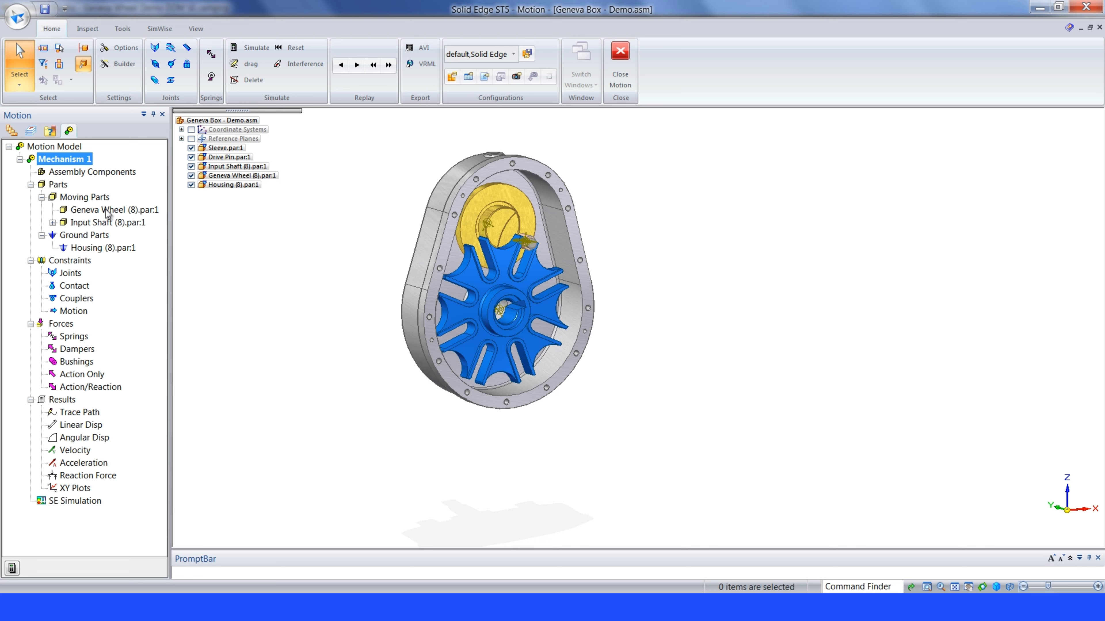
left_click(12, 567)
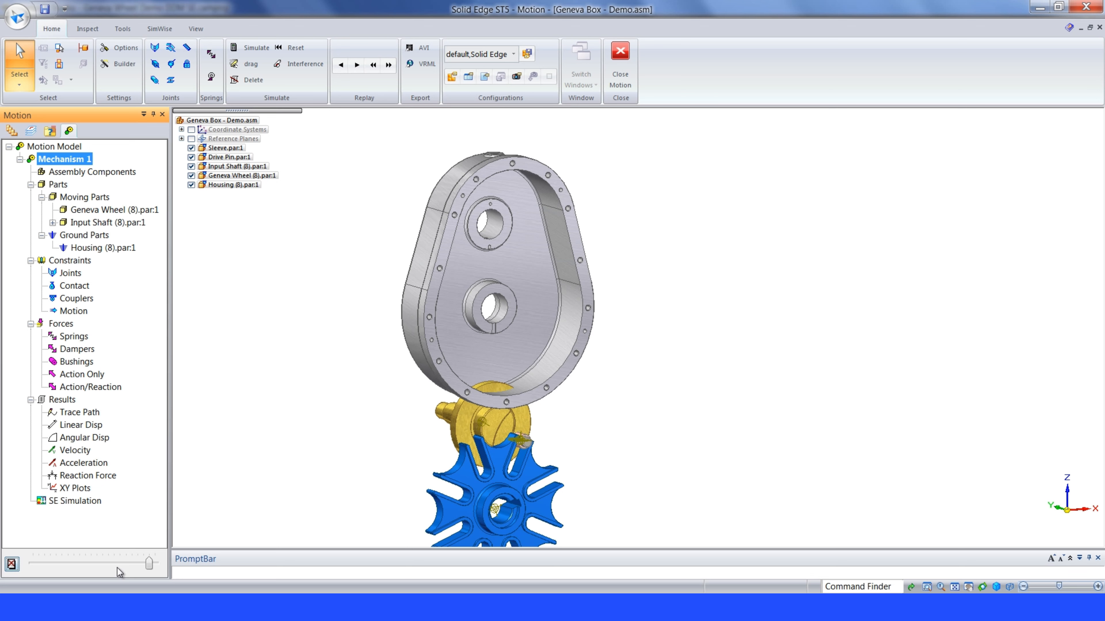
left_click(148, 566)
left_click_drag(150, 566, 14, 573)
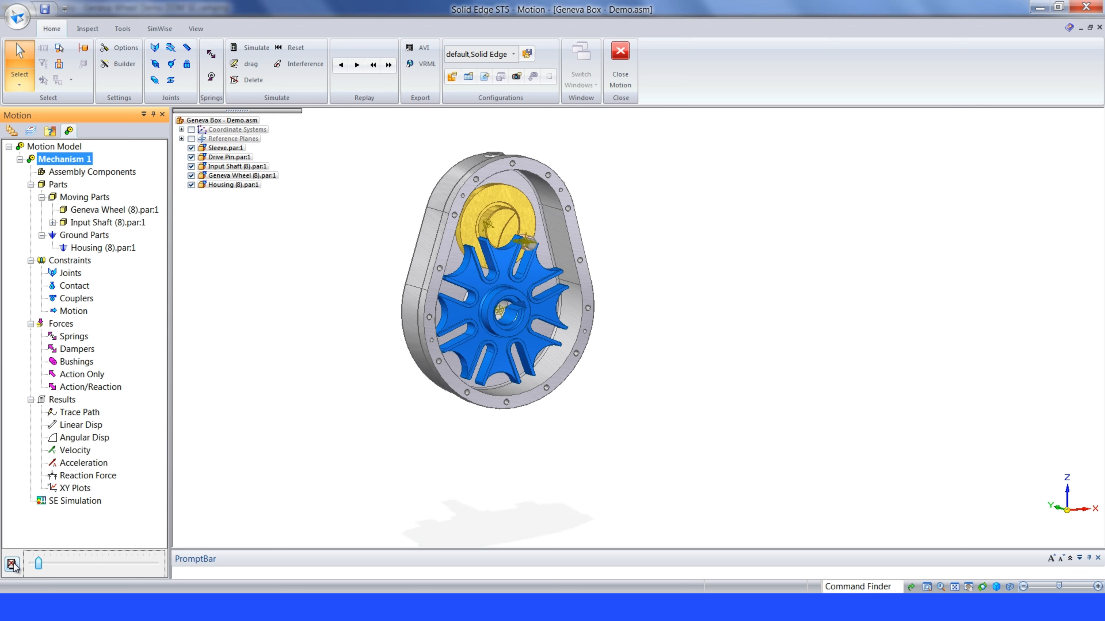
left_click(12, 564)
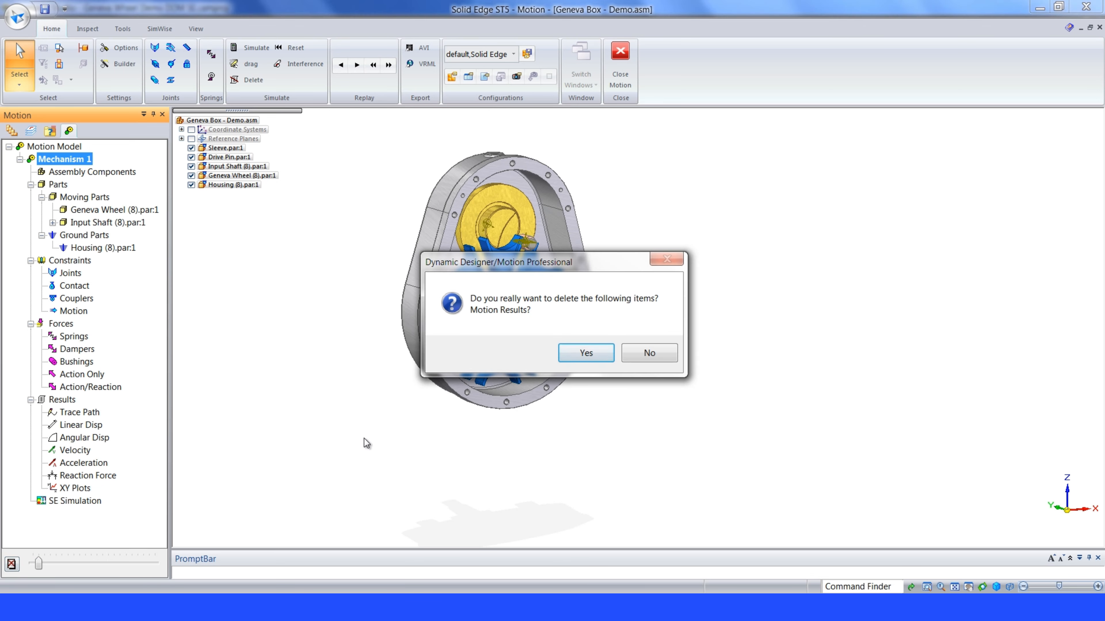
left_click(586, 353)
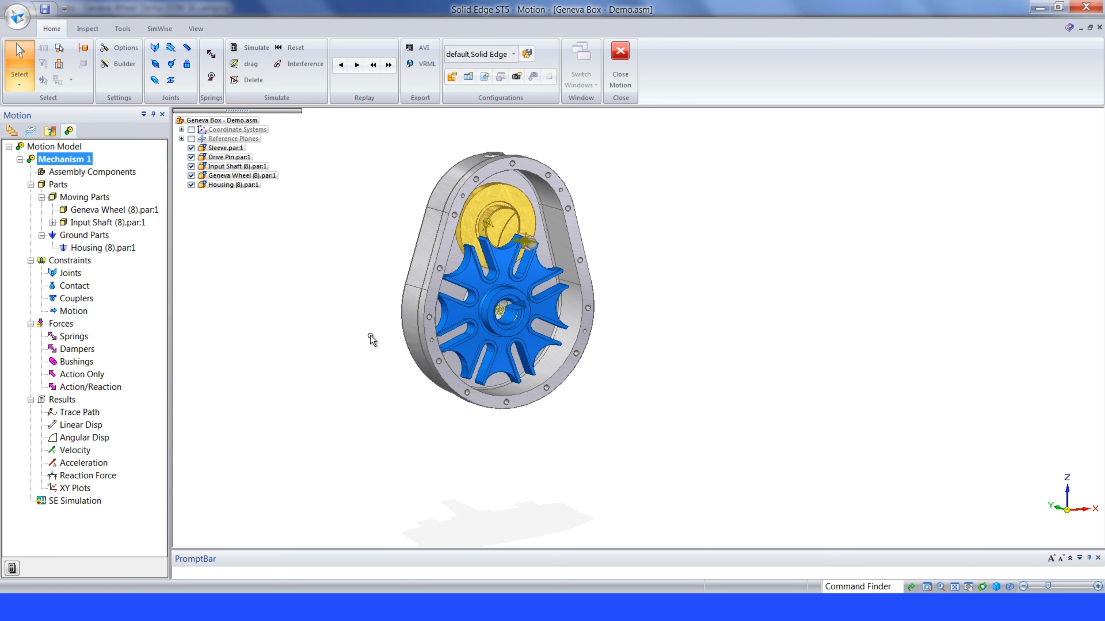
Step: Add a revolute joint between the Geneva wheel and the housing, located on the wheel's circular hub edge and directed along its bore
scroll(373, 337, "up", 3)
middle_click_drag(369, 331, 287, 397, "shift")
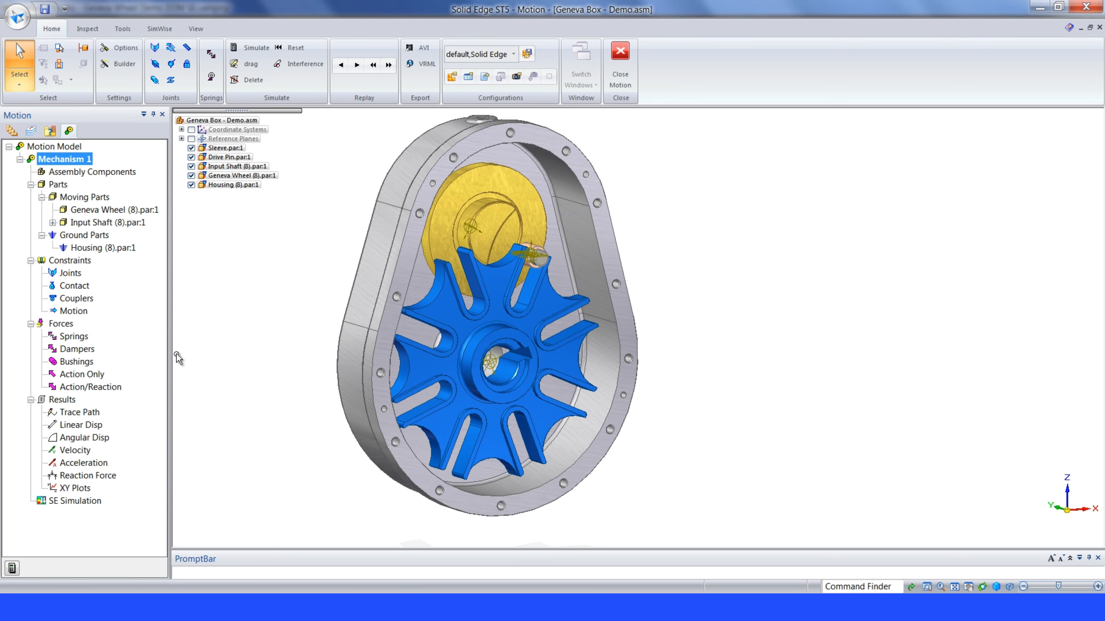
right_click(69, 273)
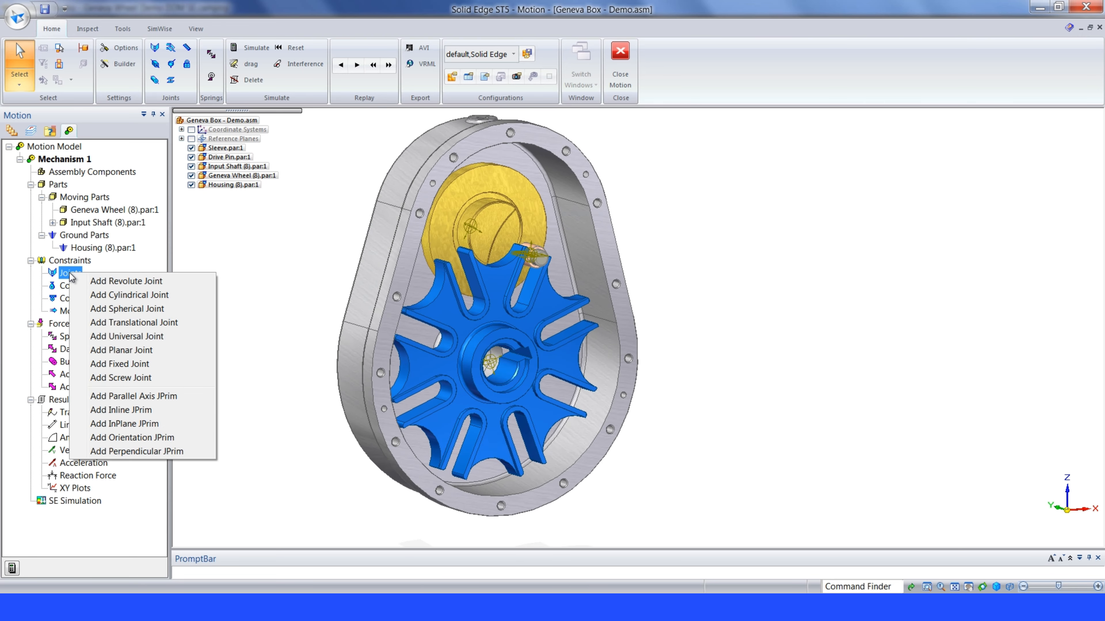
left_click(127, 282)
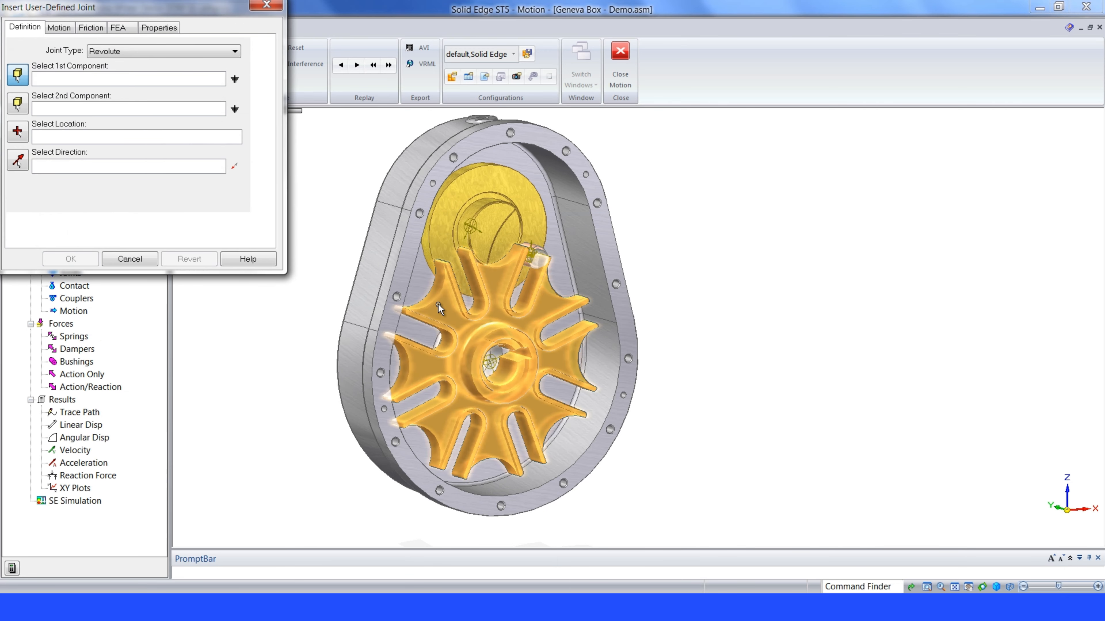
left_click(438, 304)
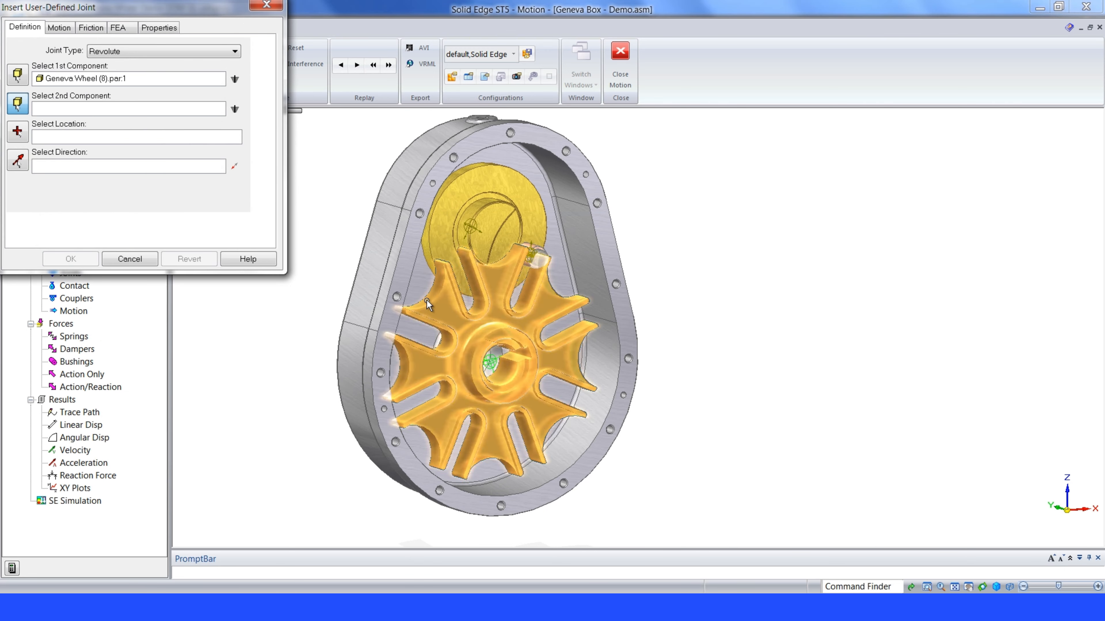
left_click(382, 258)
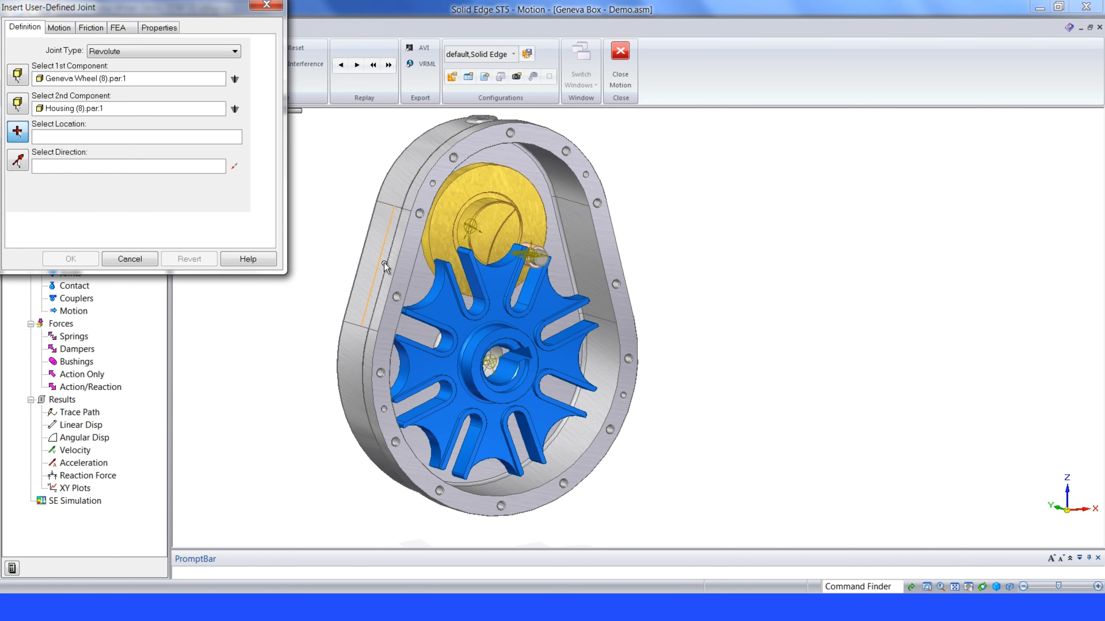
scroll(467, 346, "up", 2)
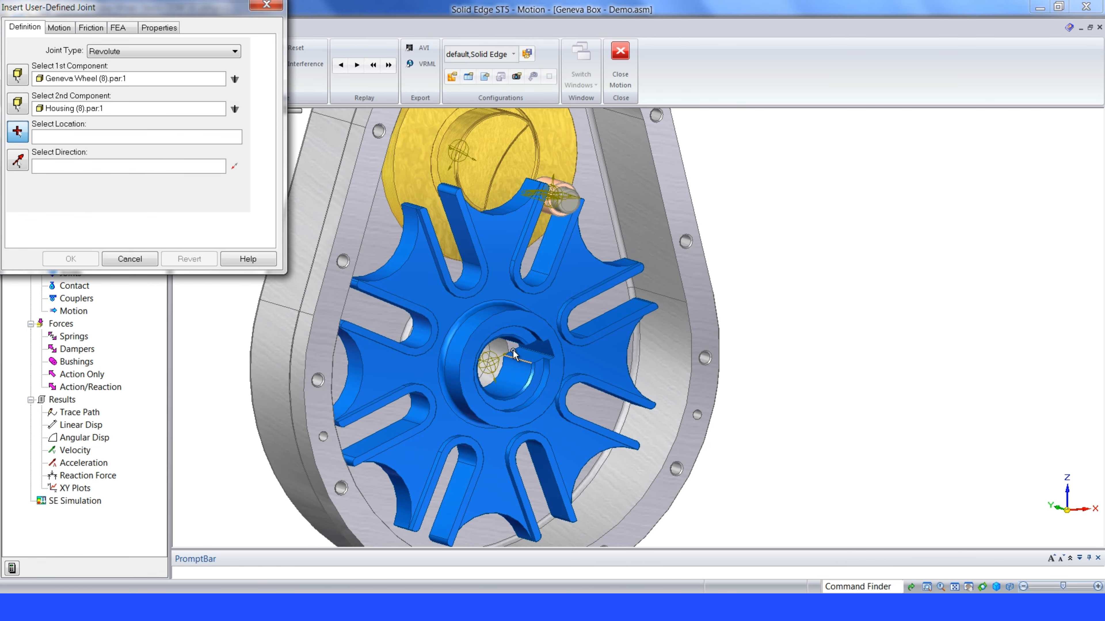
left_click(497, 314)
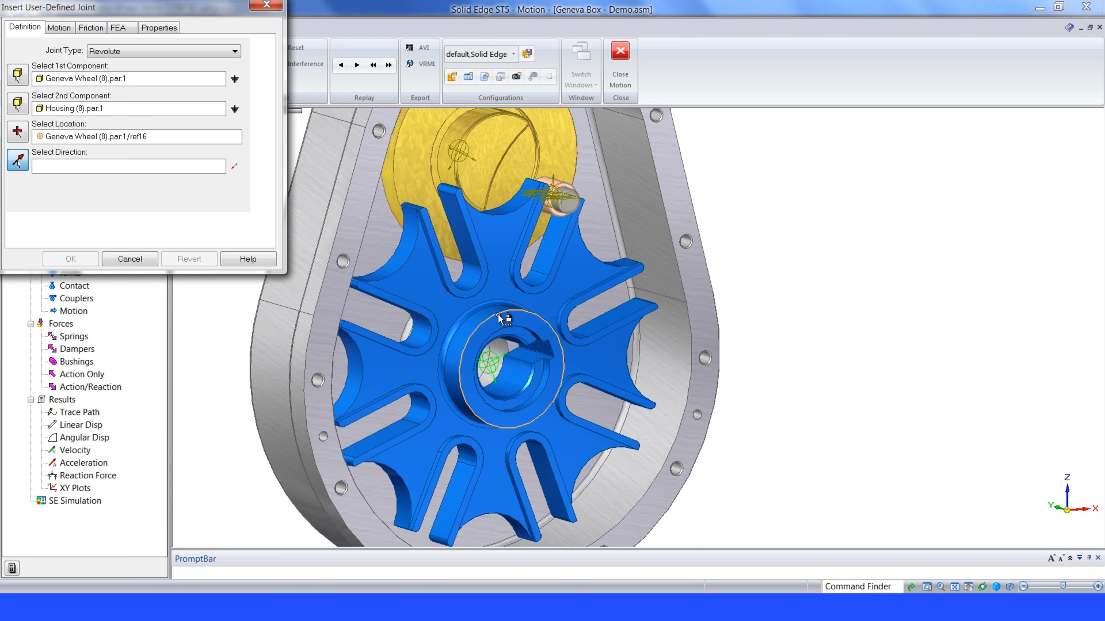
left_click(517, 378)
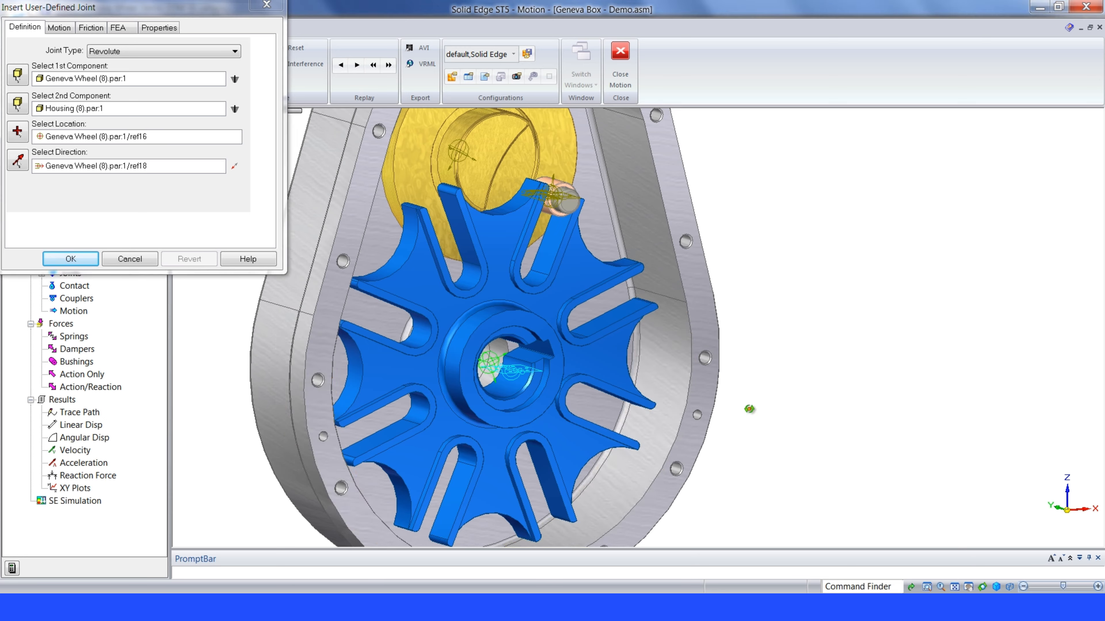
mouse_move(710, 408)
middle_mouse_down()
mouse_move(707, 390)
mouse_move(722, 385)
mouse_move(709, 394)
middle_mouse_up()
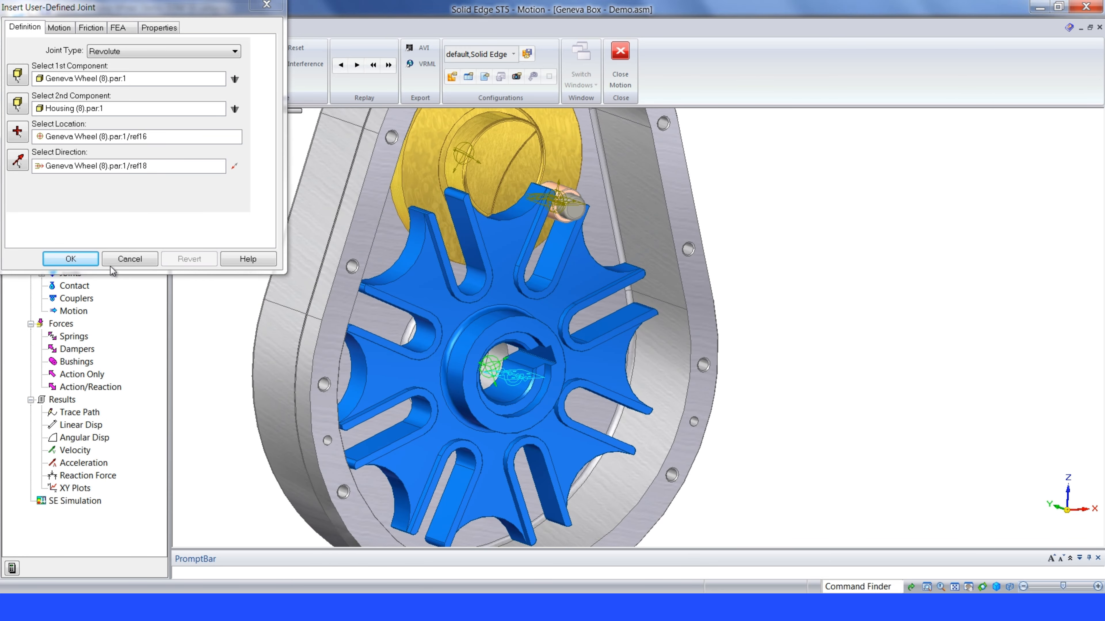
left_click(74, 259)
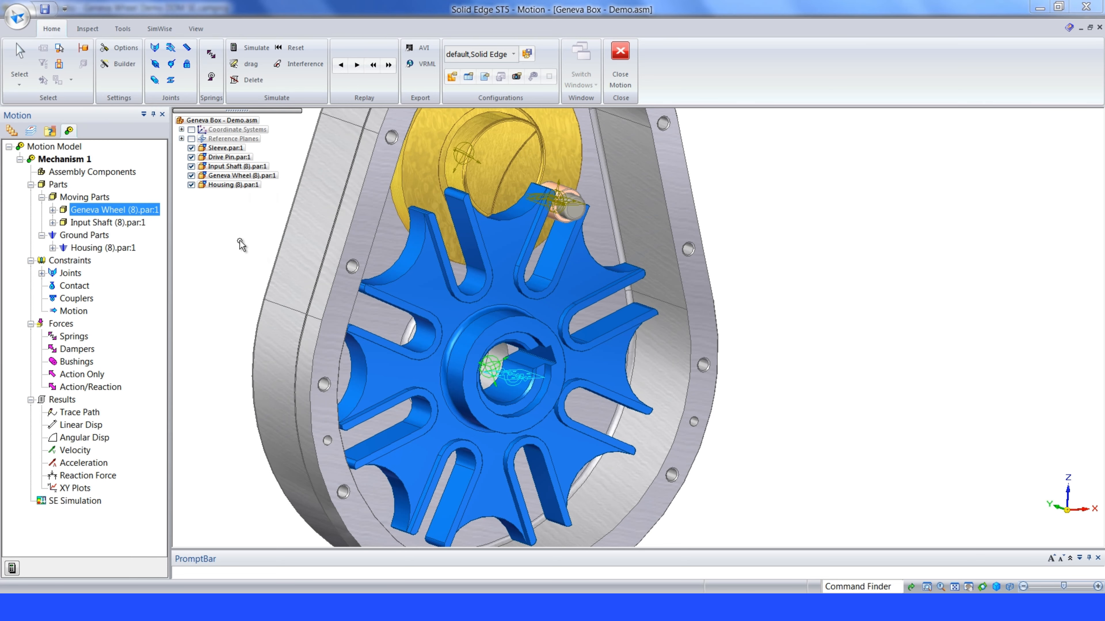
Step: Add a revolute joint between the input shaft and the housing, located on the shaft disc's outer circular edge and directed normal to the disc's face
middle_click_drag(236, 244, 246, 332, "shift")
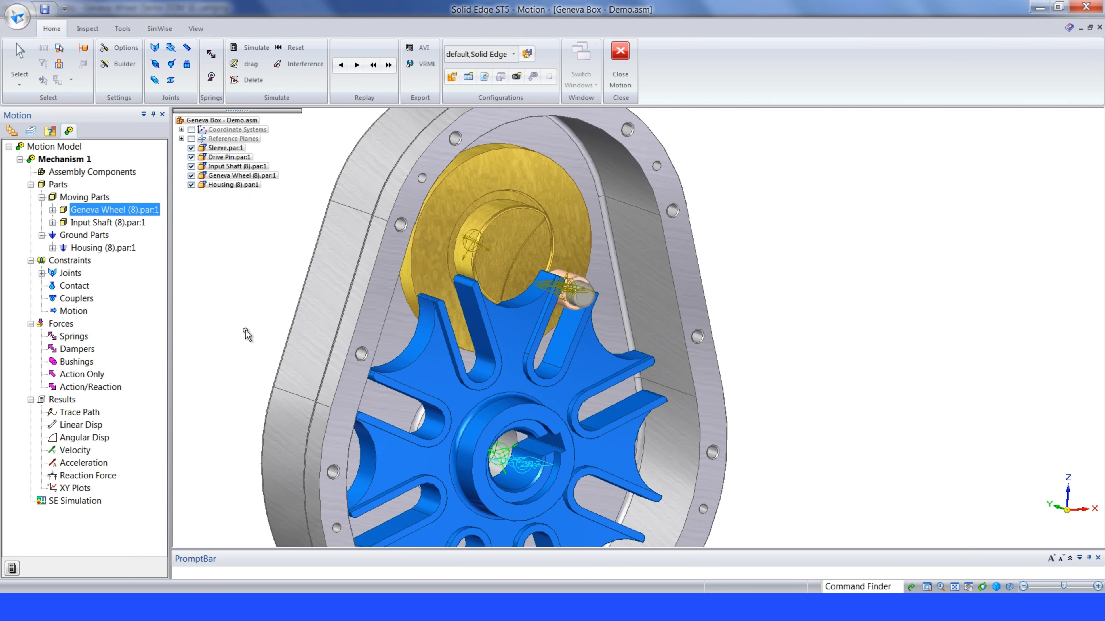
right_click(68, 277)
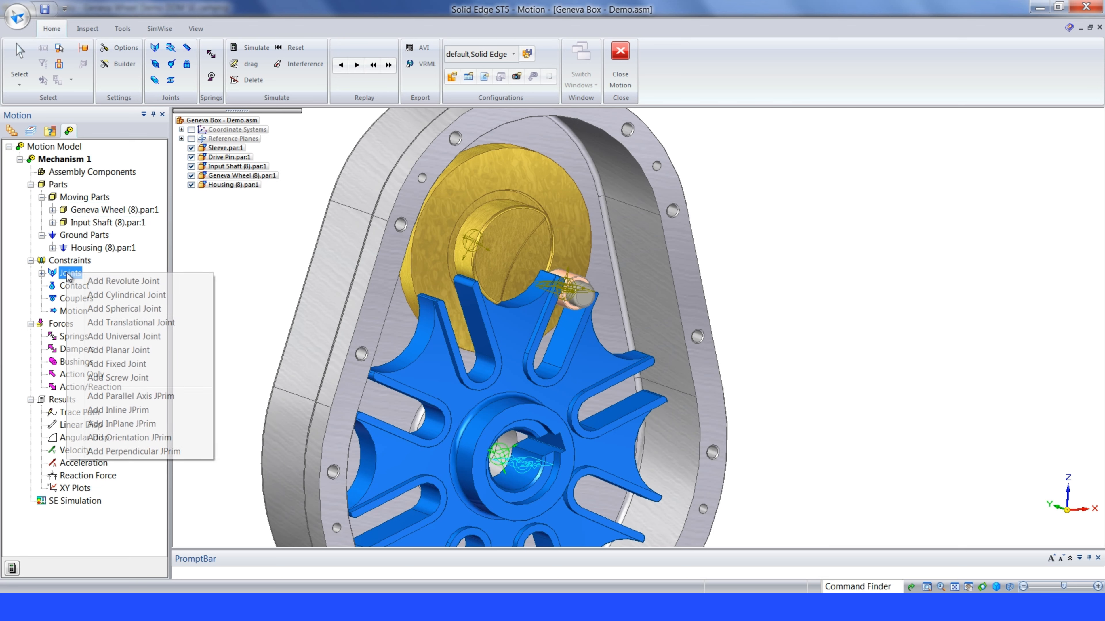
left_click(106, 282)
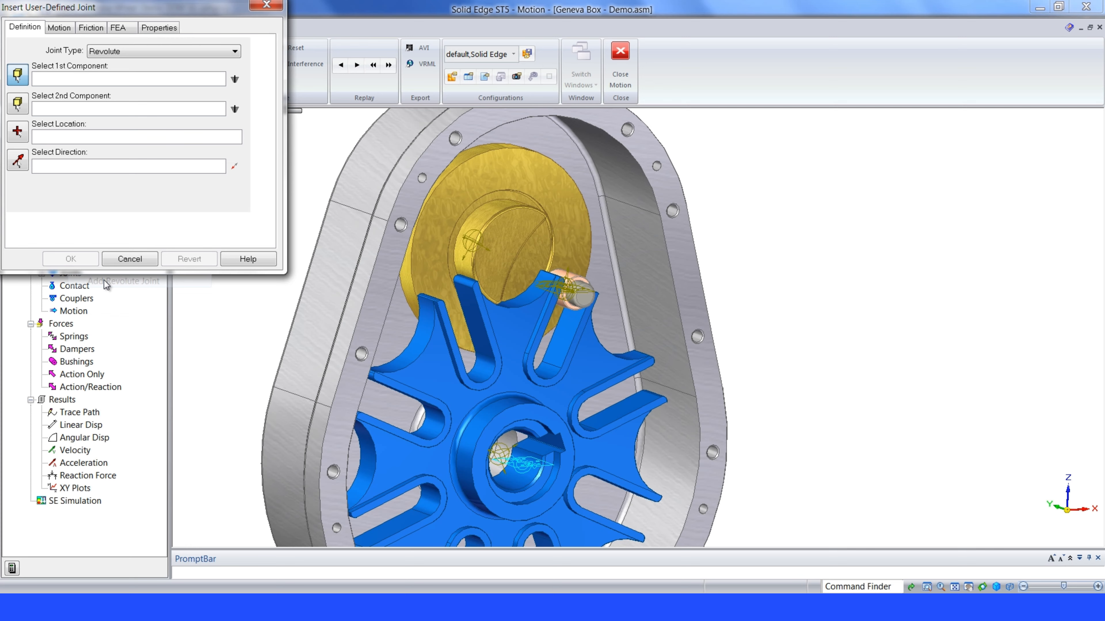
left_click(445, 203)
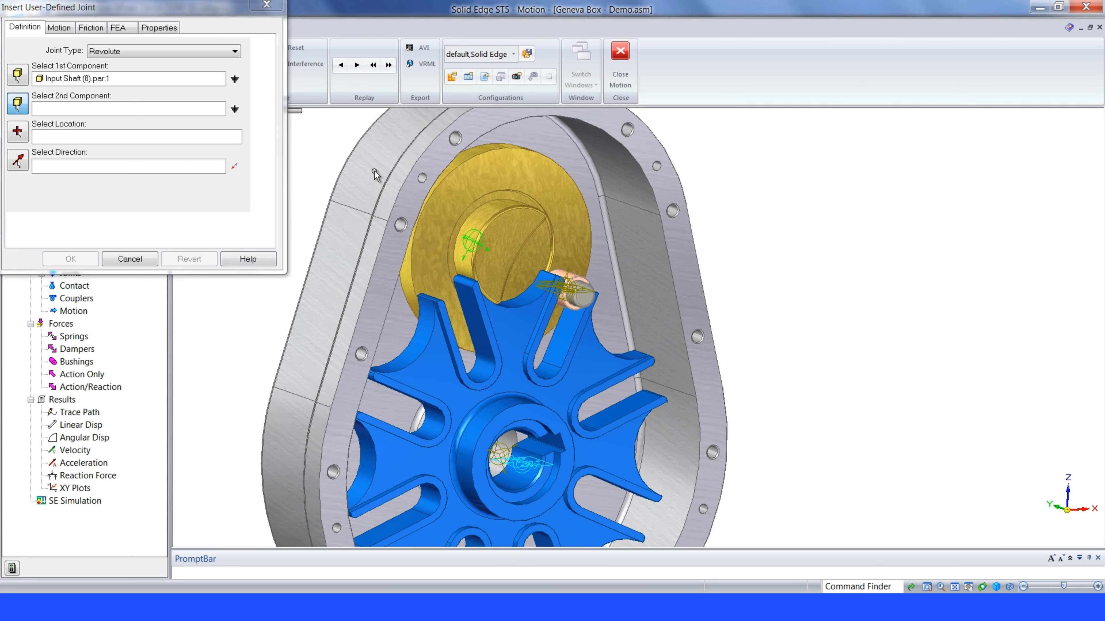
left_click(375, 170)
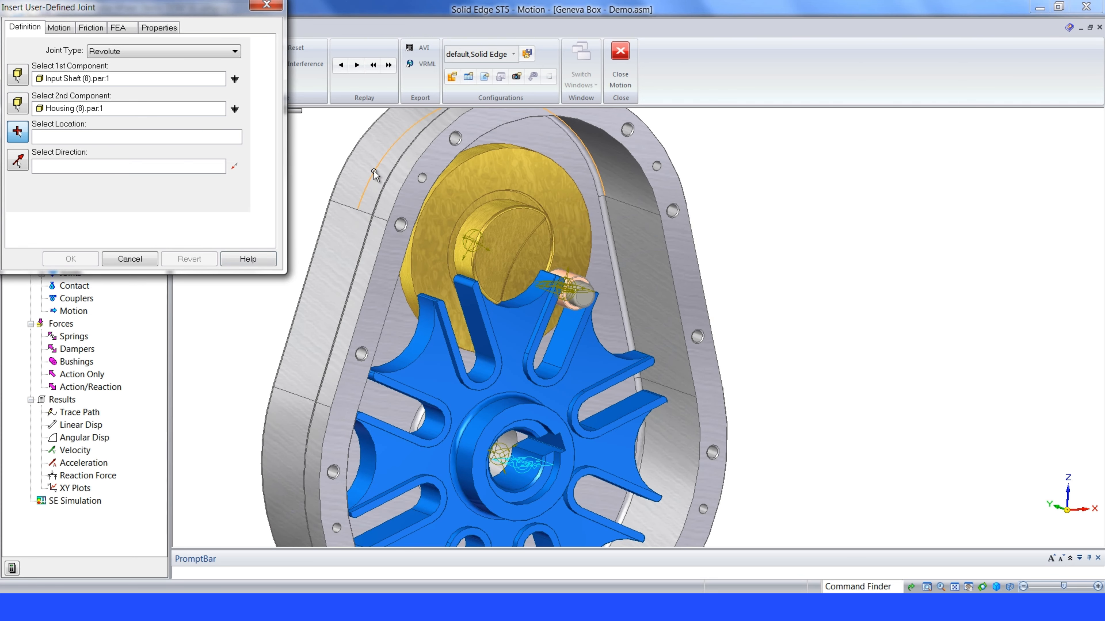
left_click(494, 150)
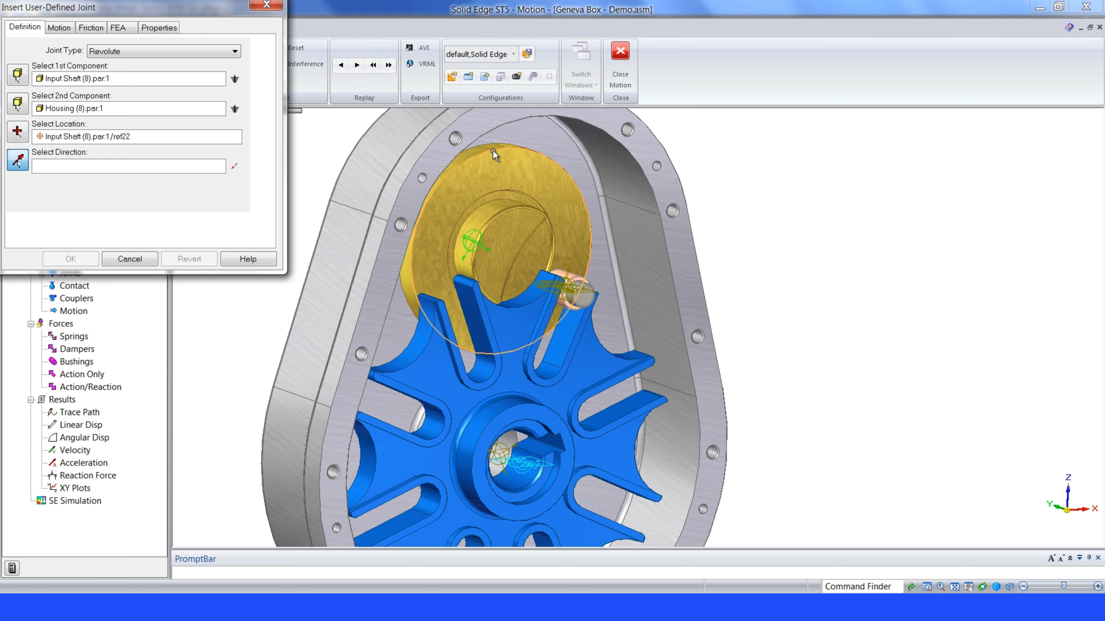
left_click(494, 172)
middle_click_drag(821, 287, 796, 280)
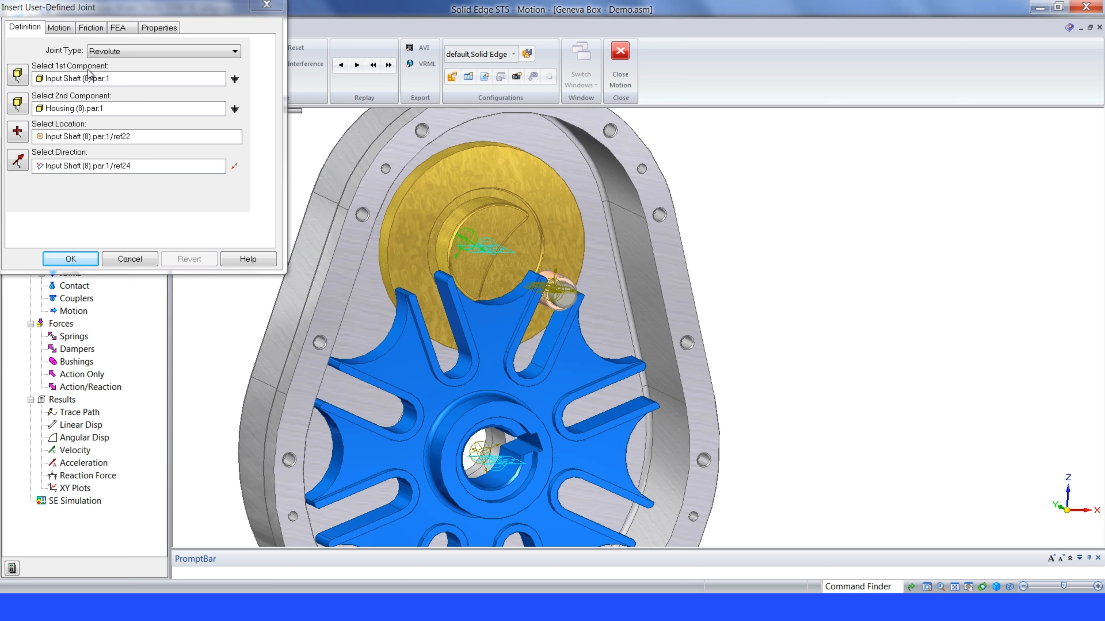
Step: Drive the input shaft joint's Z rotation at a constant velocity of 360 deg/sec, reverse its direction, and accept the joint
left_click(59, 28)
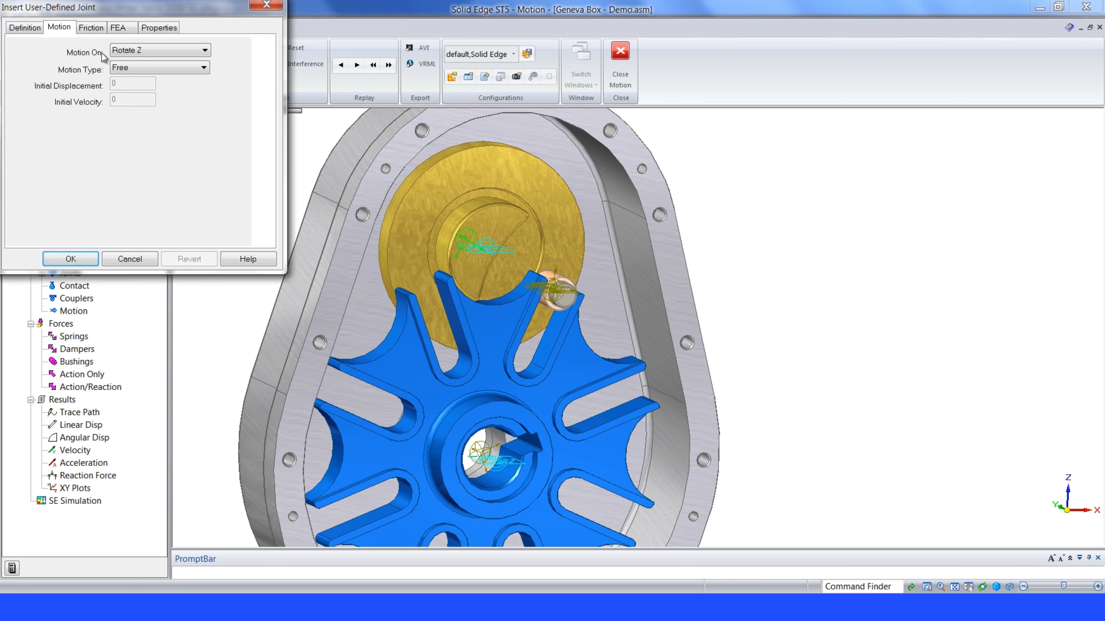
left_click(130, 73)
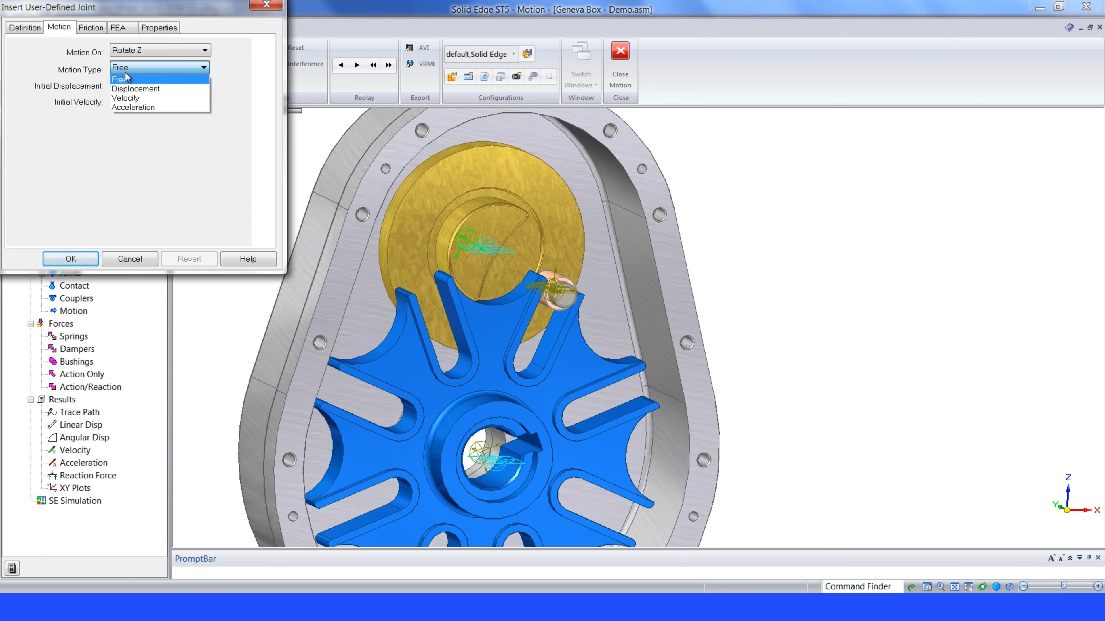
left_click(134, 100)
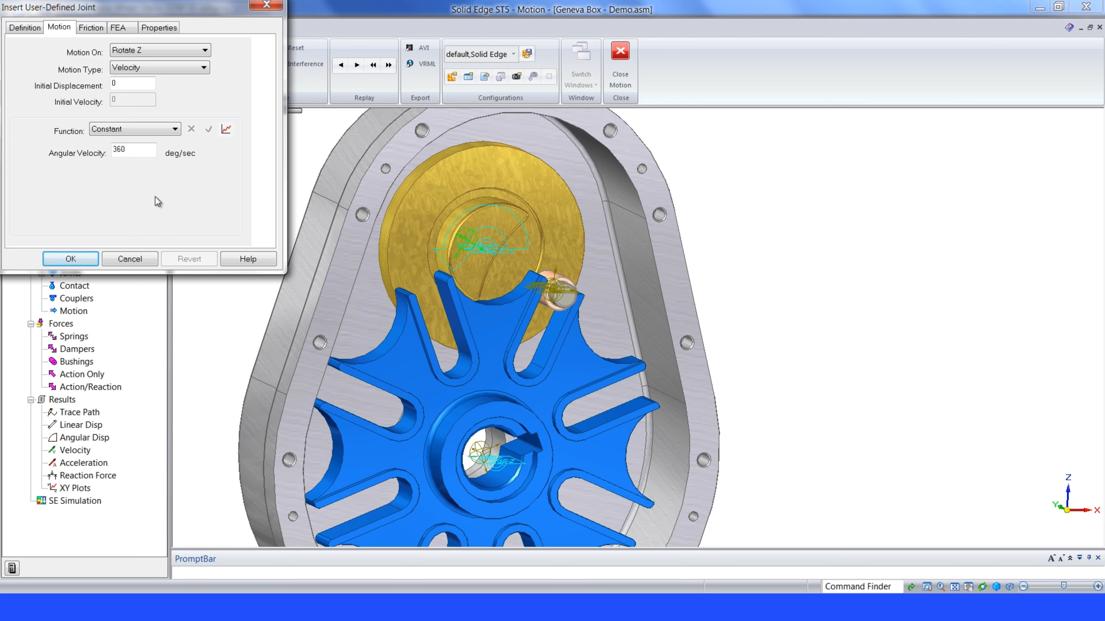
left_click(25, 29)
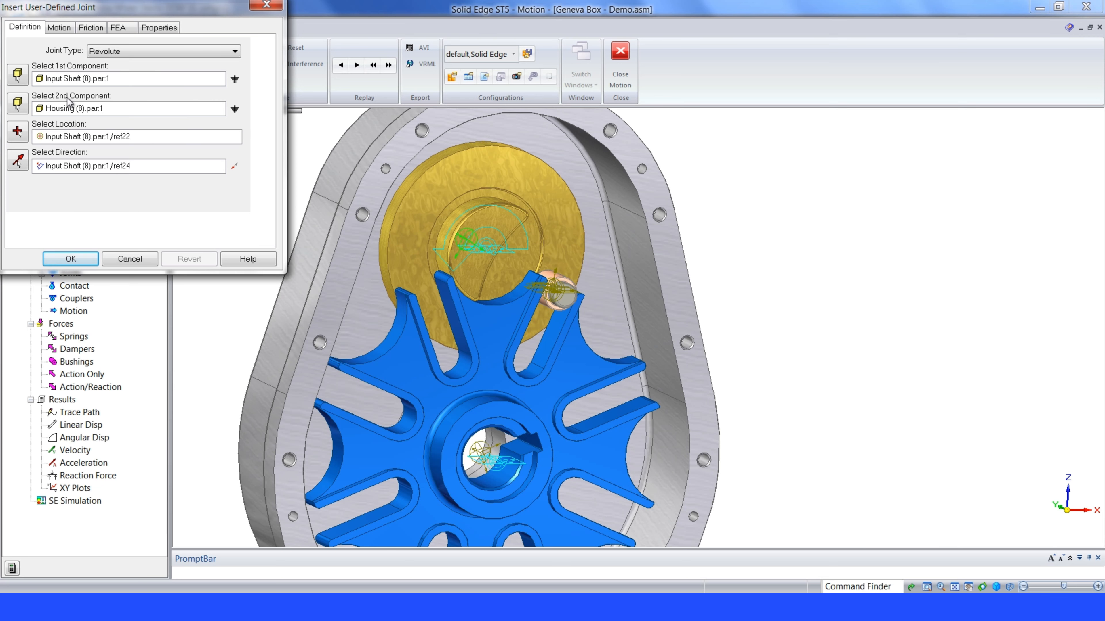
left_click(234, 168)
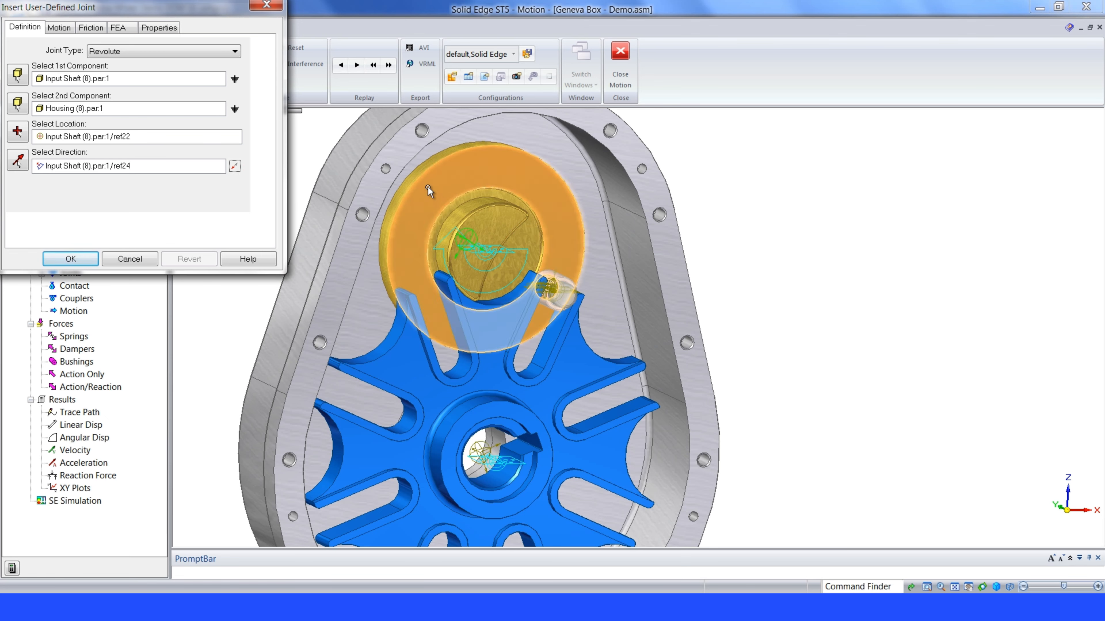
left_click(71, 258)
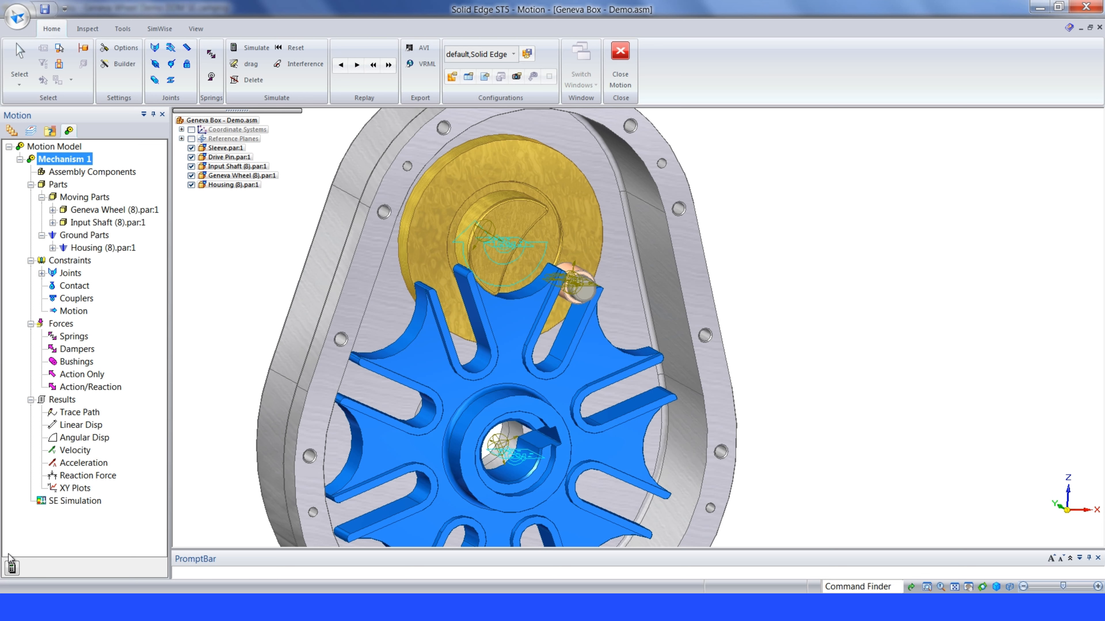
Step: Run the motion simulation and plot the Z component of angular velocity for the input shaft's revolute joint
left_click(12, 567)
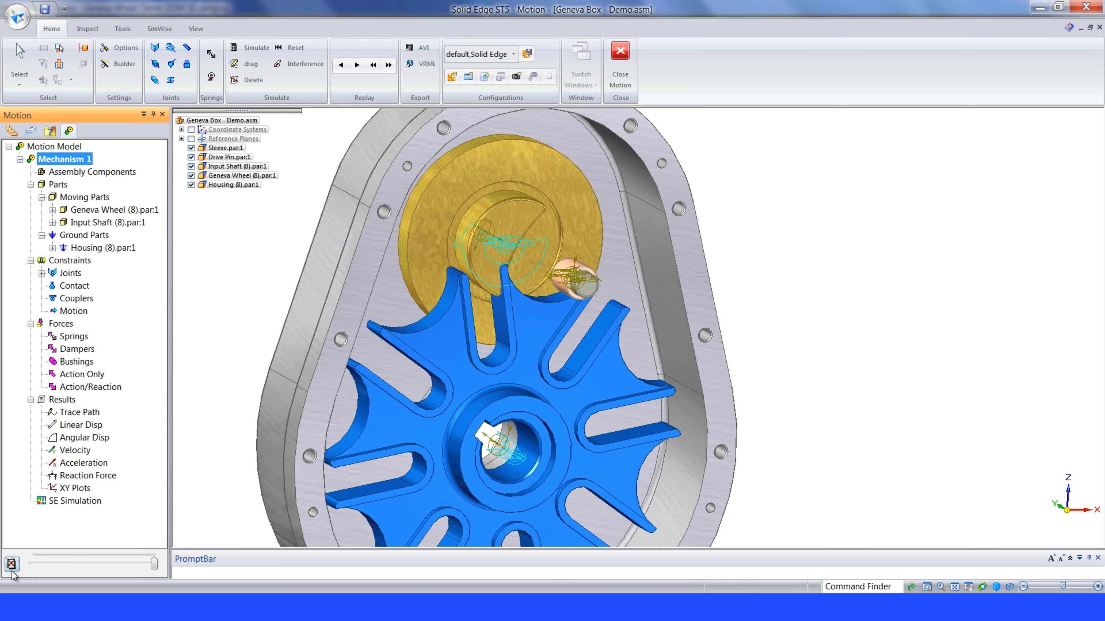
mouse_move(154, 564)
left_mouse_down()
mouse_move(99, 582)
mouse_move(145, 577)
left_mouse_up()
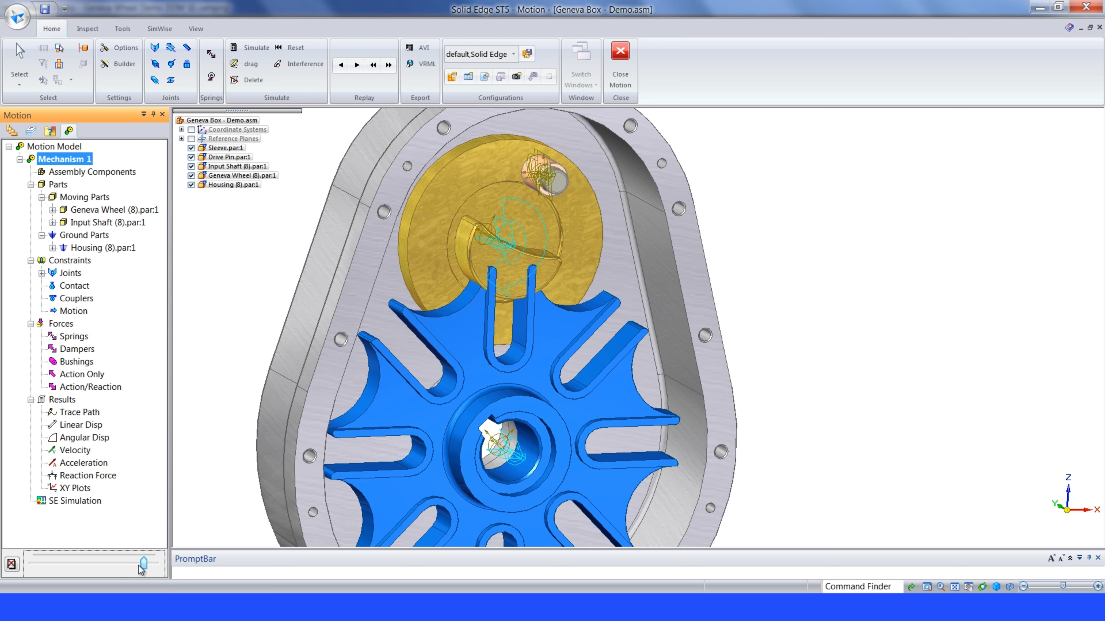
left_click(42, 273)
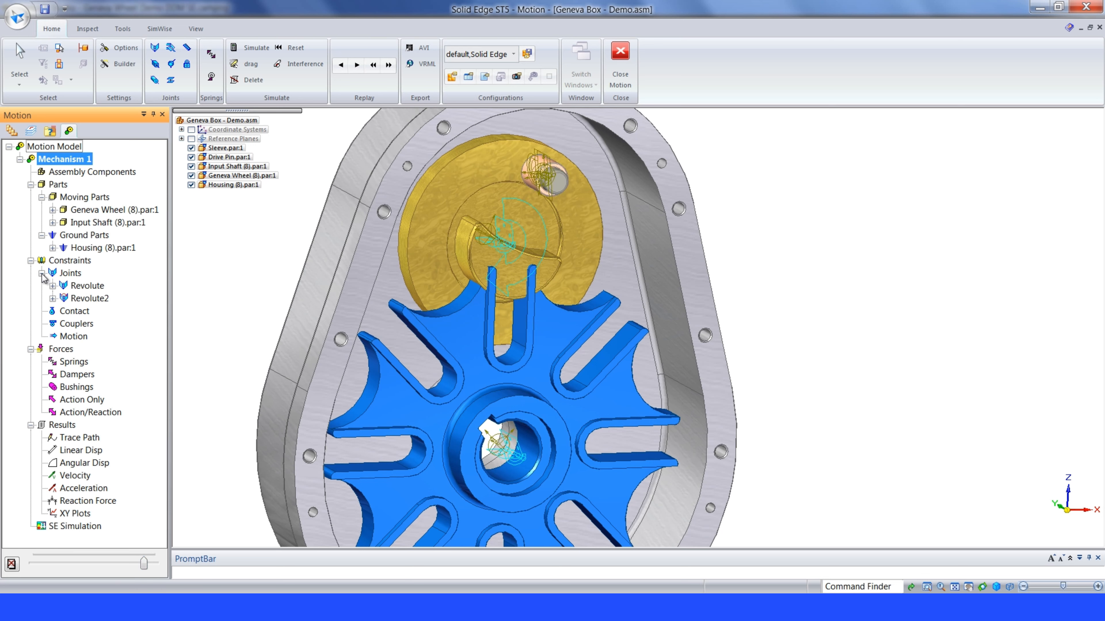
right_click(89, 300)
mouse_move(124, 308)
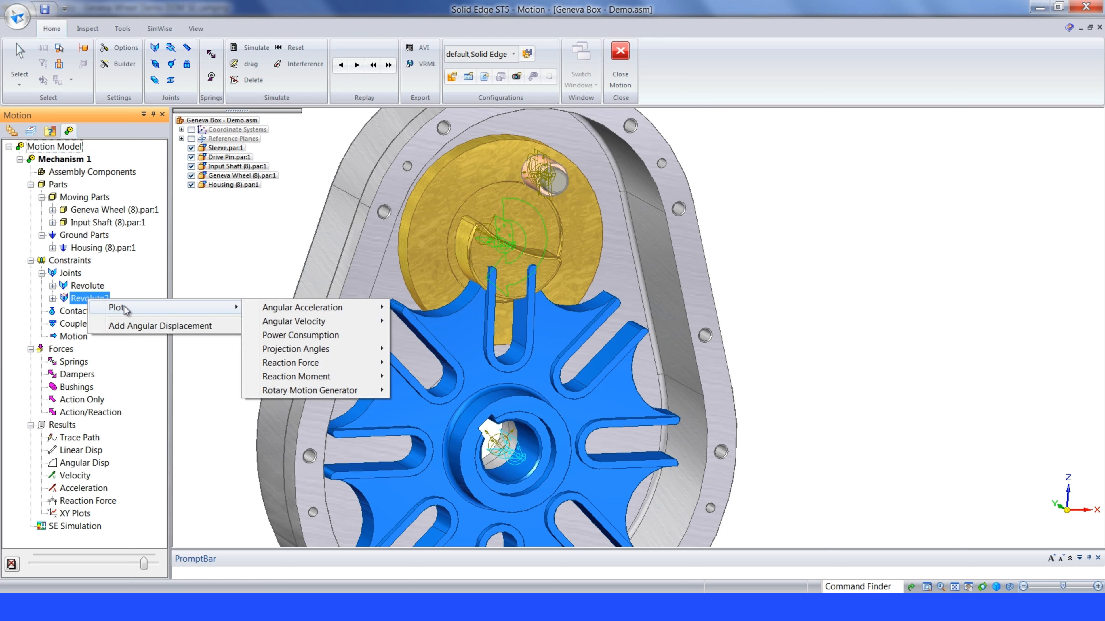
mouse_move(291, 322)
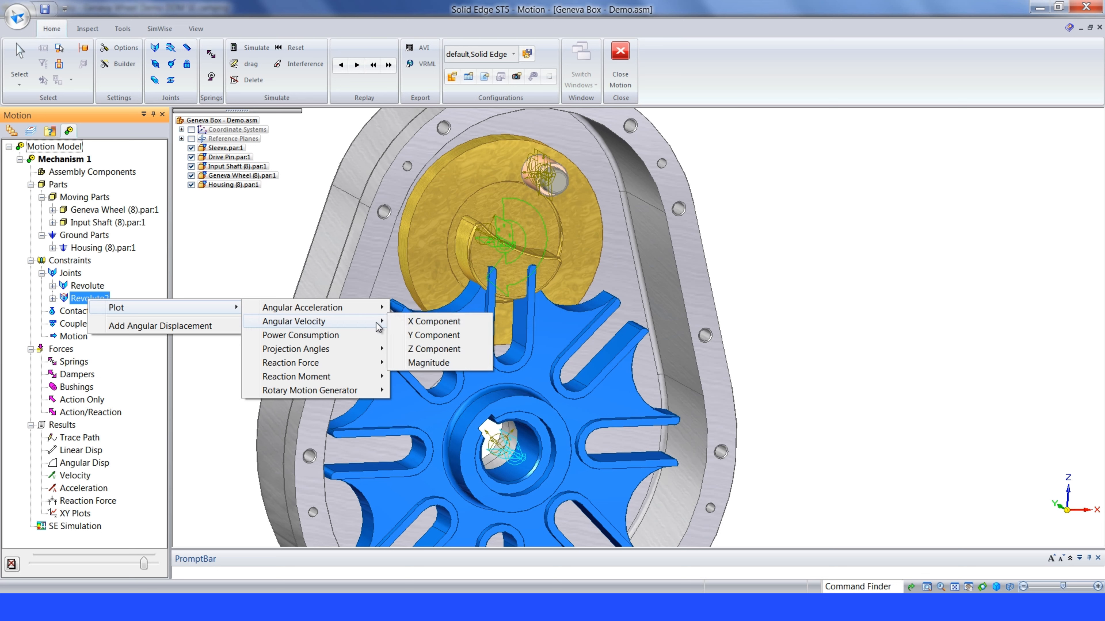
left_click(431, 351)
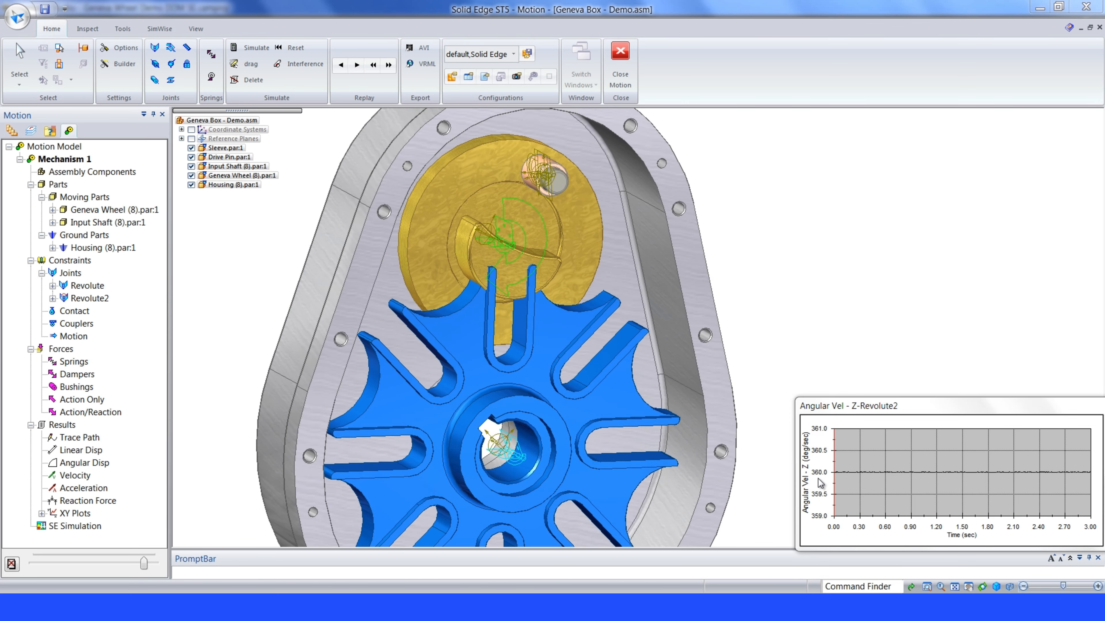
Step: Delete the angular velocity plot and the motion results, returning the mechanism to its starting position
right_click(808, 425)
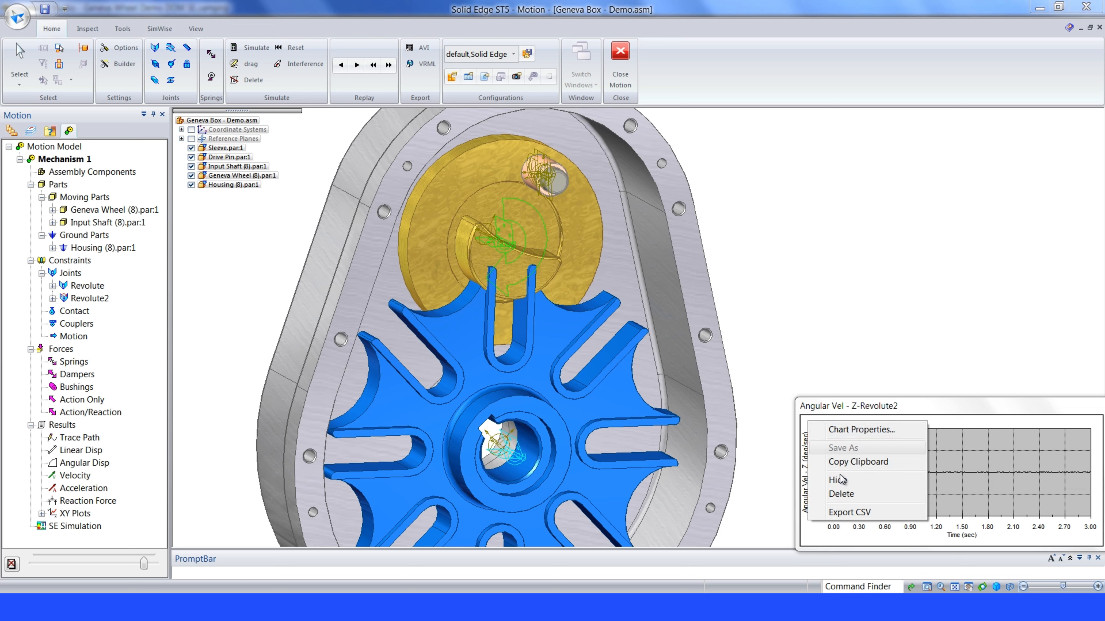
left_click(839, 494)
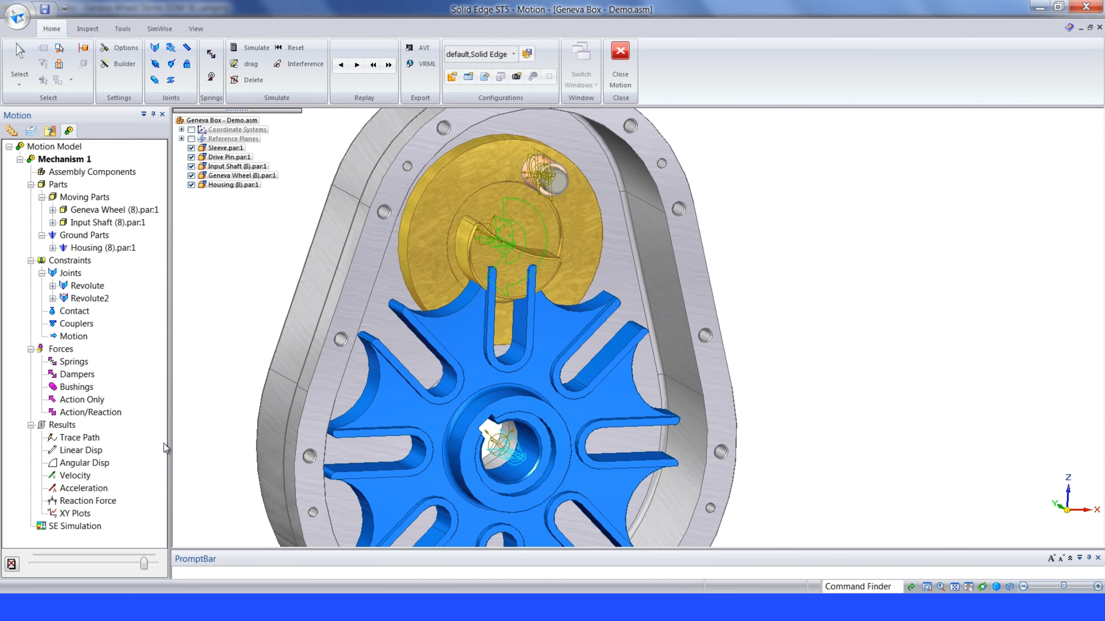
left_click(11, 565)
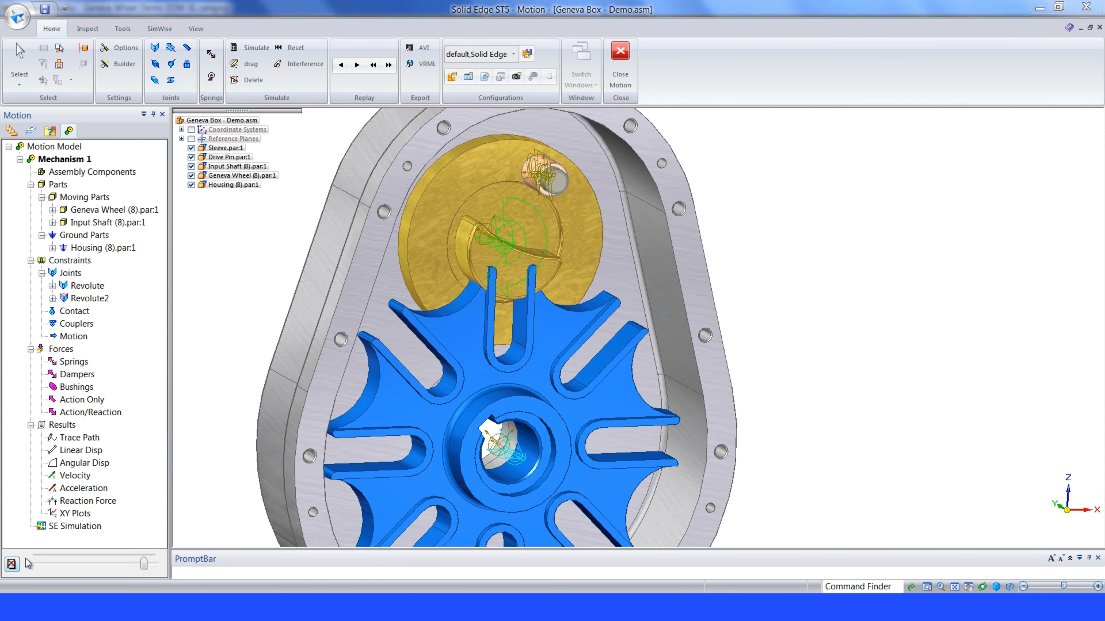
left_click(585, 353)
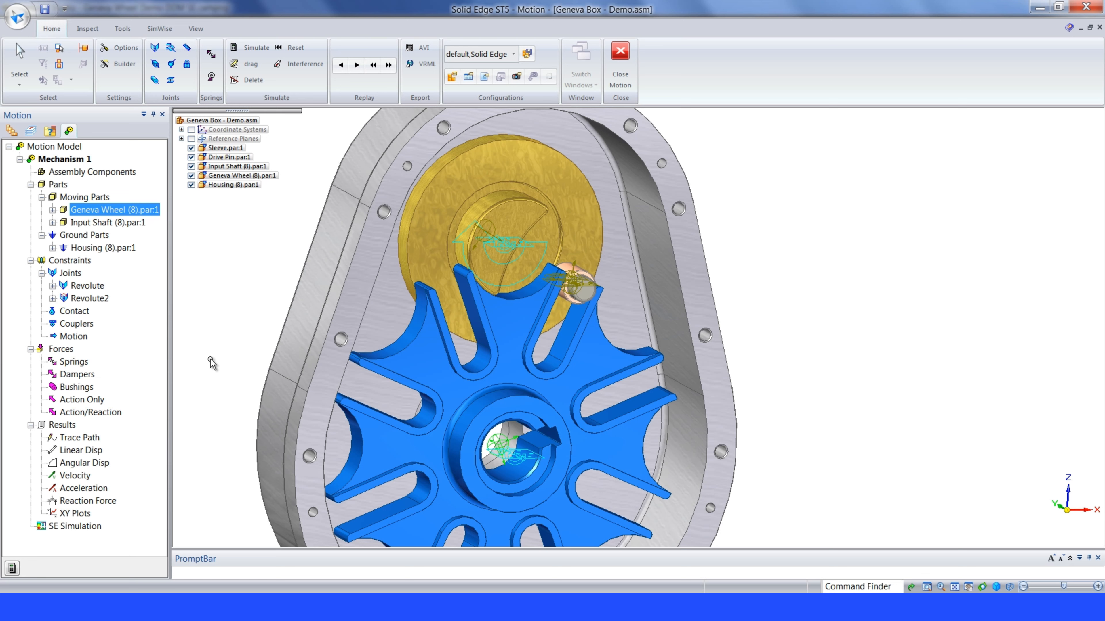
Step: Define a torsion damper between the Geneva wheel and the housing, located on the wheel's circular hub edge and directed along the hub's cylindrical face
right_click(77, 376)
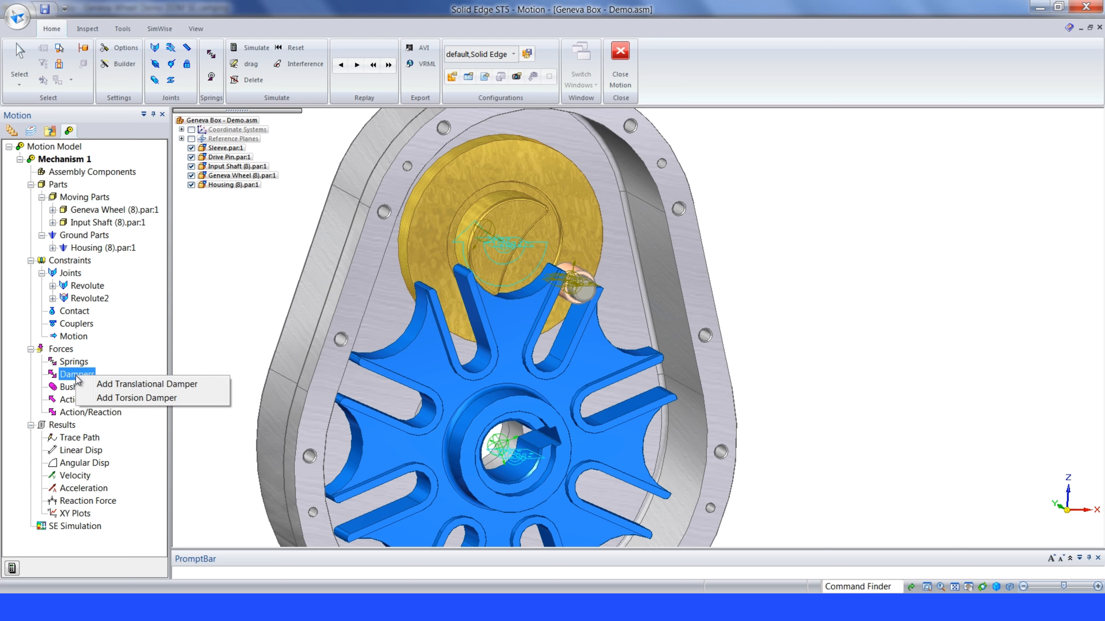
left_click(112, 398)
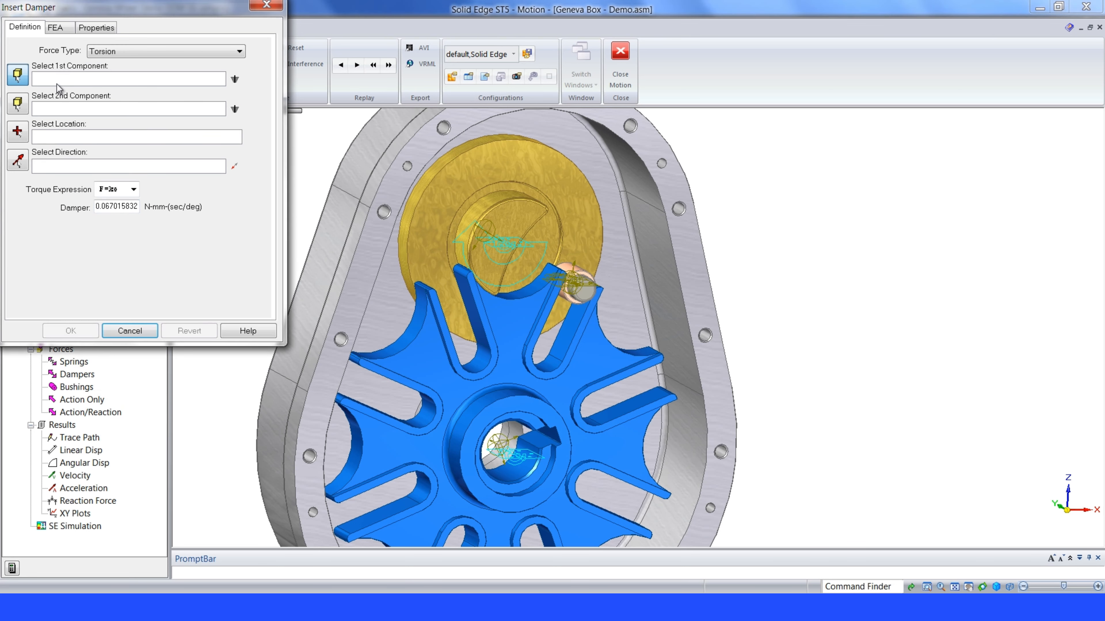
left_click(414, 364)
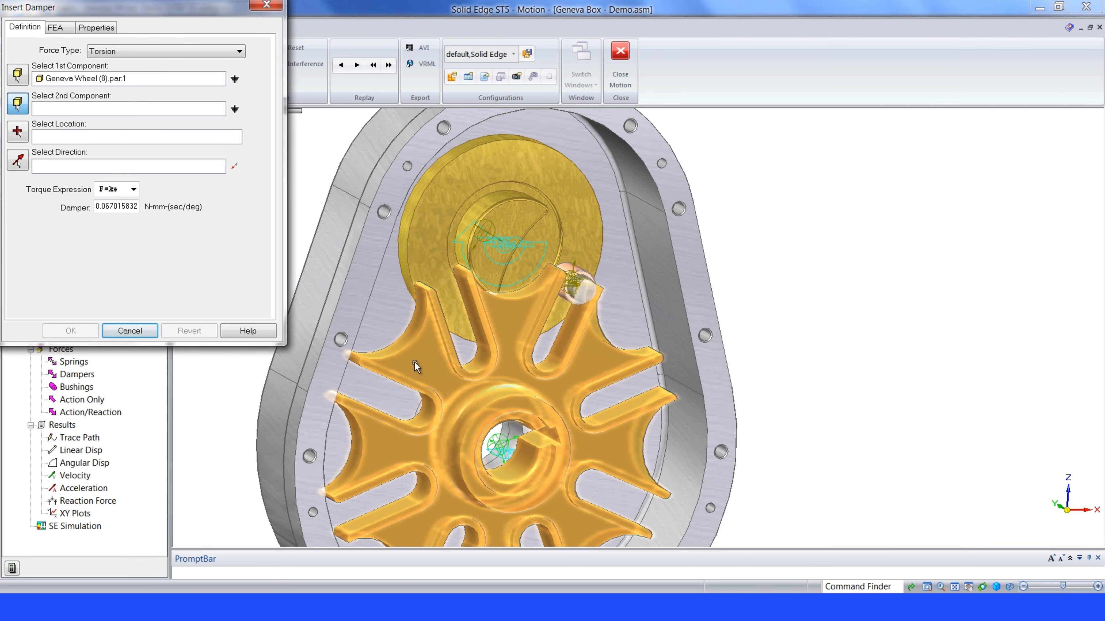
left_click(356, 288)
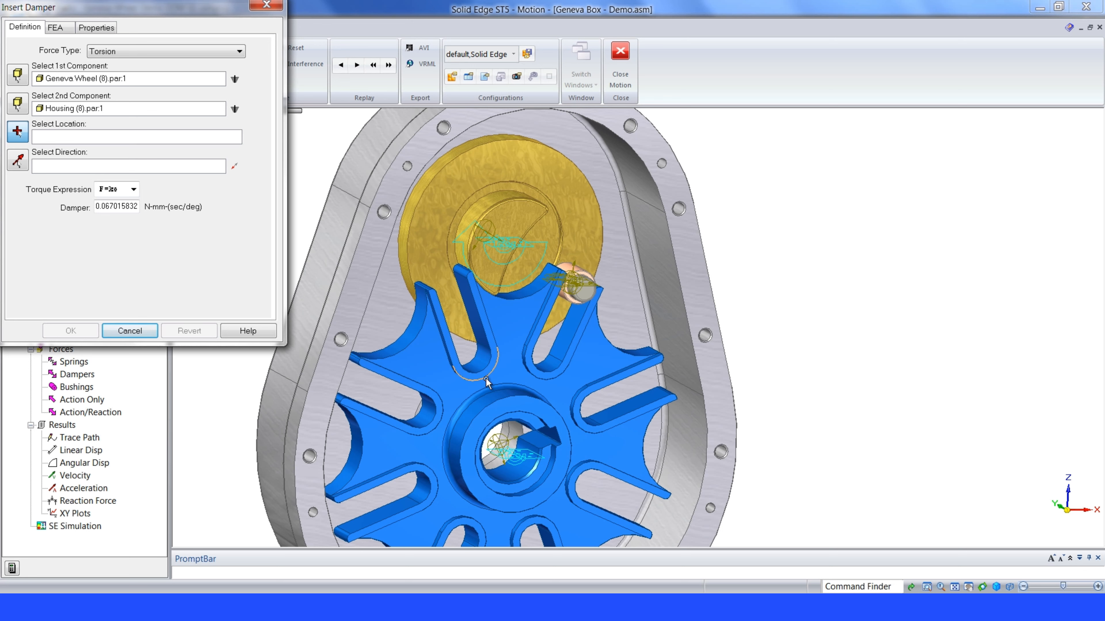
left_click(506, 398)
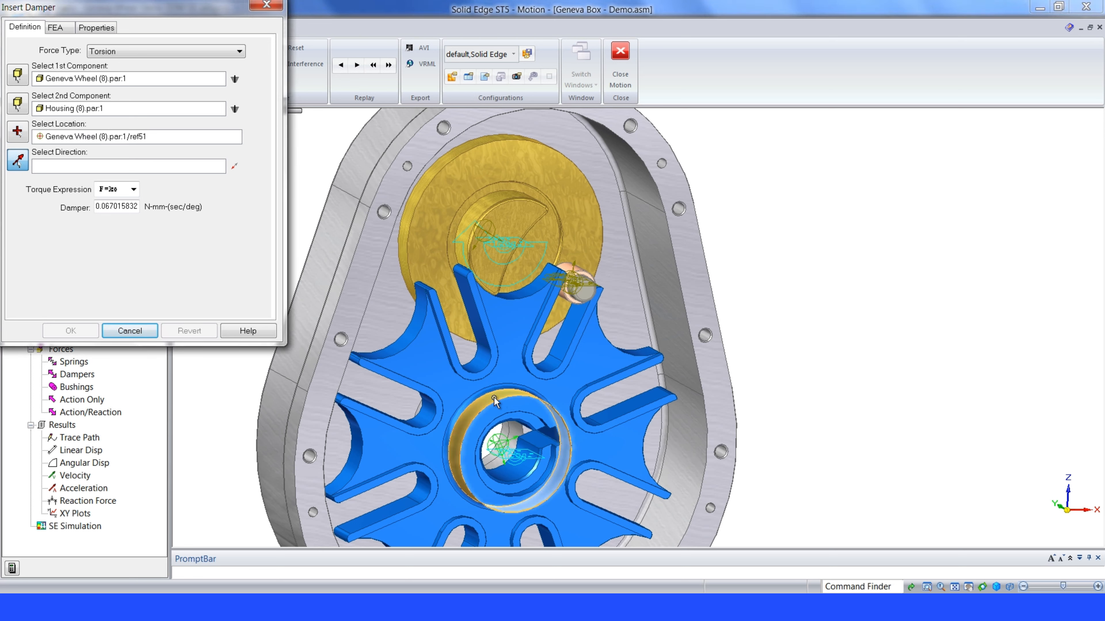
left_click(493, 397)
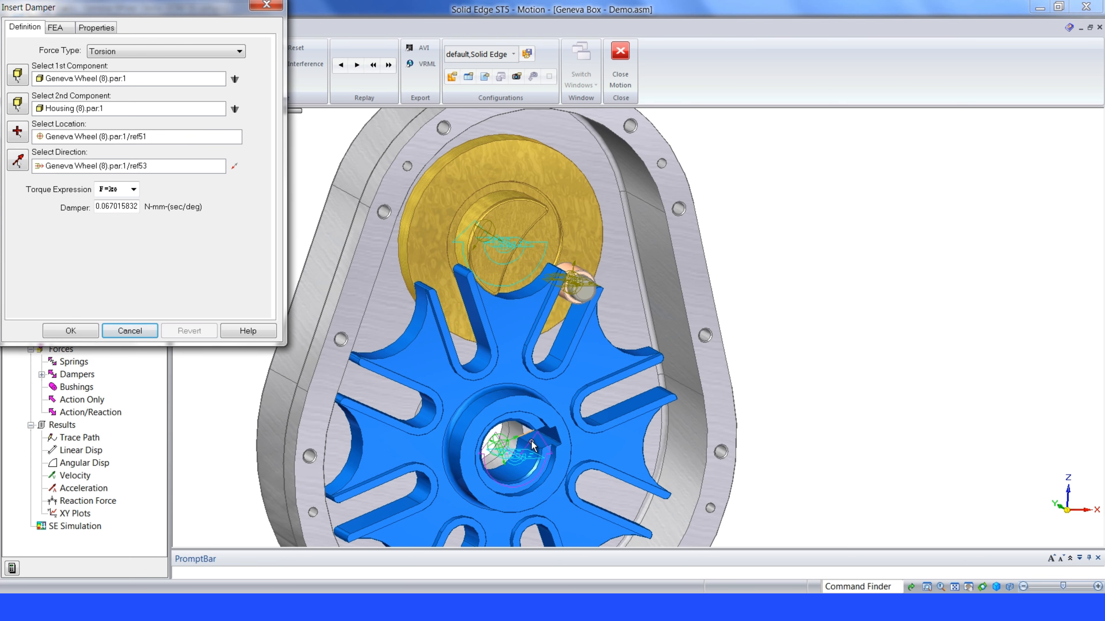
Step: Set the torsion damper's coefficient to 135 N-mm-(sec/deg) and accept the damper
scroll(531, 448, "up", 5)
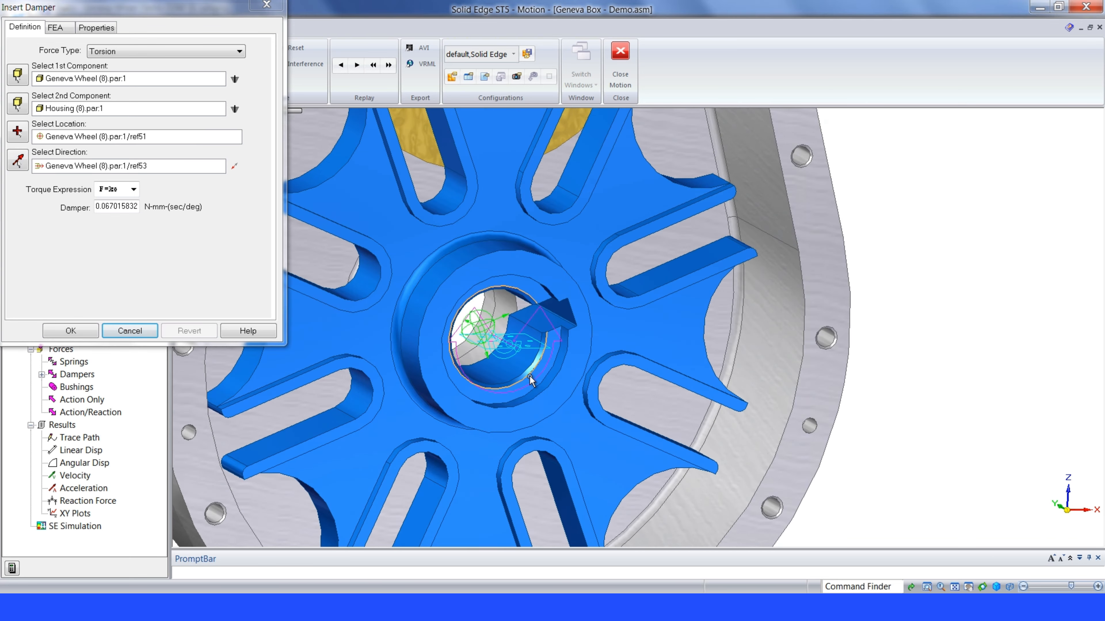
scroll(530, 378, "up", 1)
middle_click_drag(530, 378, 456, 335)
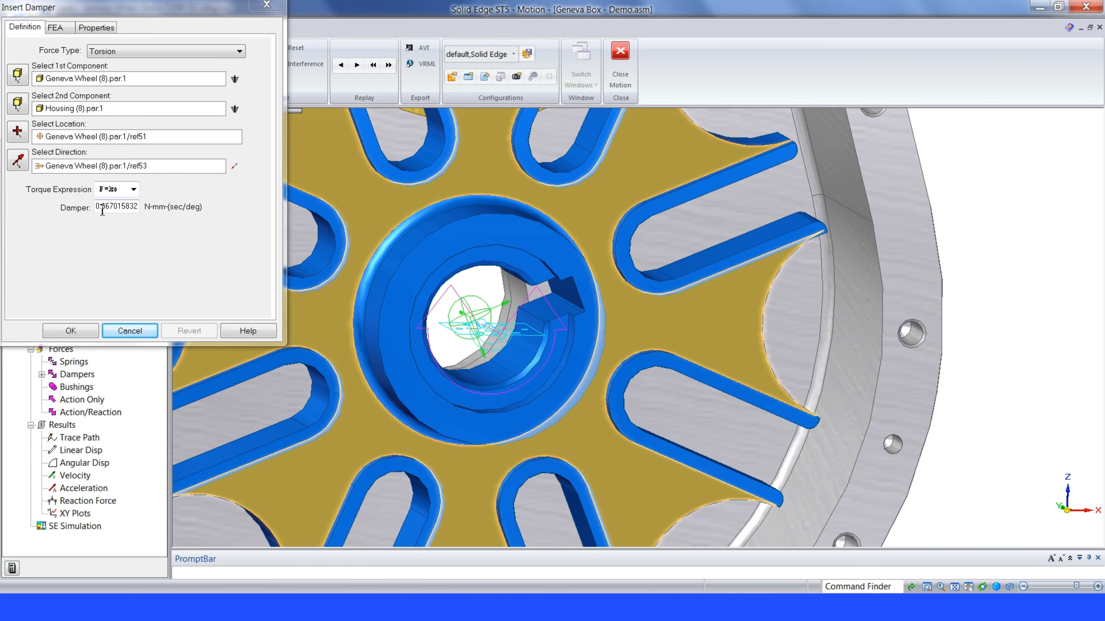
left_click_drag(99, 210, 147, 211)
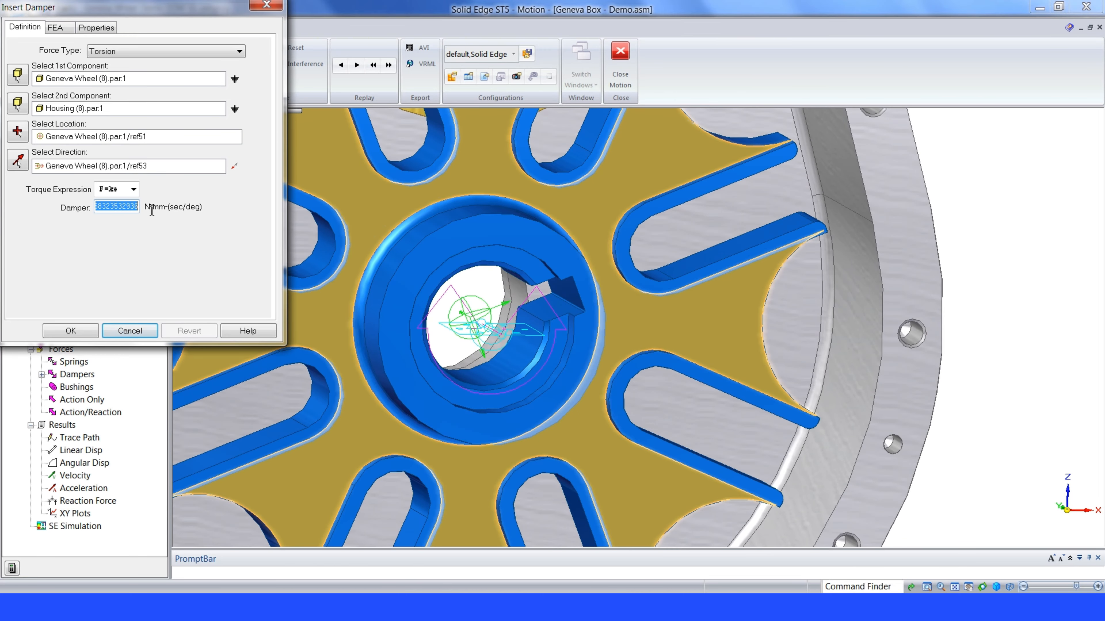
type("135")
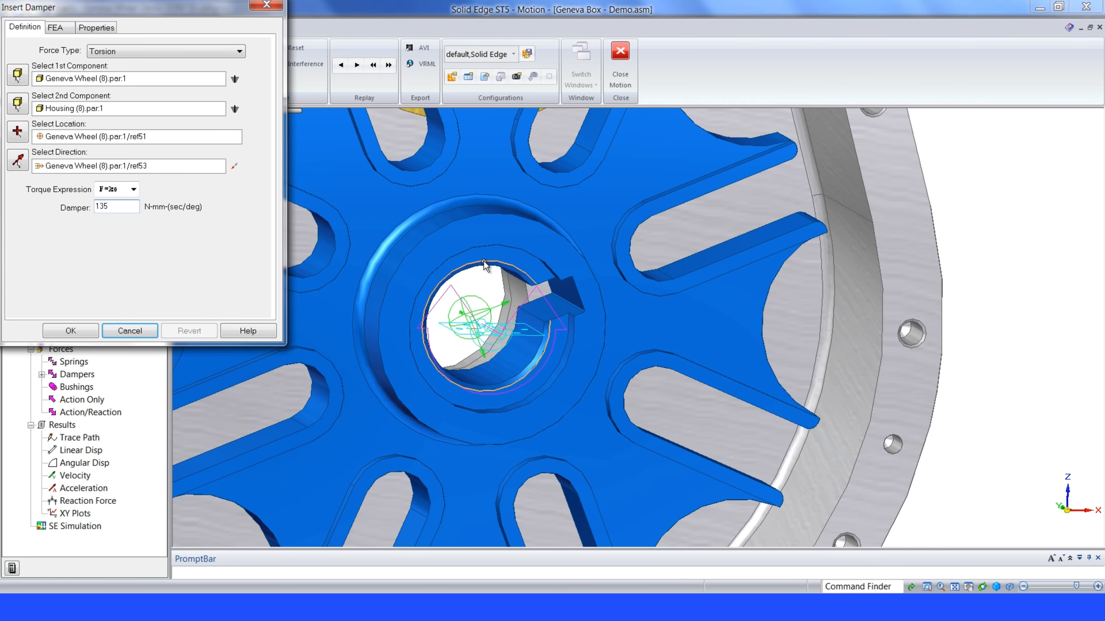
left_click(70, 330)
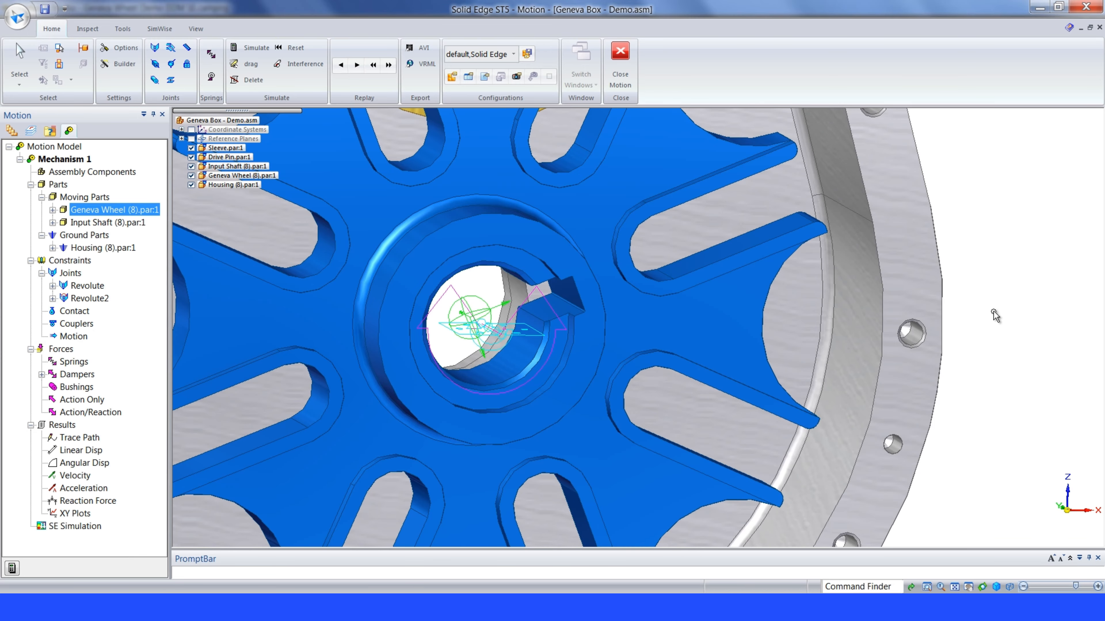
scroll(994, 310, "down", 5)
middle_click_drag(935, 332, 672, 385, "shift")
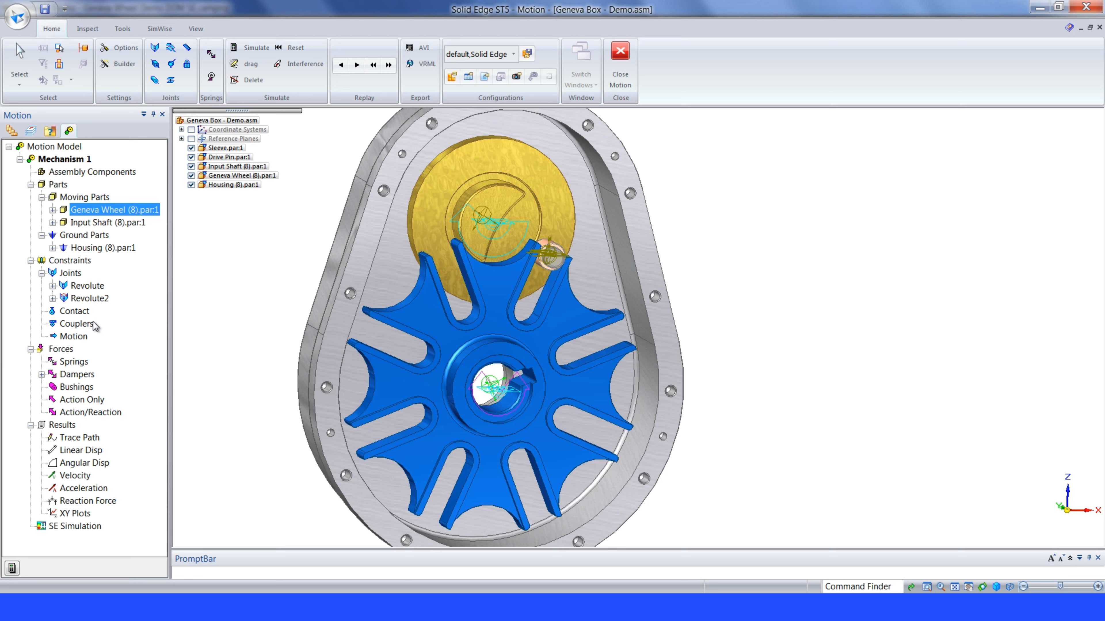
Step: Insert a 3D contact between the sleeve and the Geneva wheel
right_click(72, 312)
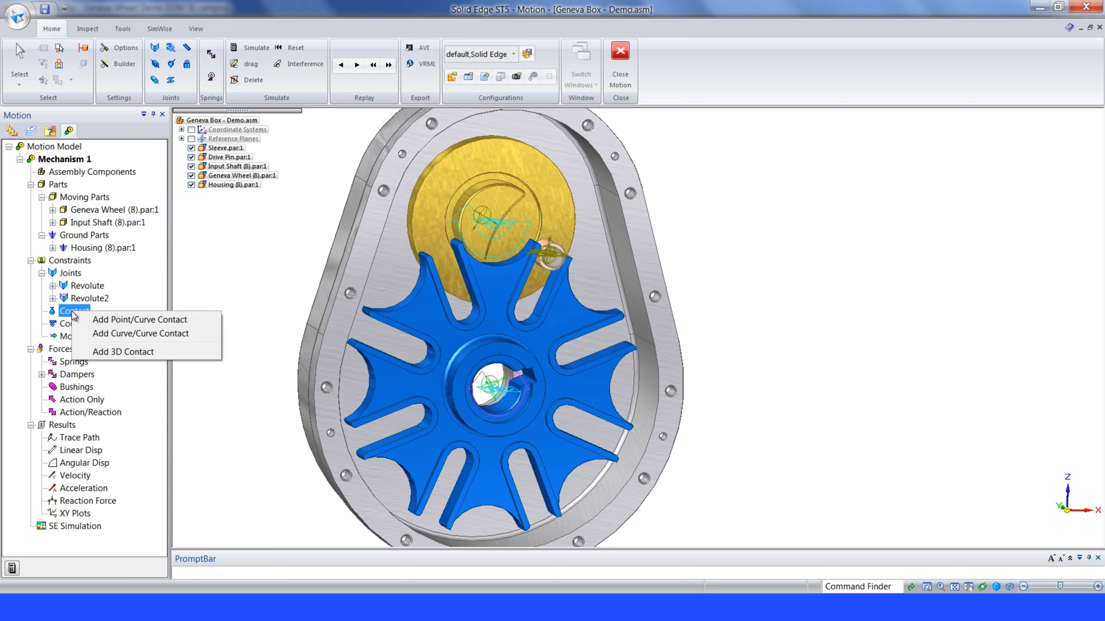
left_click(118, 352)
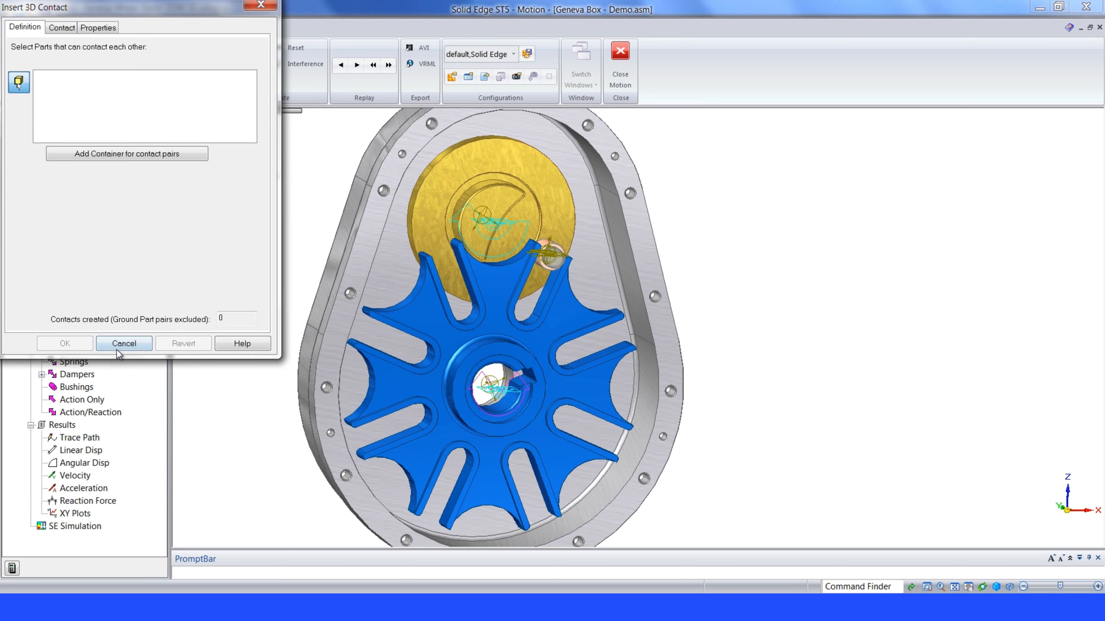
left_click(543, 247)
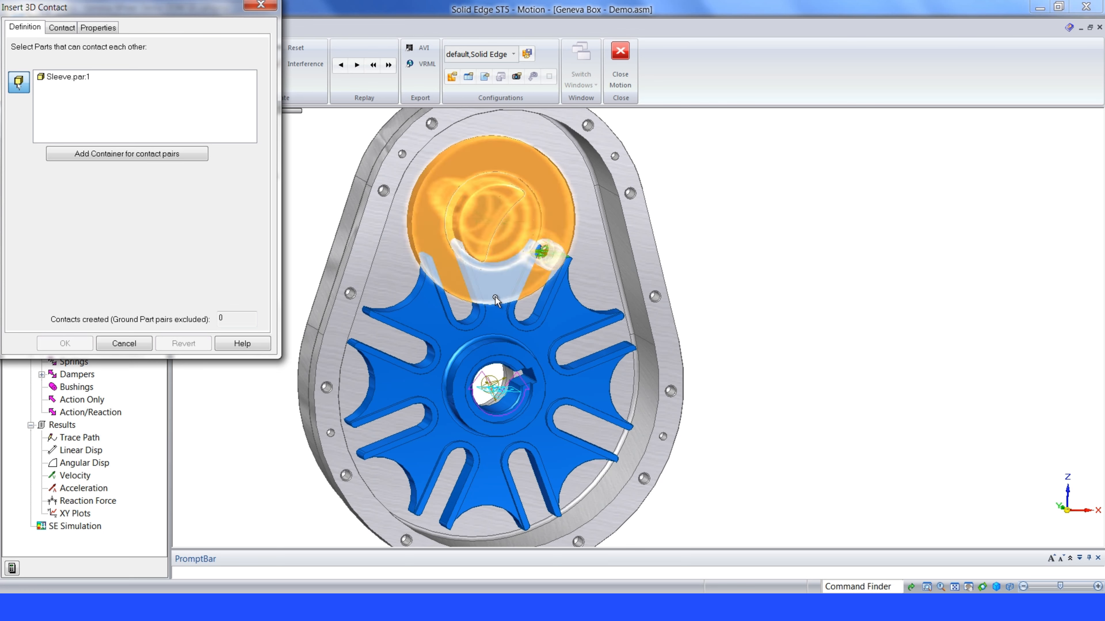
left_click(491, 310)
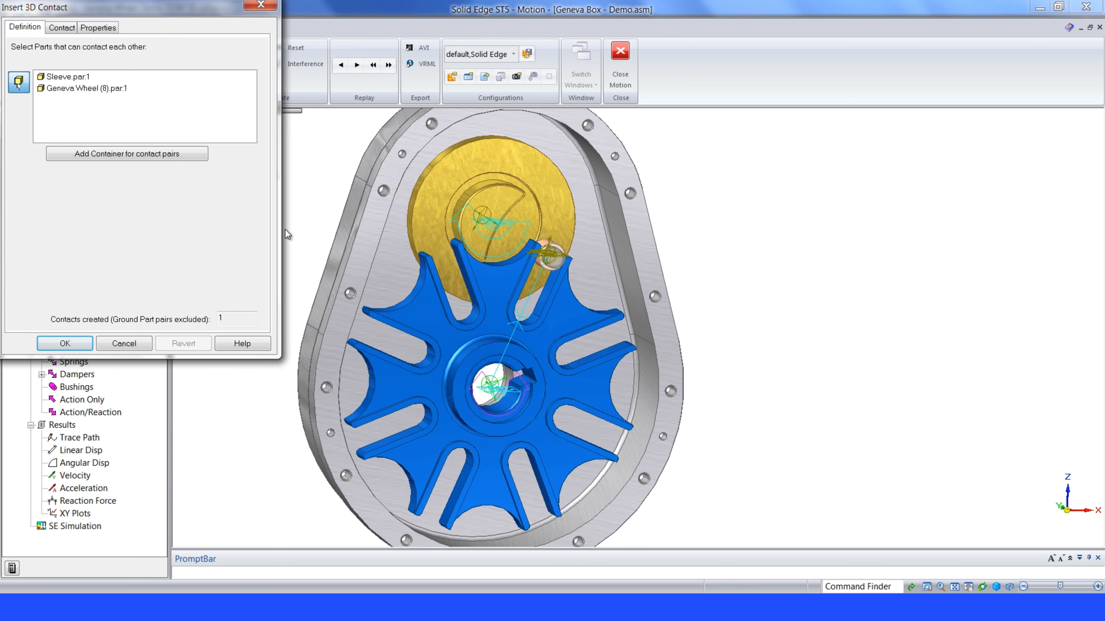
Step: Set the contact's Material 2 to DST Steel with friction set to None, and accept the contact
left_click(62, 28)
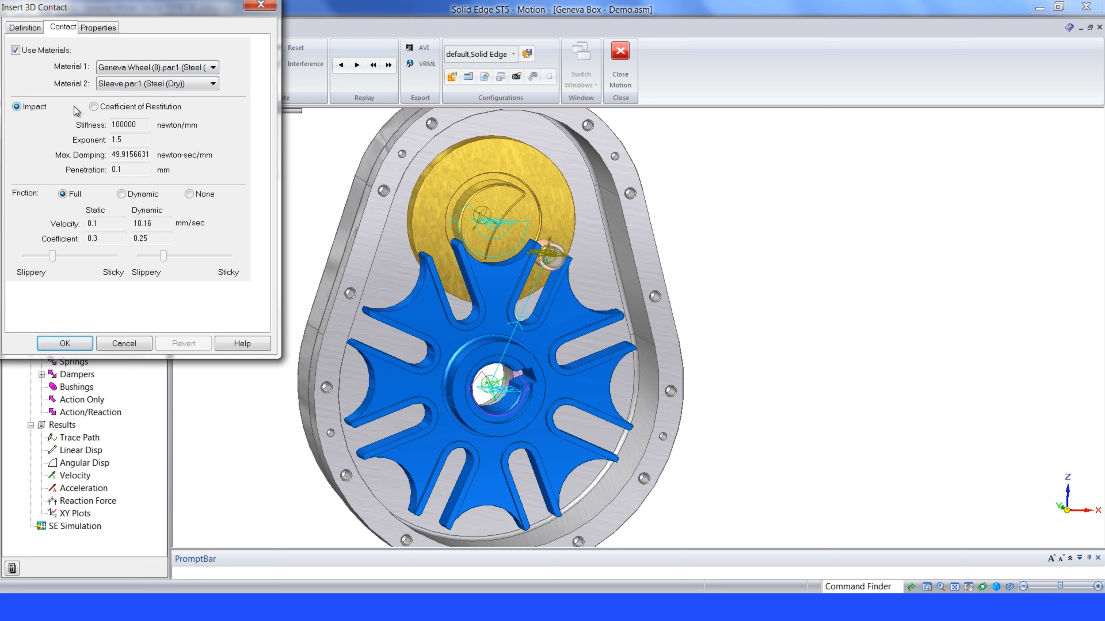
left_click(108, 84)
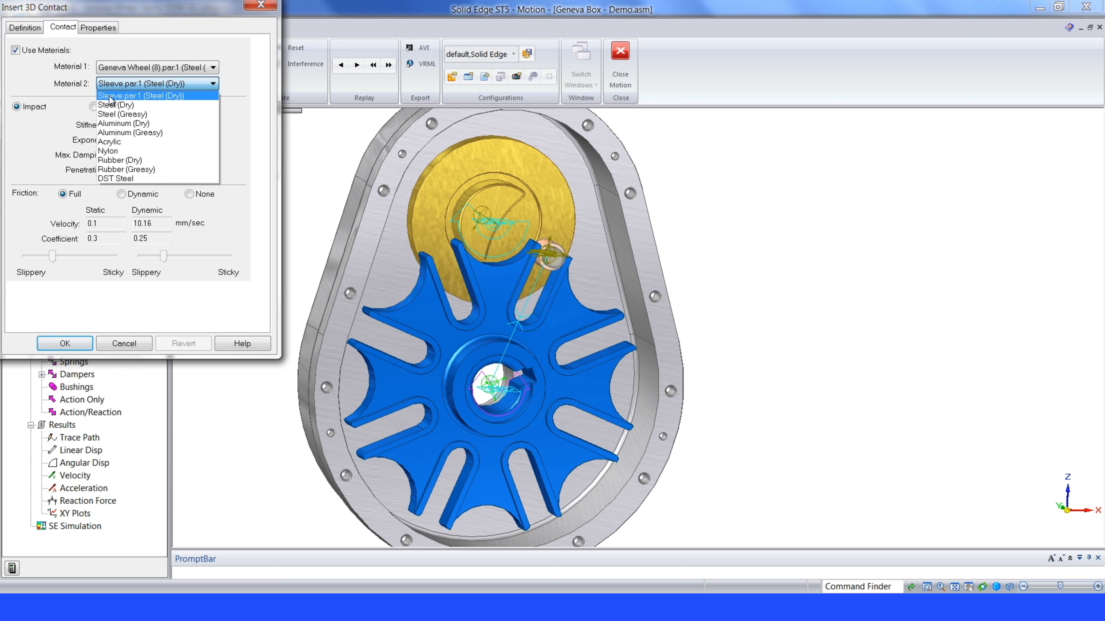
left_click(112, 183)
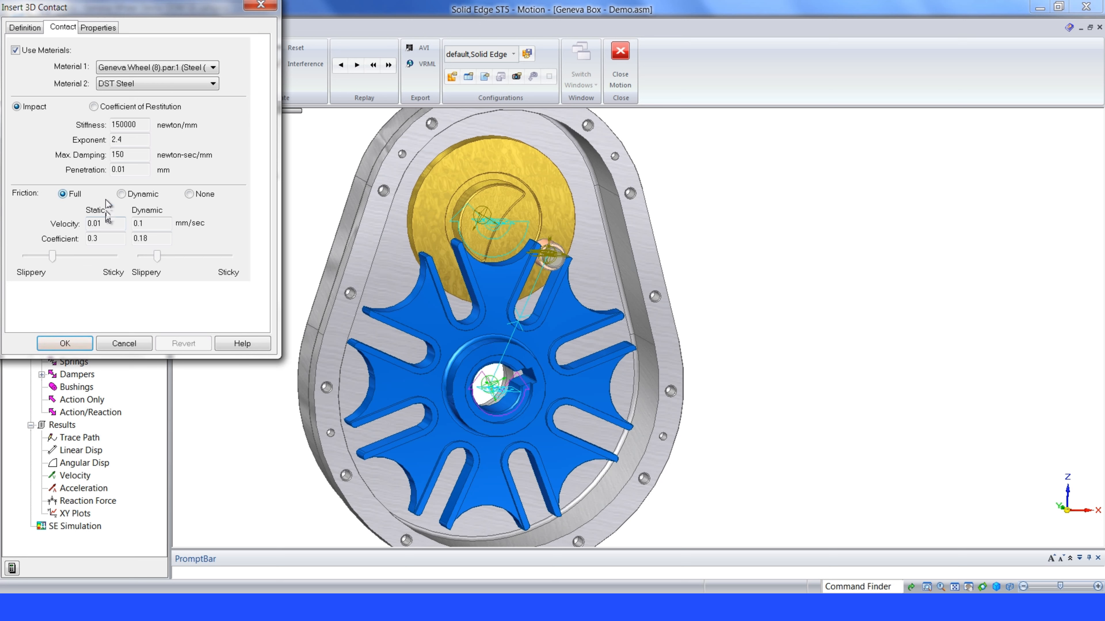
left_click(190, 194)
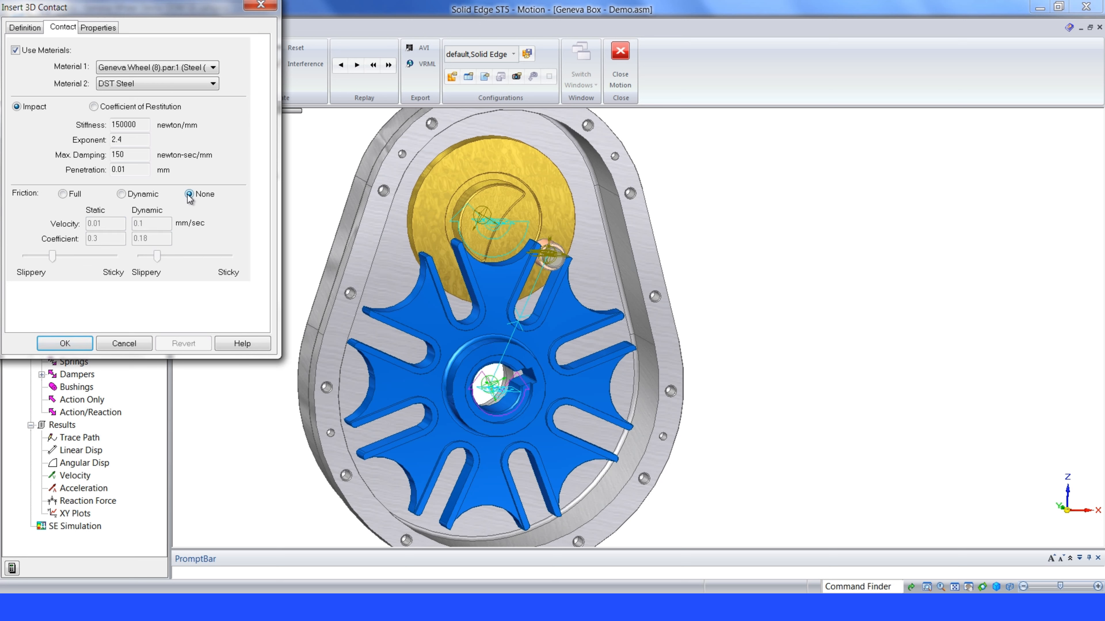
left_click(83, 344)
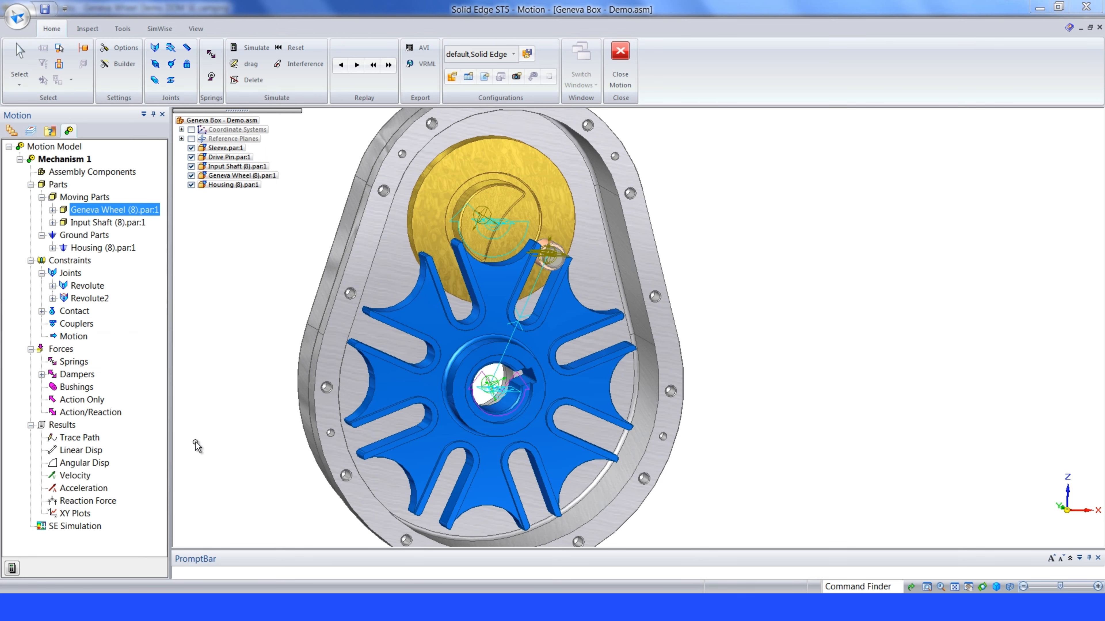
Step: Run the motion simulation and move the replay back to a point where the drive pin sits in a Geneva wheel slot
left_click(11, 568)
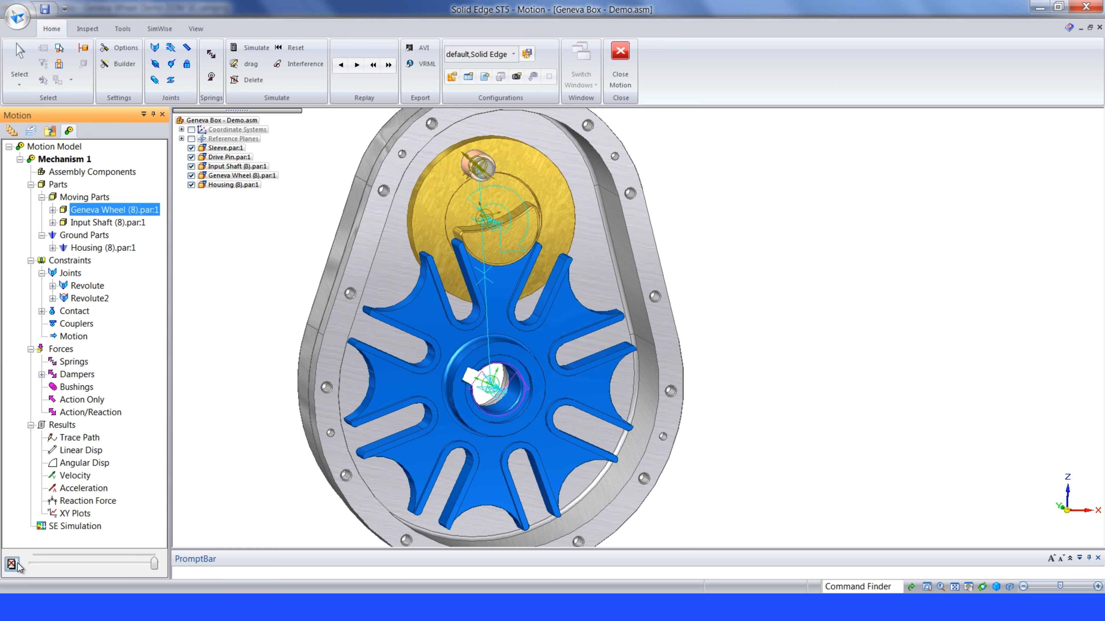
mouse_move(155, 566)
left_mouse_down()
mouse_move(65, 563)
mouse_move(132, 561)
left_mouse_up()
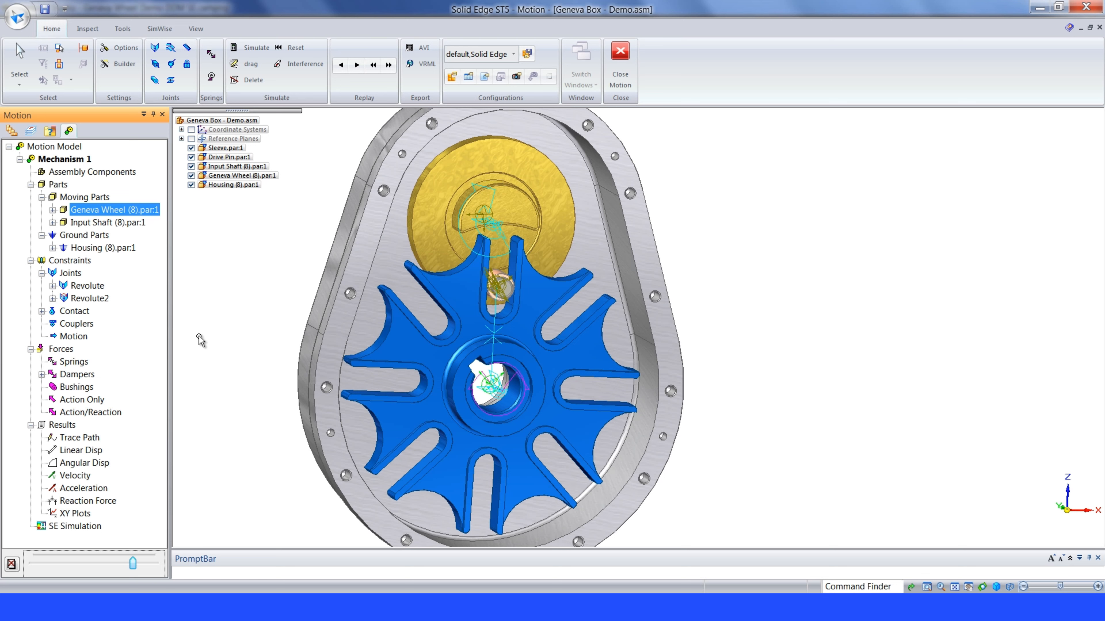
Step: Plot the projection angle about the Z axis for the Geneva wheel's revolute joint and enlarge the plot window
right_click(89, 287)
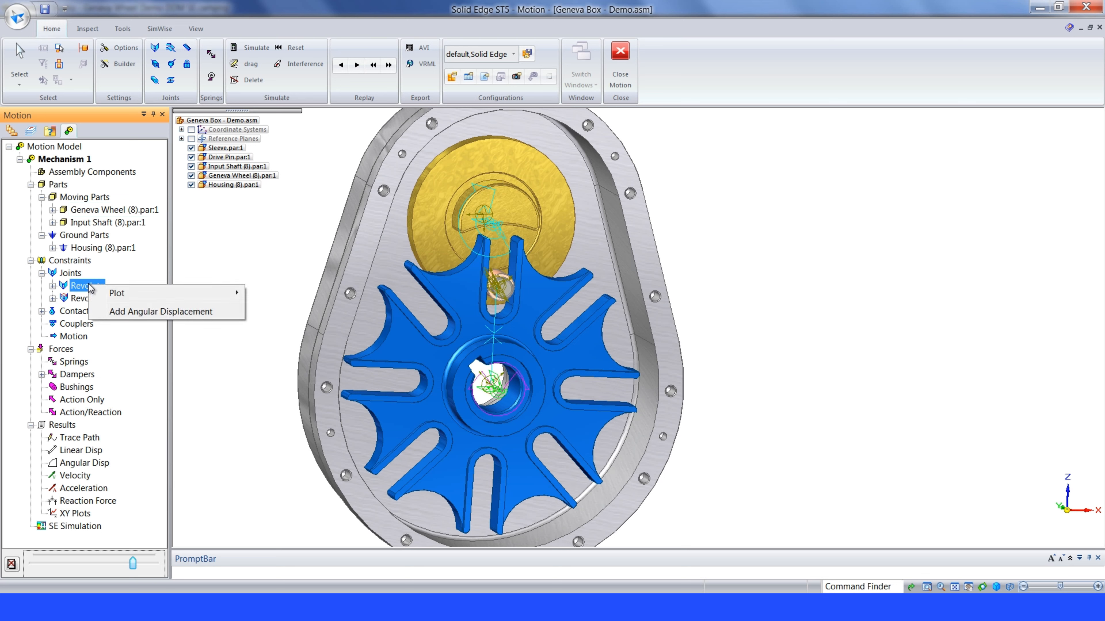
mouse_move(131, 294)
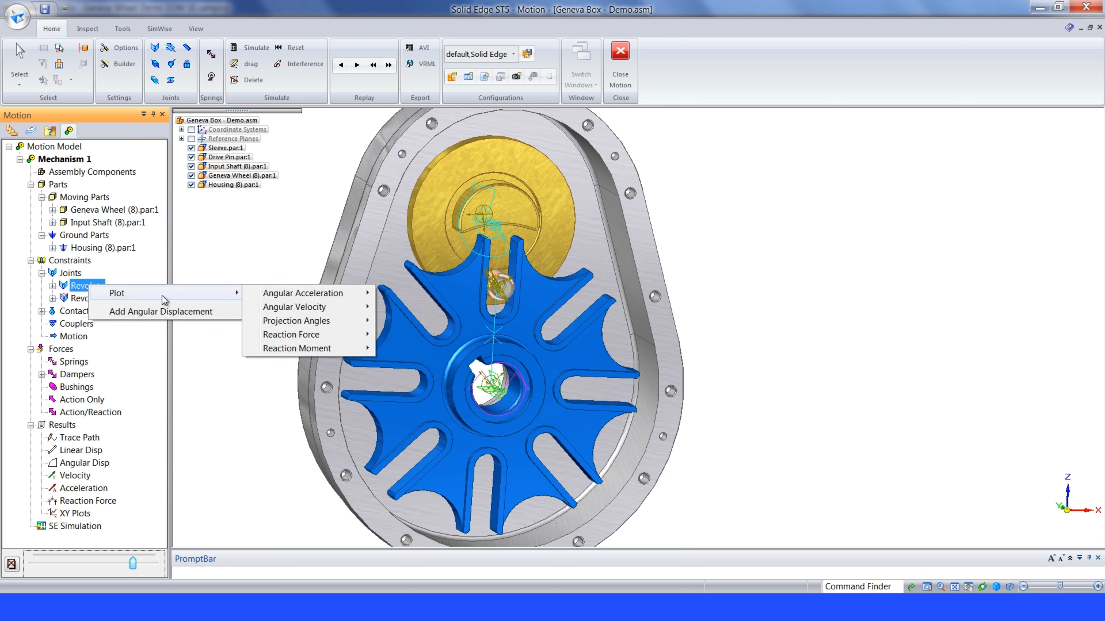
mouse_move(288, 310)
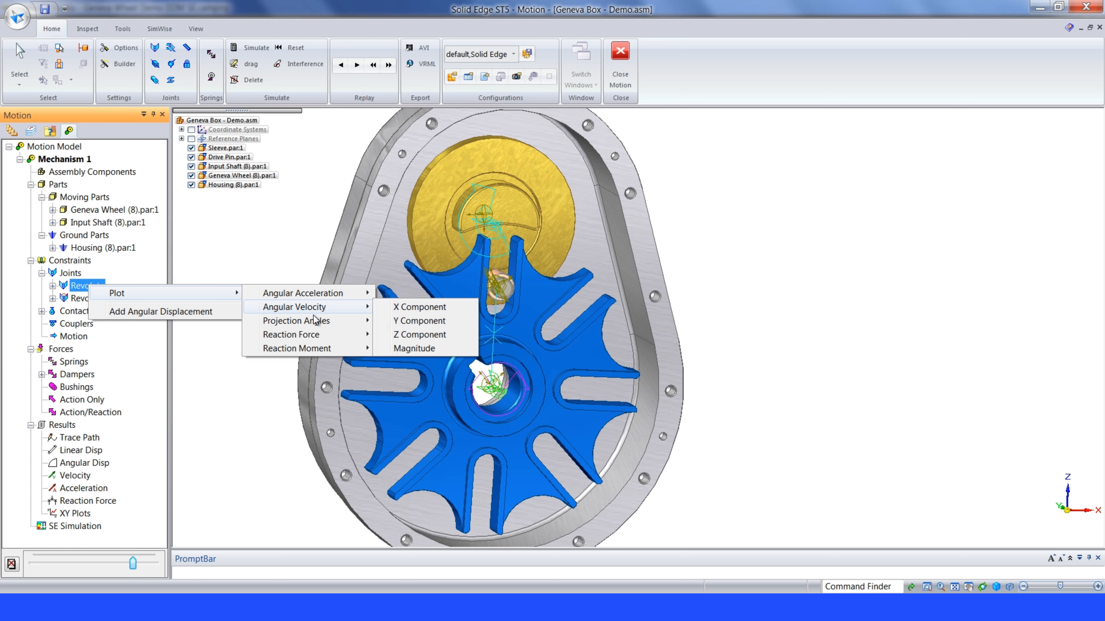
mouse_move(323, 324)
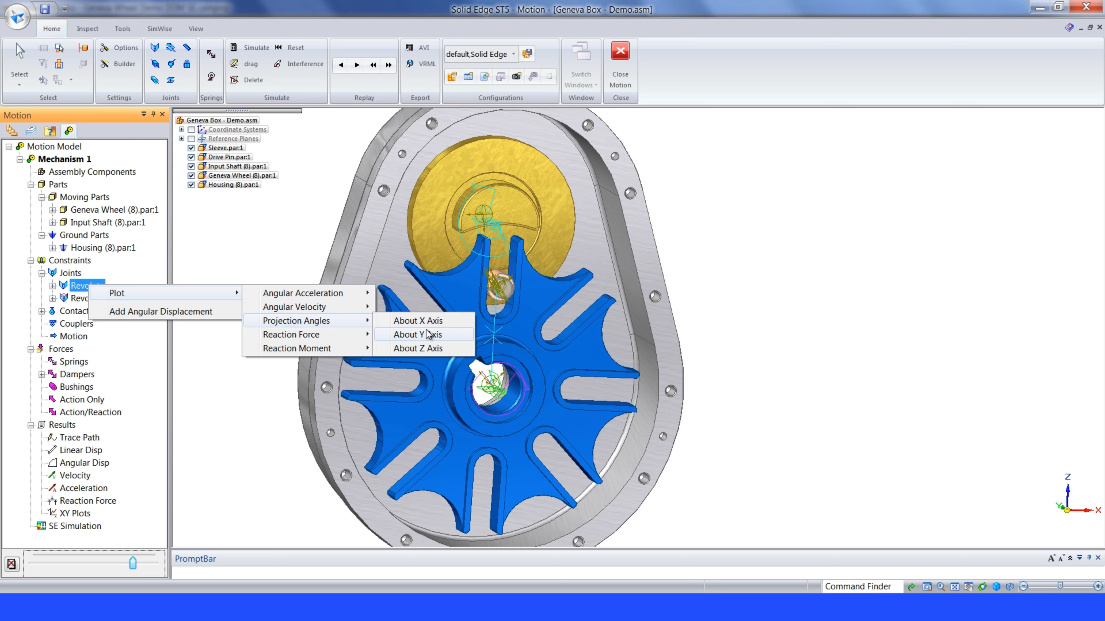
left_click(436, 351)
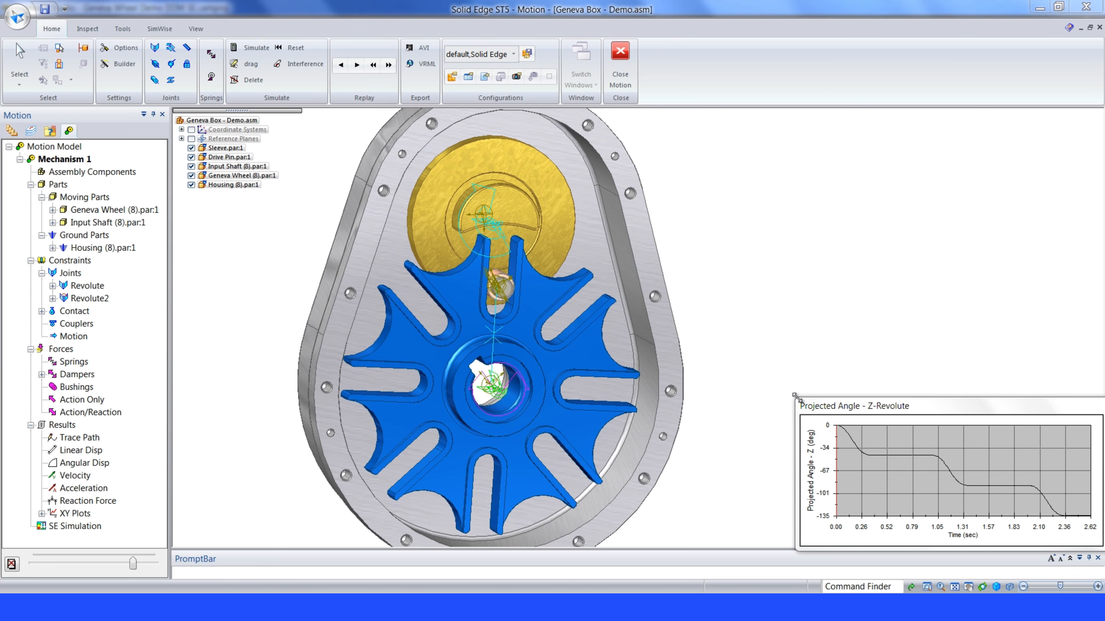
left_click_drag(794, 396, 716, 357)
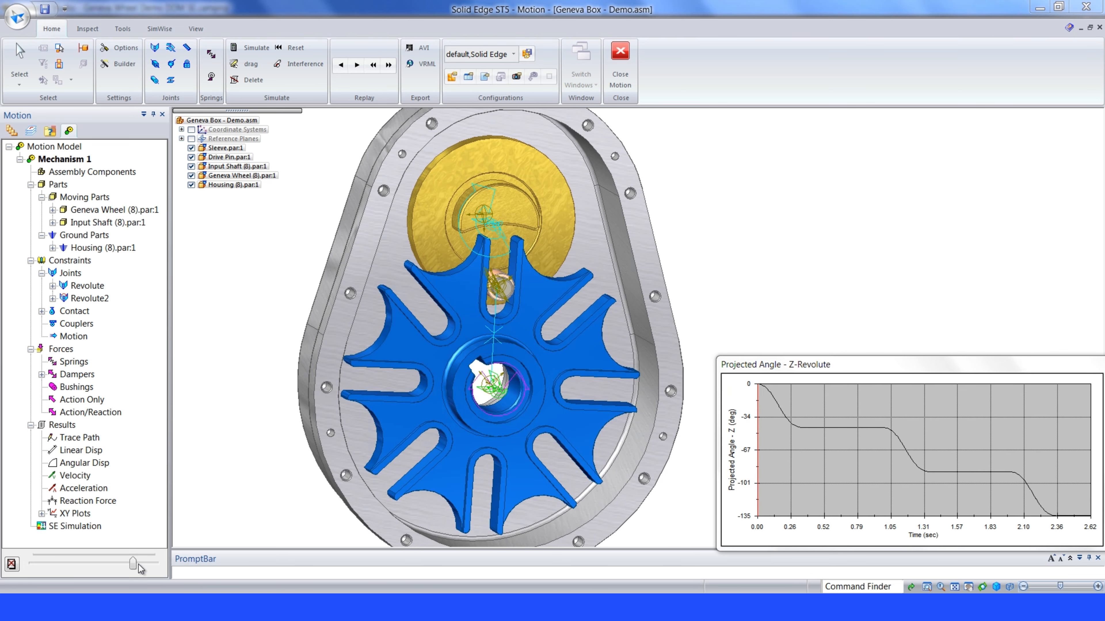
mouse_move(134, 566)
left_mouse_down()
mouse_move(66, 567)
mouse_move(109, 565)
left_mouse_up()
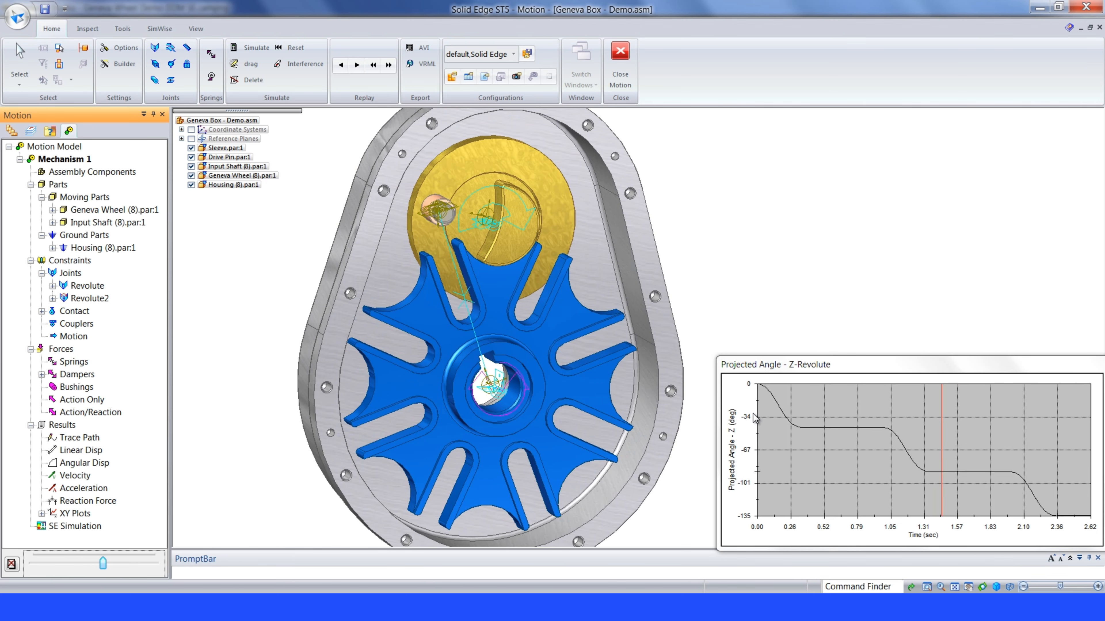
Step: Review the projected angle plot's axis formatting and its chart properties for axes, title and area
right_click(738, 394)
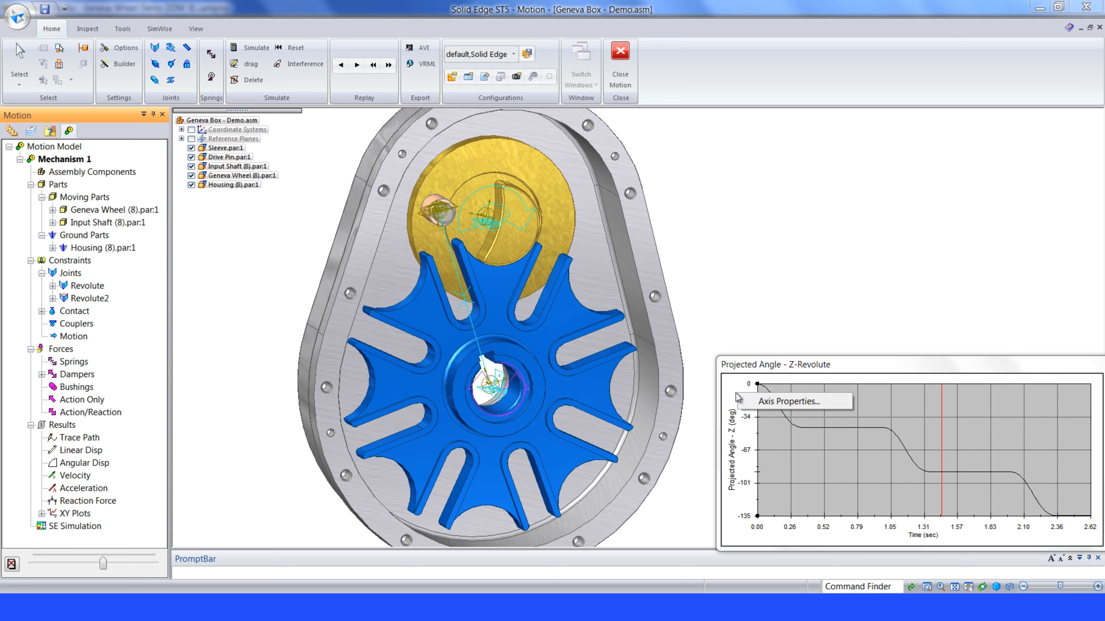
left_click(760, 403)
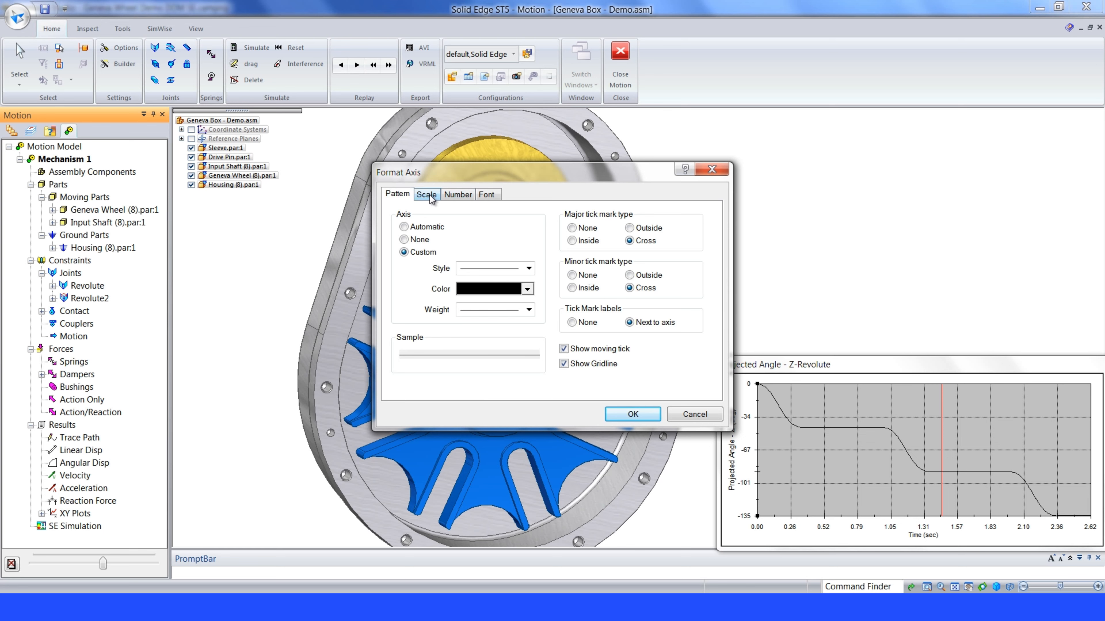
left_click(703, 415)
right_click(806, 474)
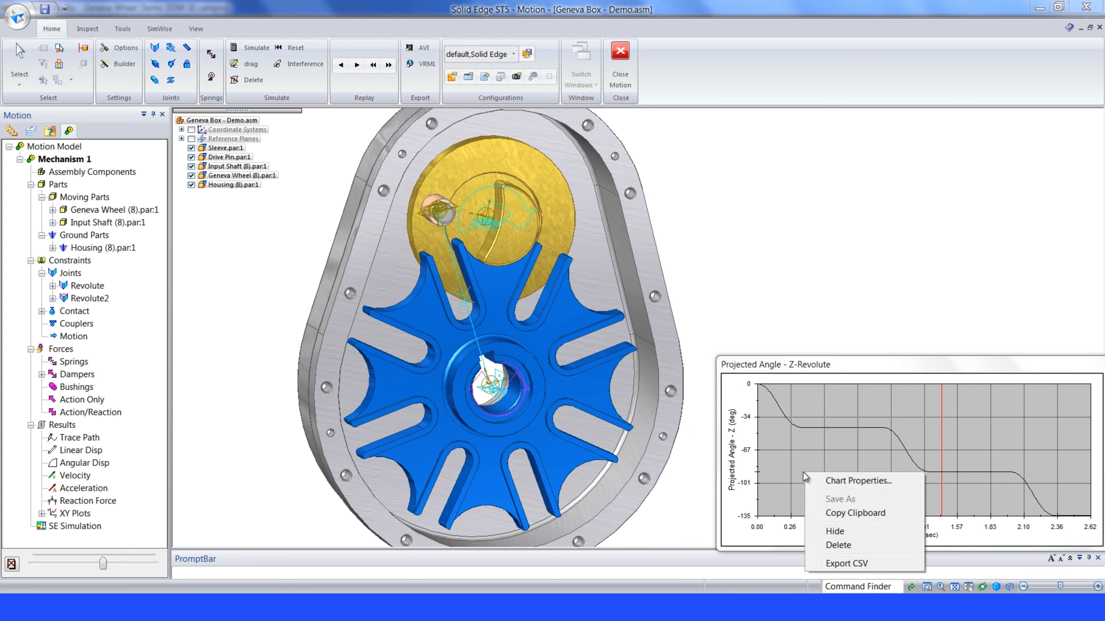
left_click(839, 481)
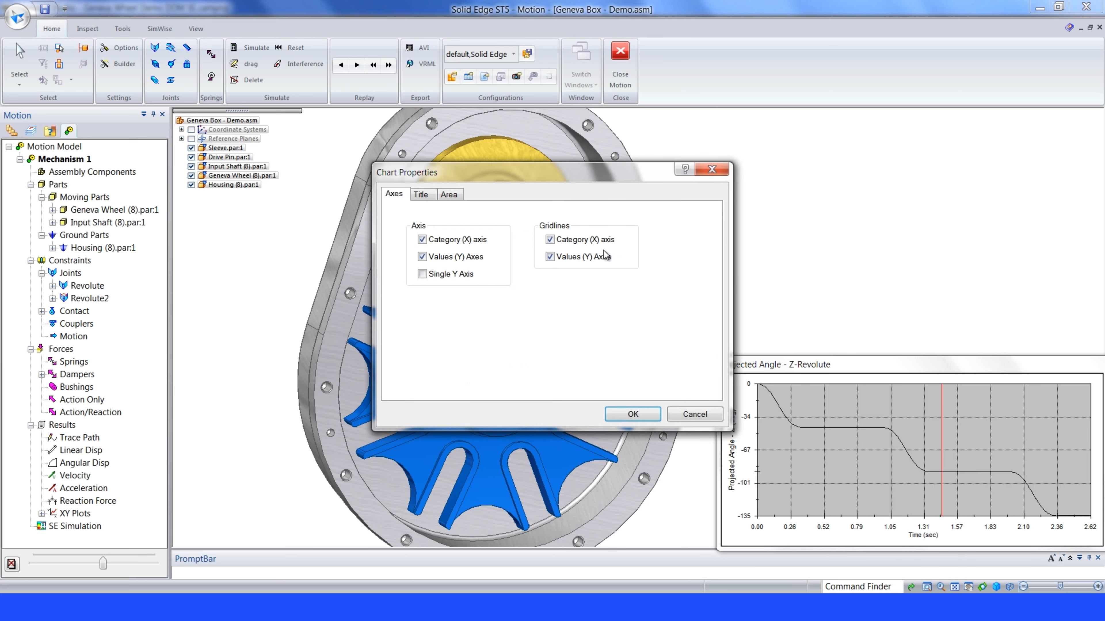
left_click(420, 194)
left_click(449, 194)
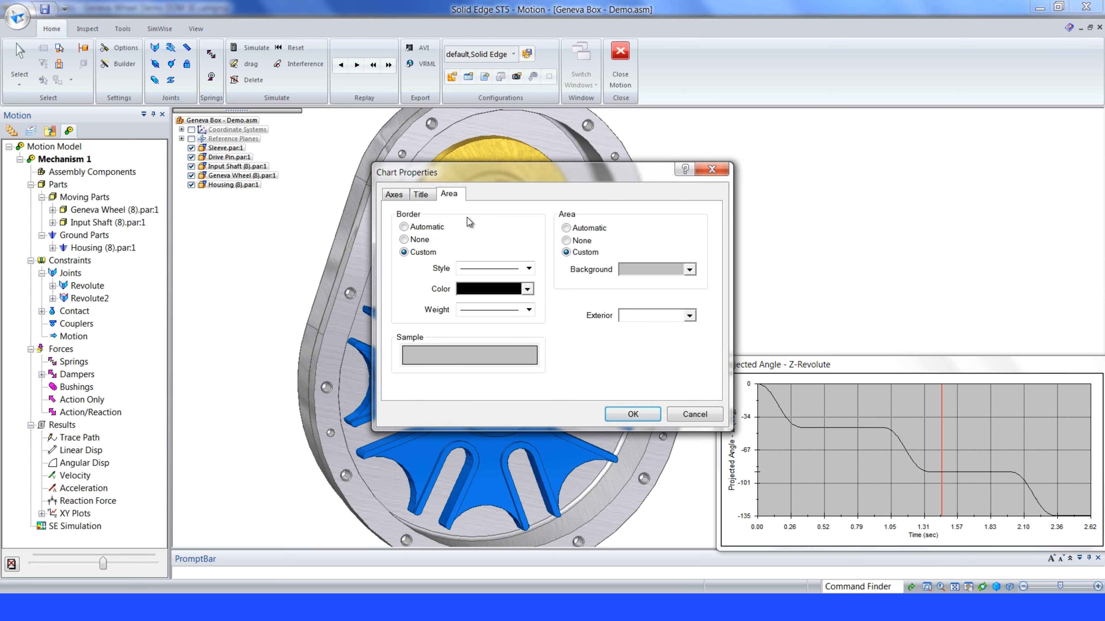
left_click(633, 414)
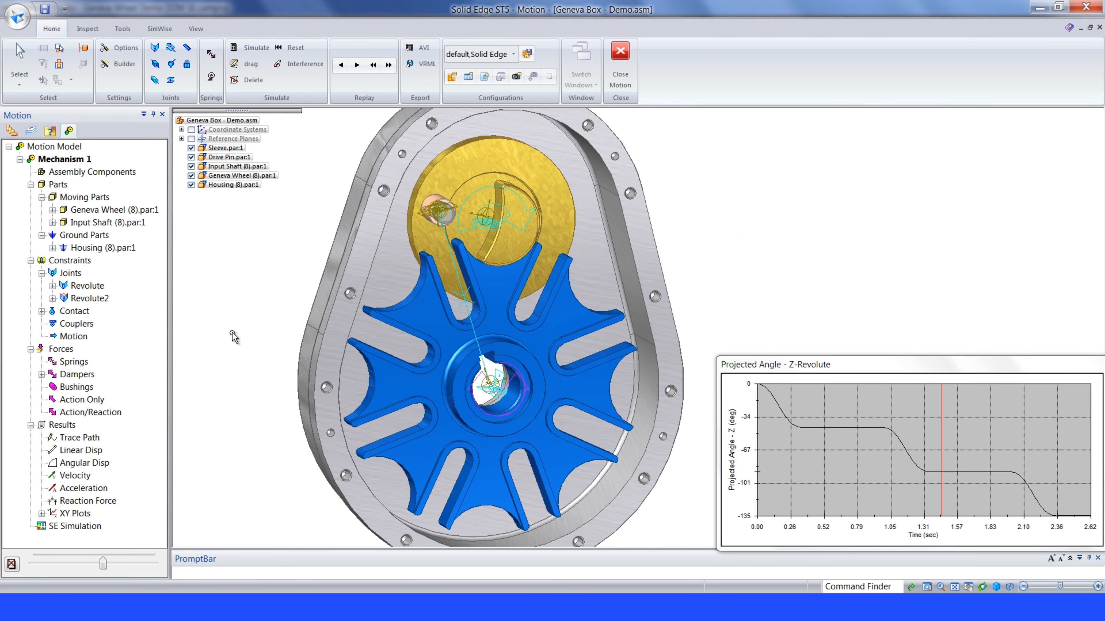
Step: Add a Reaction Forces result object to the sleeve attached to the input shaft
scroll(234, 337, "down", 2)
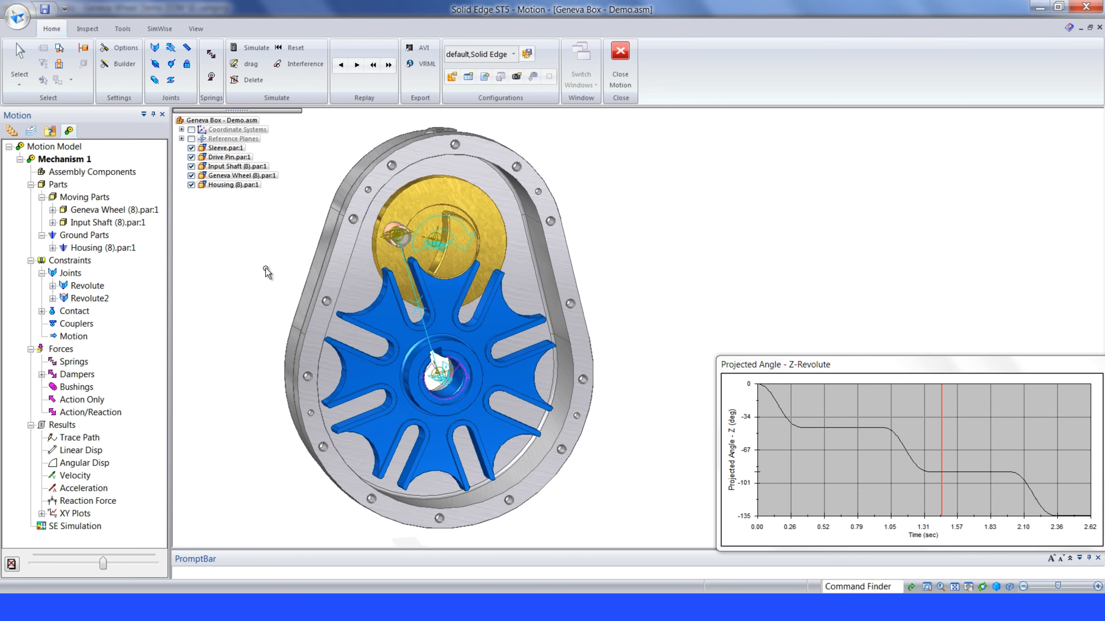
scroll(266, 272, "up", 1)
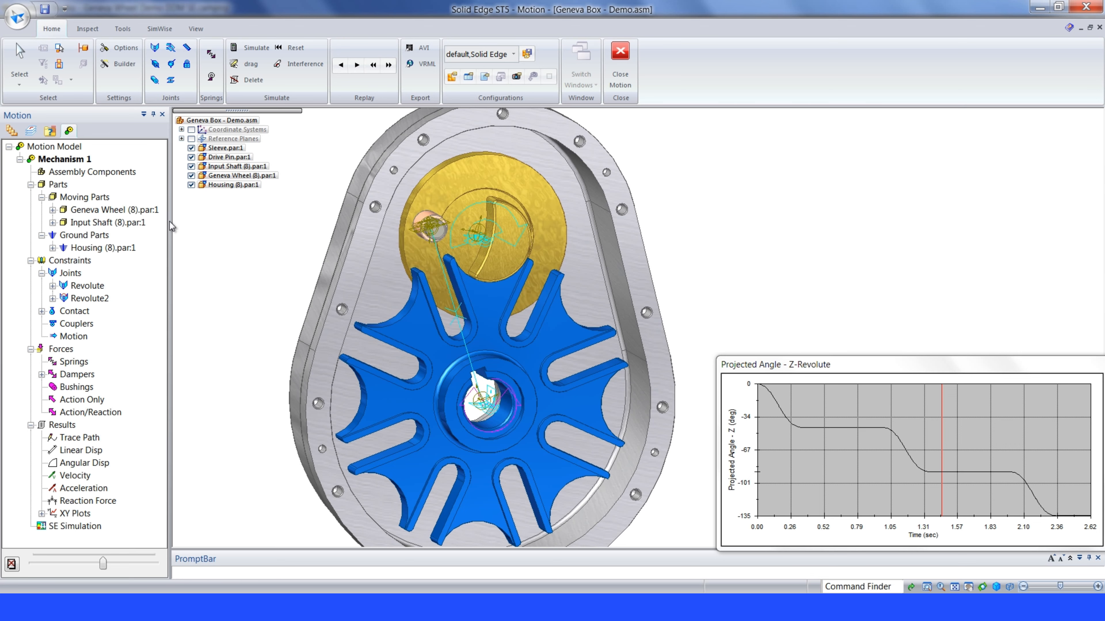
left_click(53, 222)
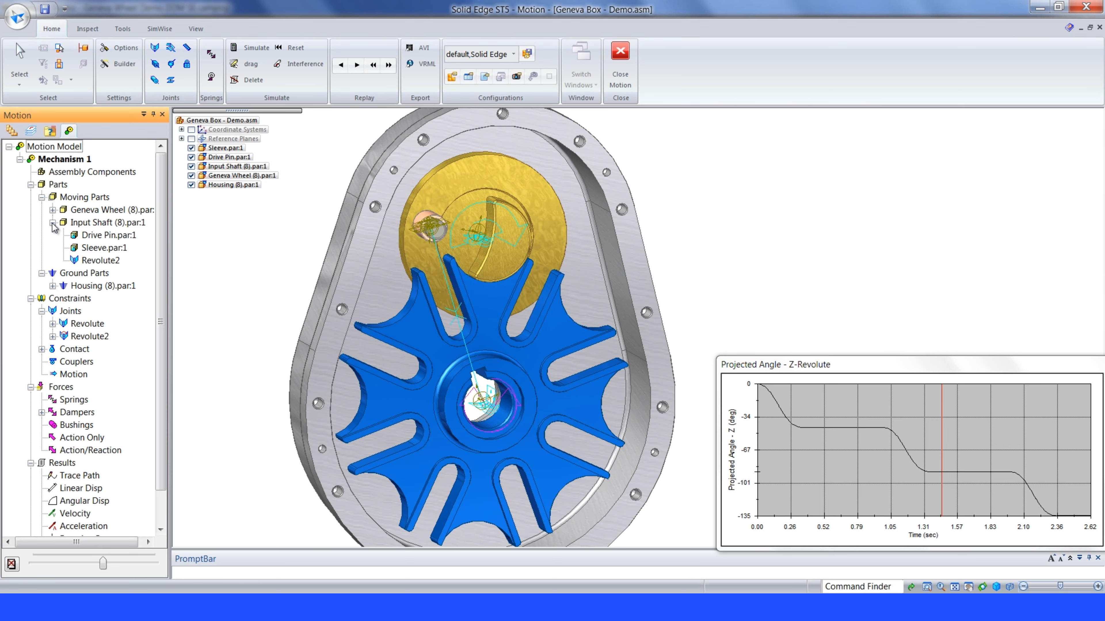
right_click(94, 252)
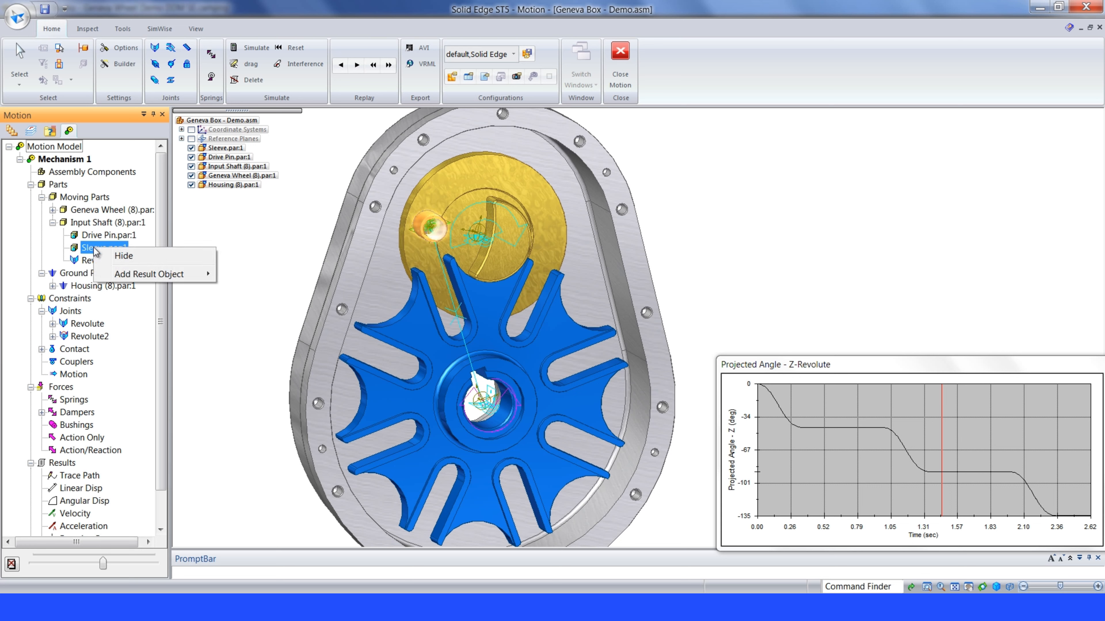
mouse_move(142, 278)
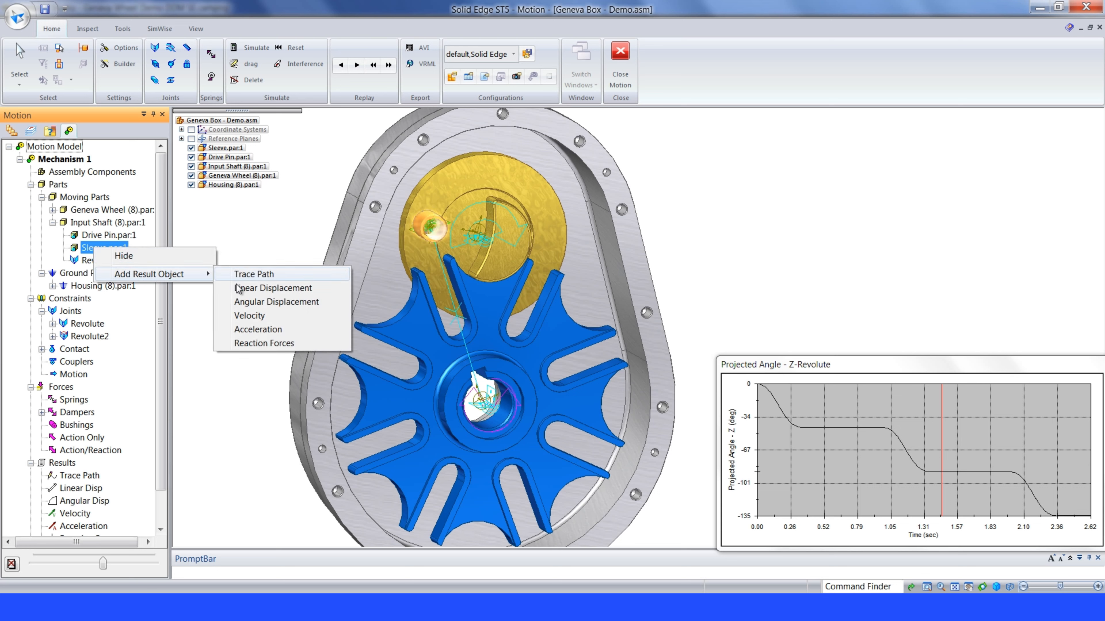
left_click(264, 343)
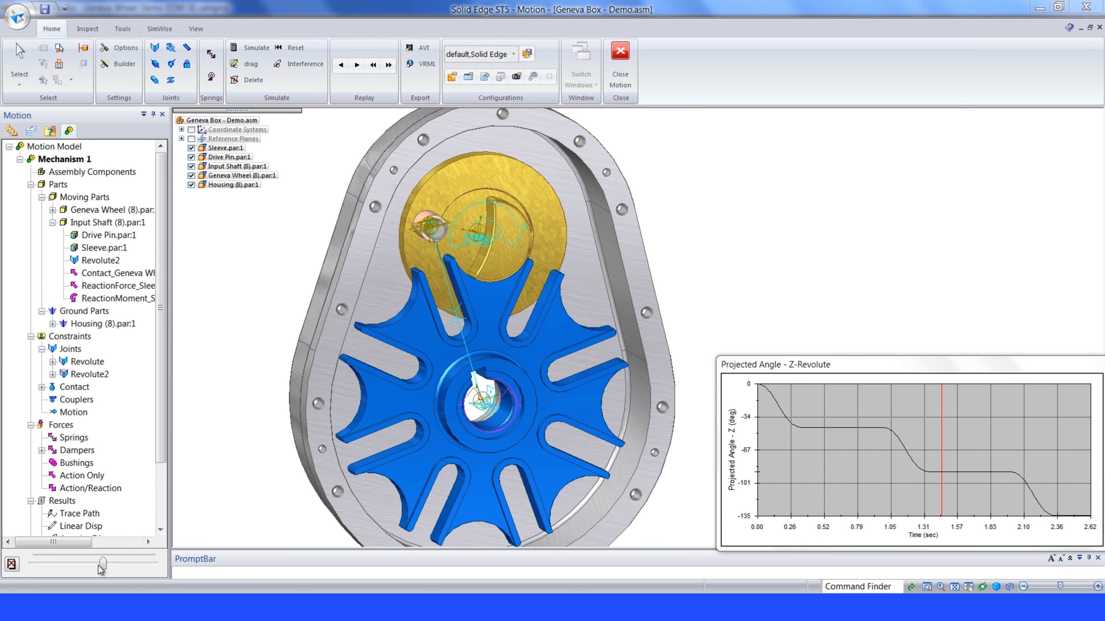
Step: Step the replay back and forth while the drive pin engages a slot to examine the sleeve's reaction force vectors up close
left_click_drag(103, 565, 94, 568)
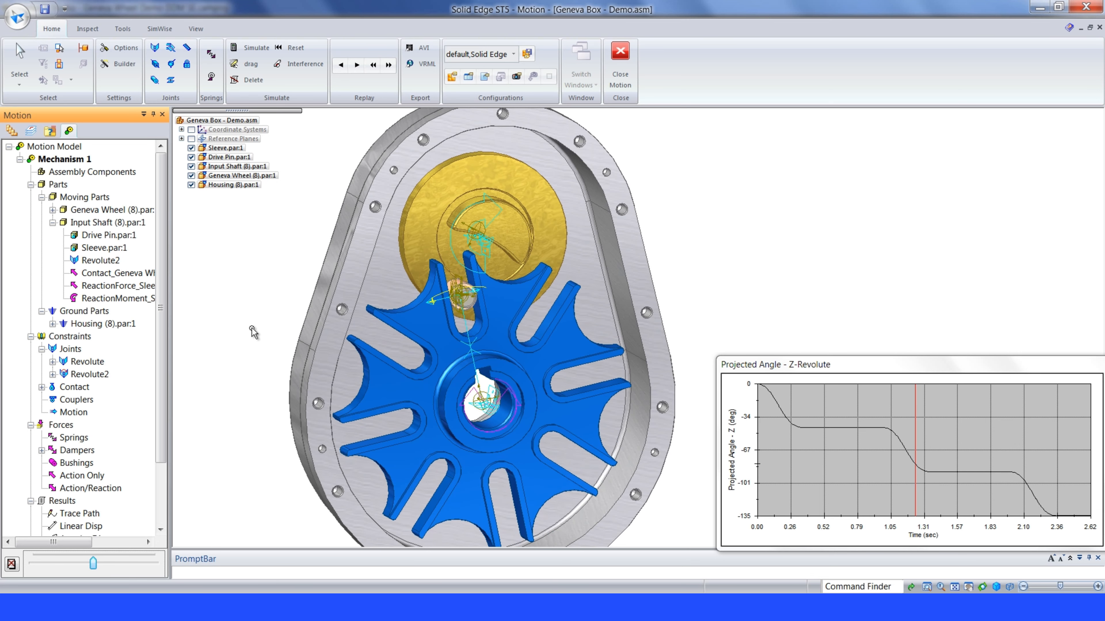
scroll(253, 329, "up", 3)
middle_click_drag(300, 314, 233, 331, "shift")
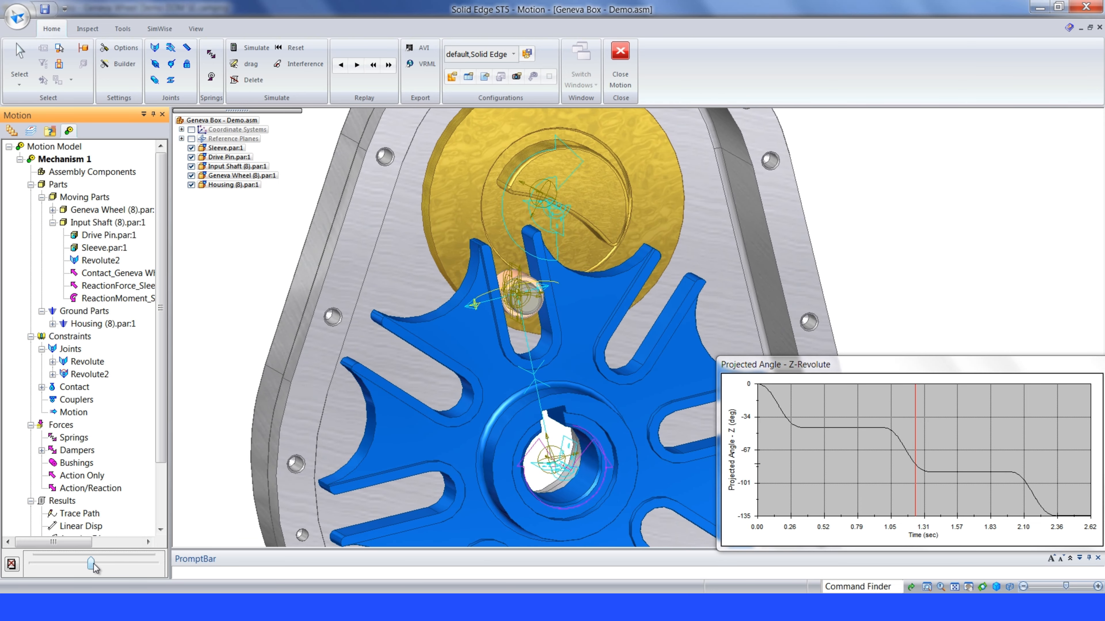
key("Left")
key("Left")
key("Left")
key("Left")
key("Left")
key("Left")
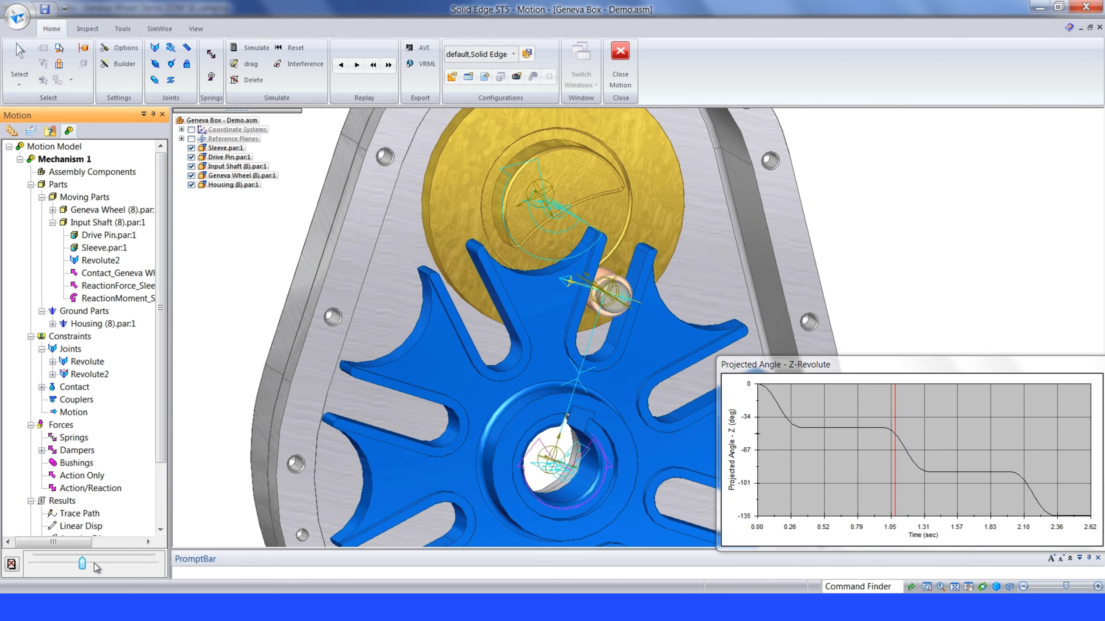
key("Left")
key("Left")
key("Right")
key("Right")
key("Right")
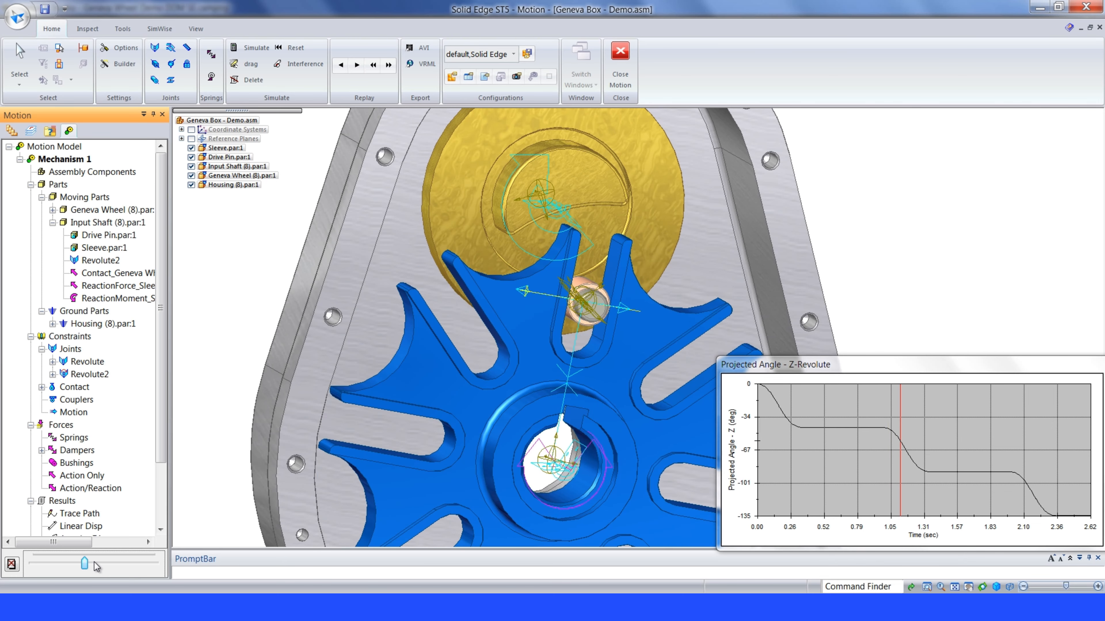
key("Right")
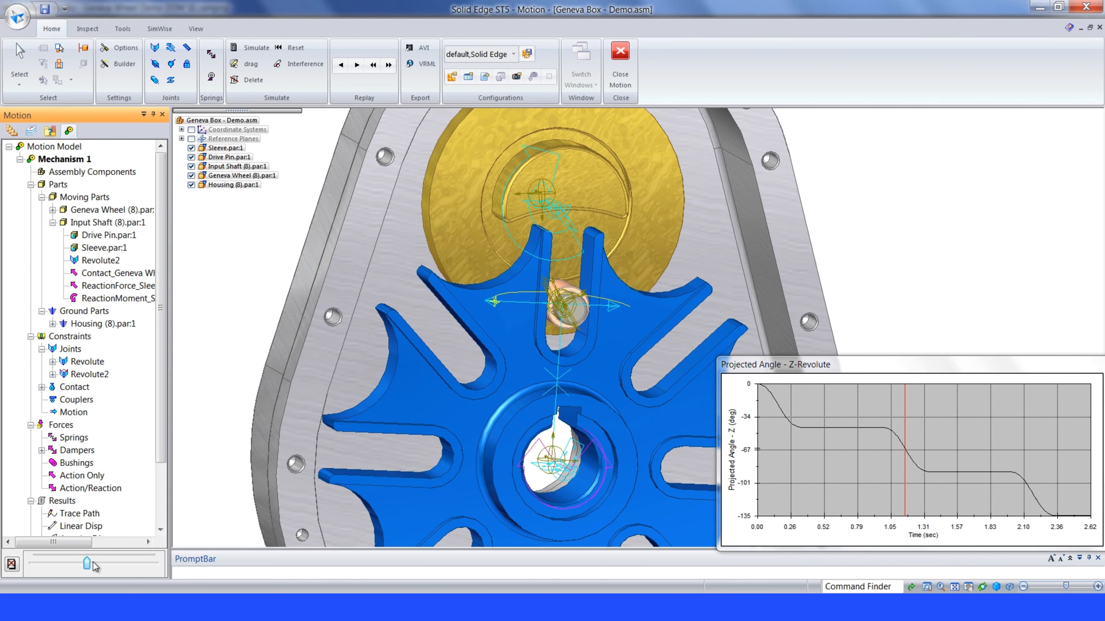
Step: Plot the magnitude of the contact force between the Geneva wheel and the sleeve from the reaction force results
left_click_drag(161, 360, 155, 416)
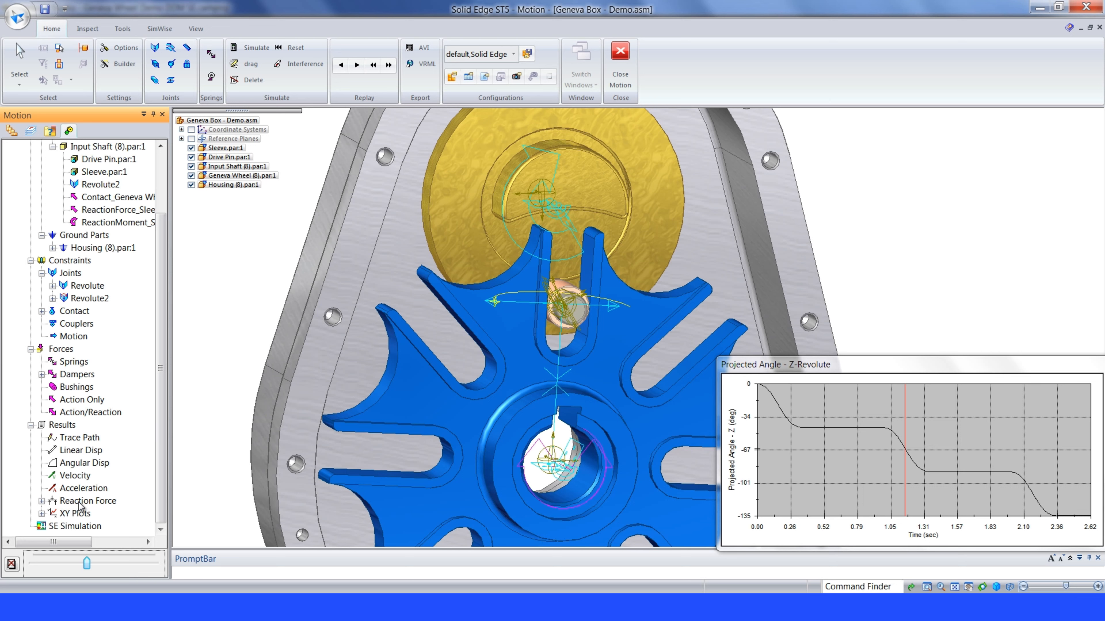
left_click(42, 501)
scroll(159, 470, "down", 1)
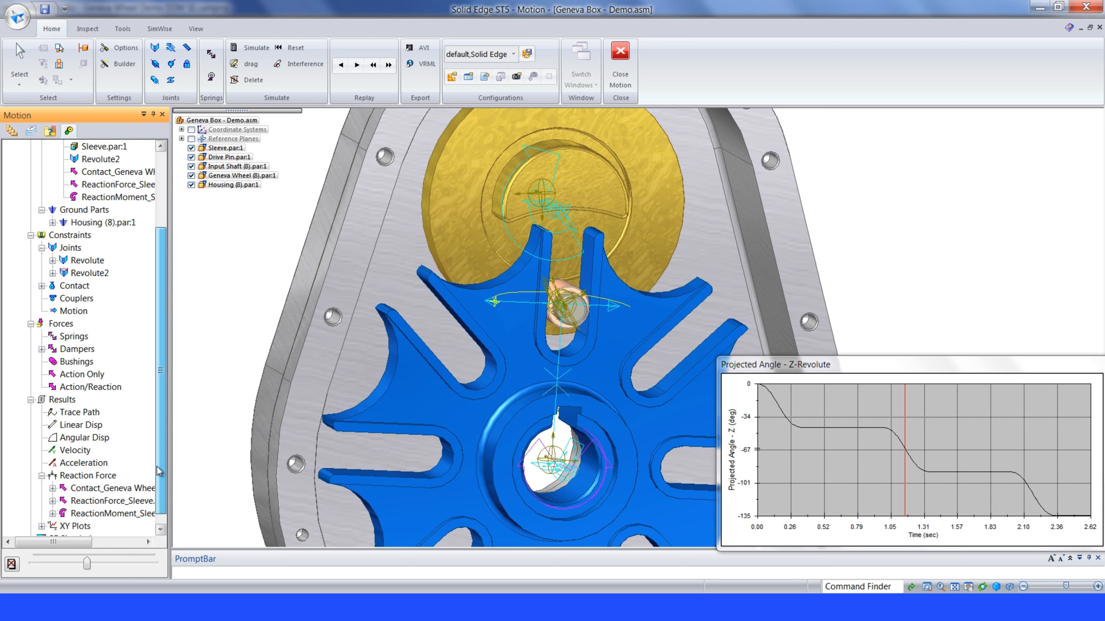
scroll(159, 471, "down", 1)
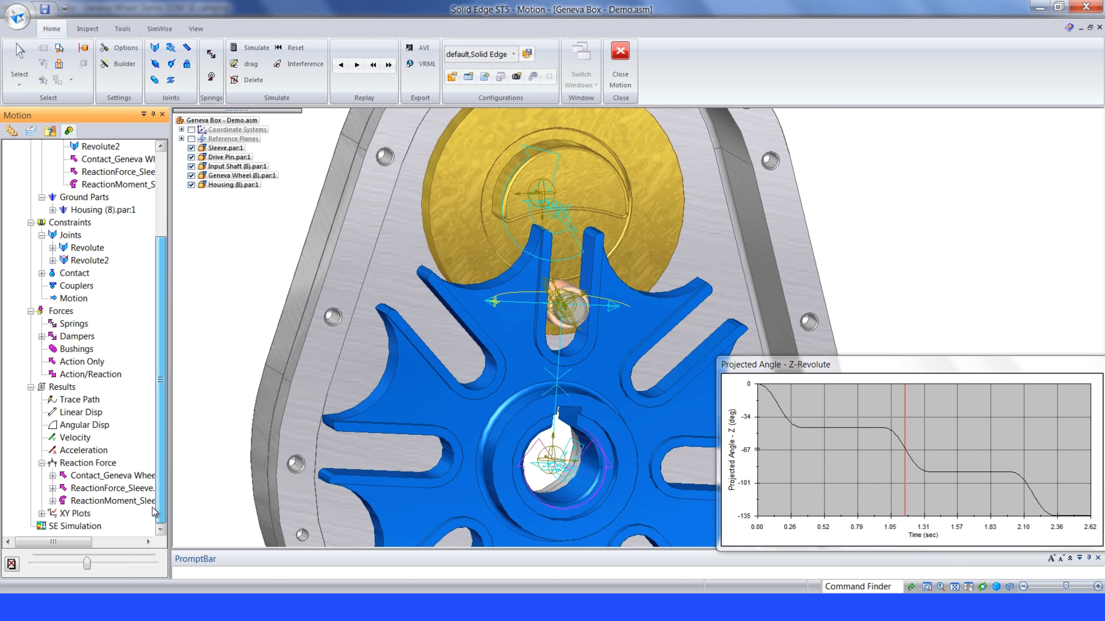
left_click(86, 478)
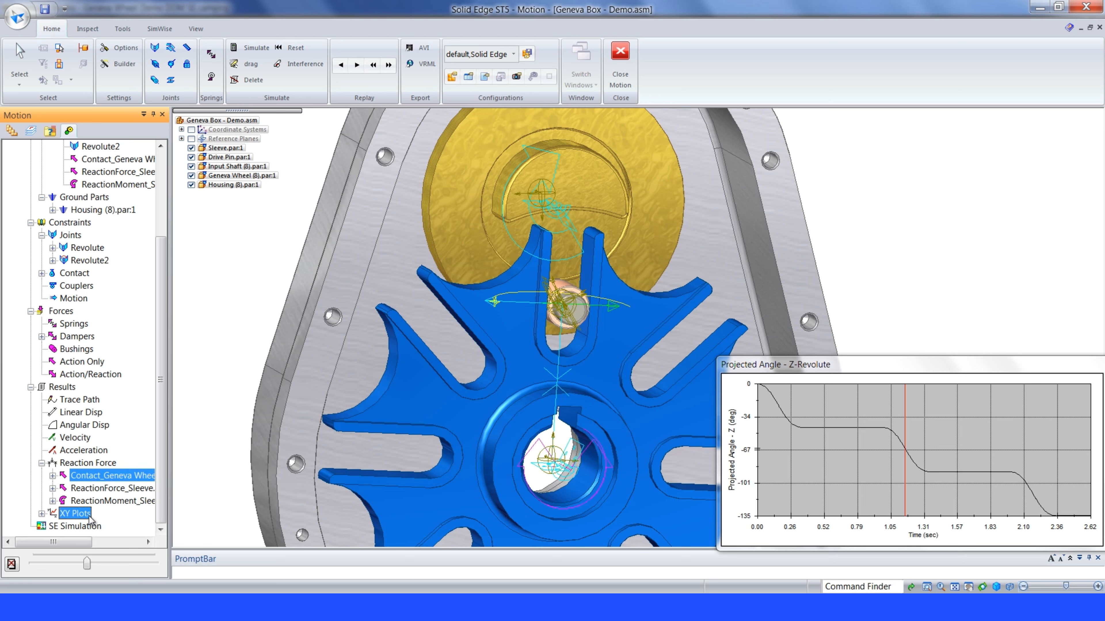
left_click(82, 518)
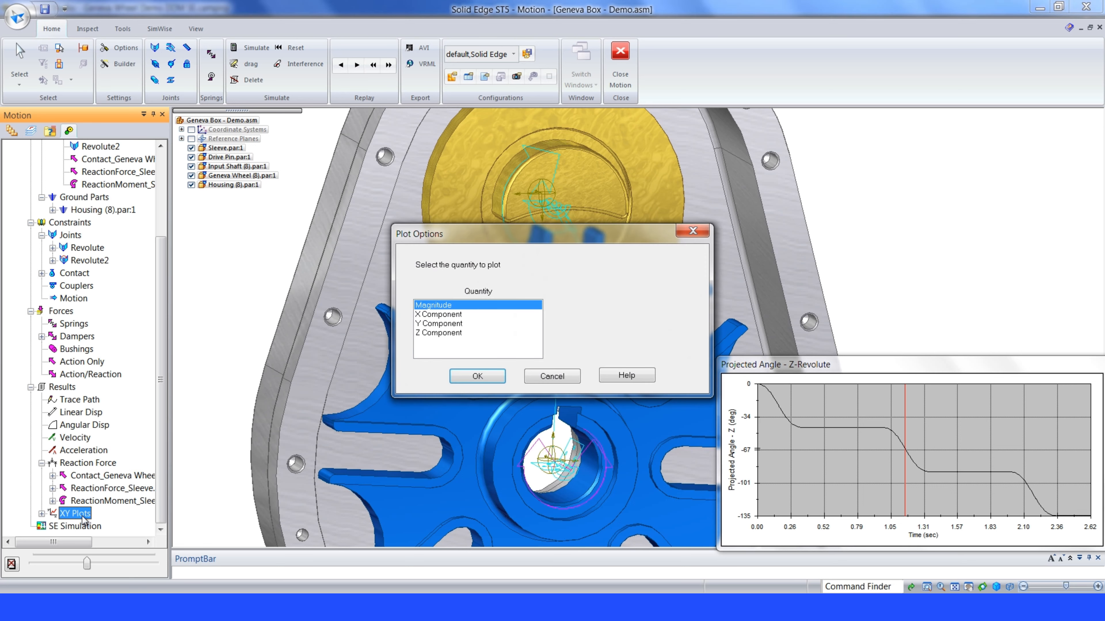
left_click(465, 375)
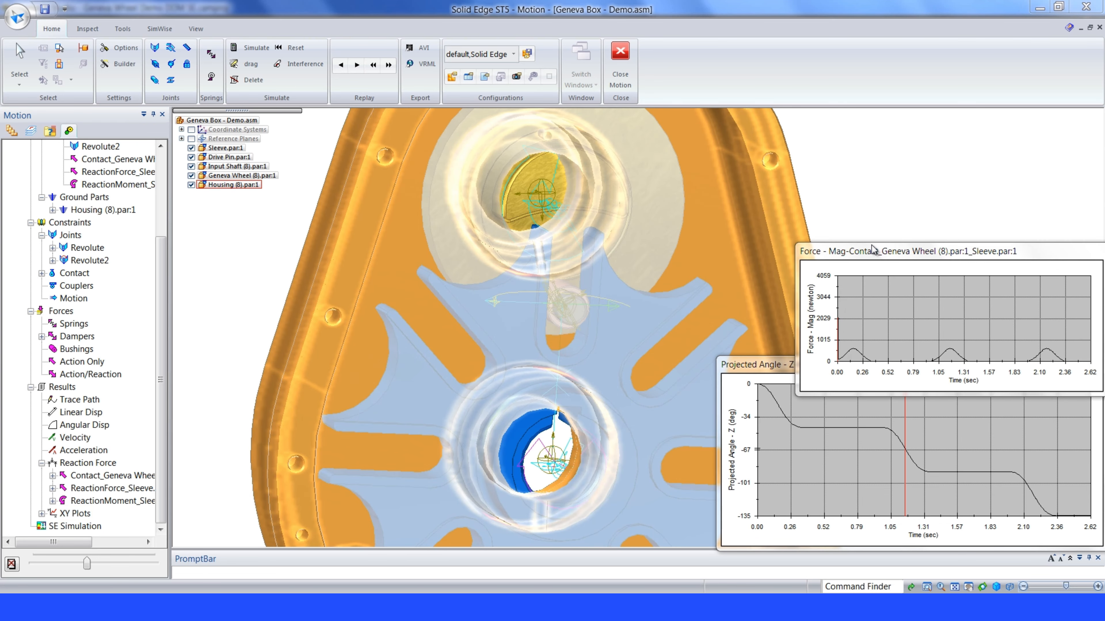
Step: Position the contact force plot above the projected angle plot, enlarge it, and set the replay back to about 0.26 s
left_click_drag(874, 252, 835, 179)
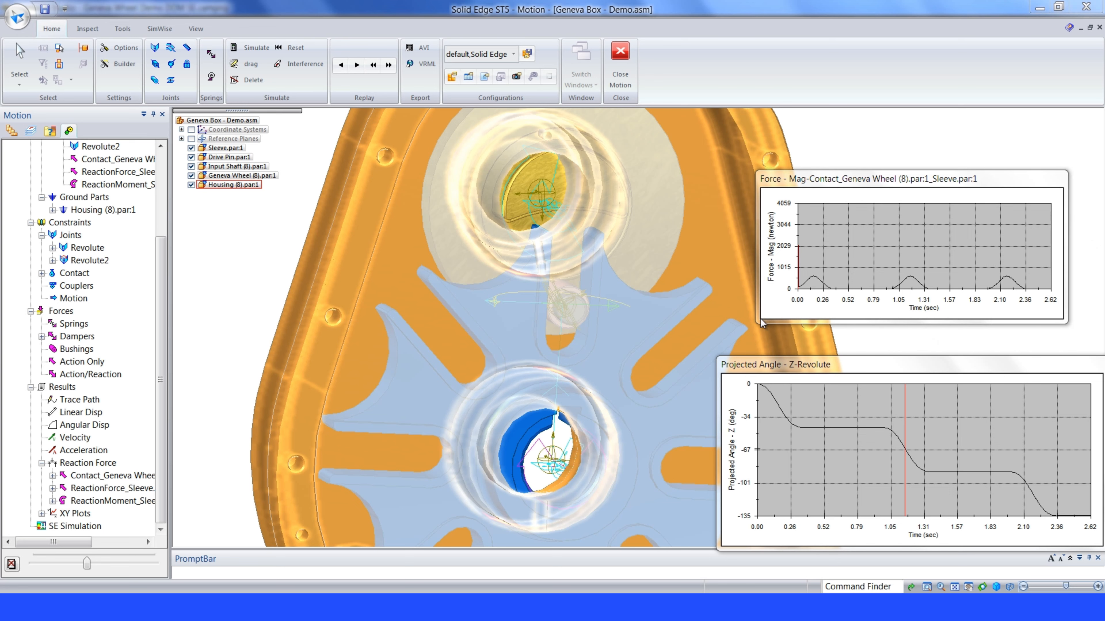
left_click_drag(756, 322, 696, 361)
left_click_drag(89, 563, 48, 565)
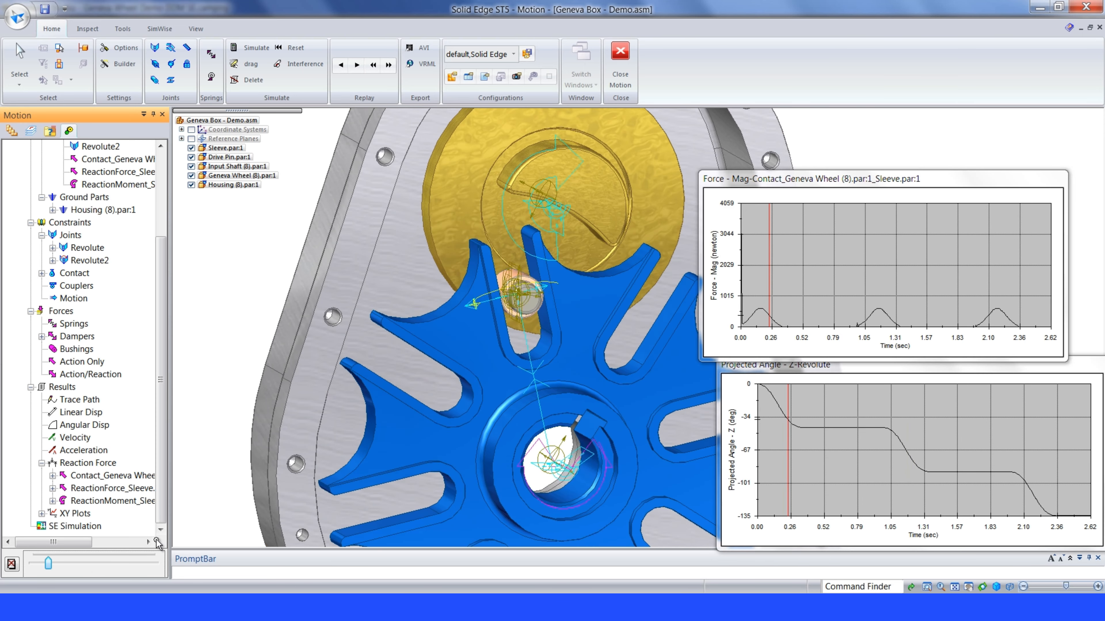
Step: Fix the end point of the contact force plot's vertical axis scale at 800
right_click(727, 244)
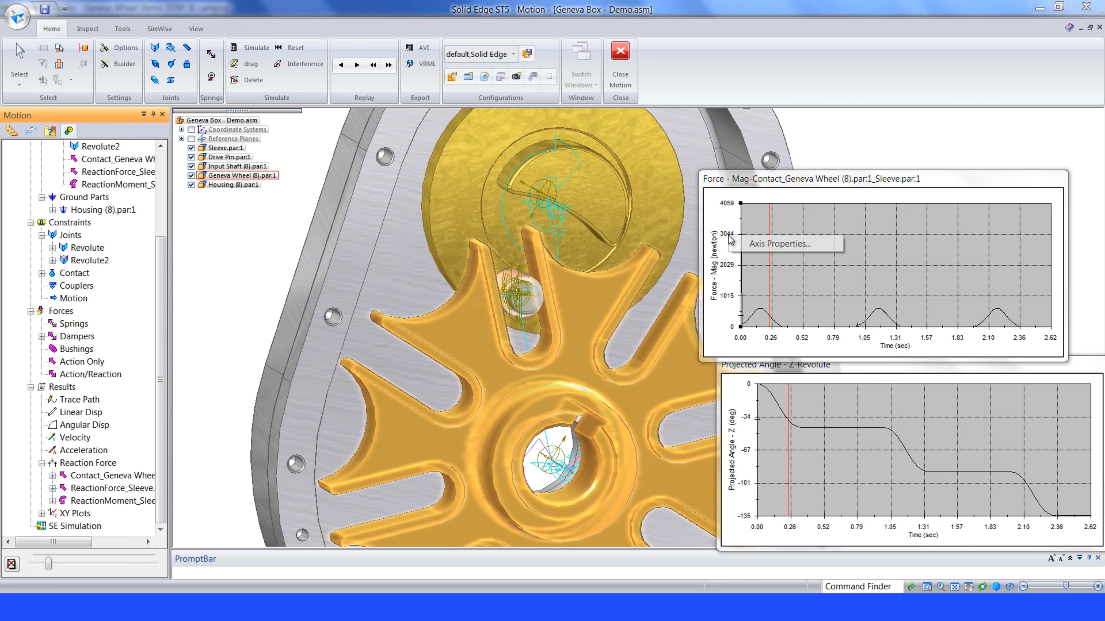
left_click(761, 247)
left_click_drag(658, 170, 599, 168)
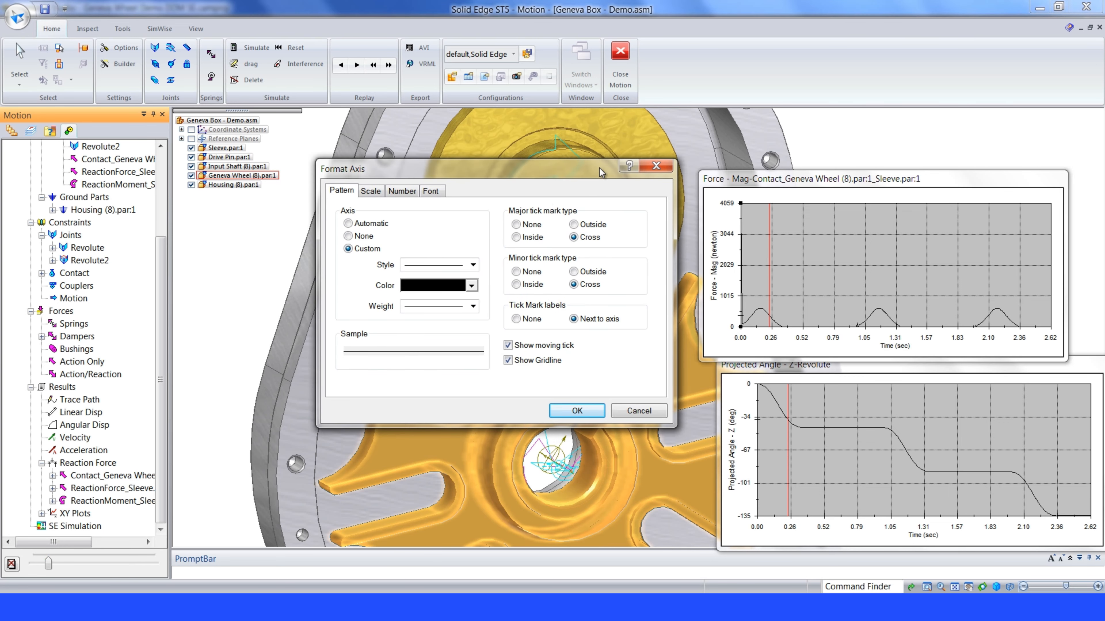
left_click(372, 191)
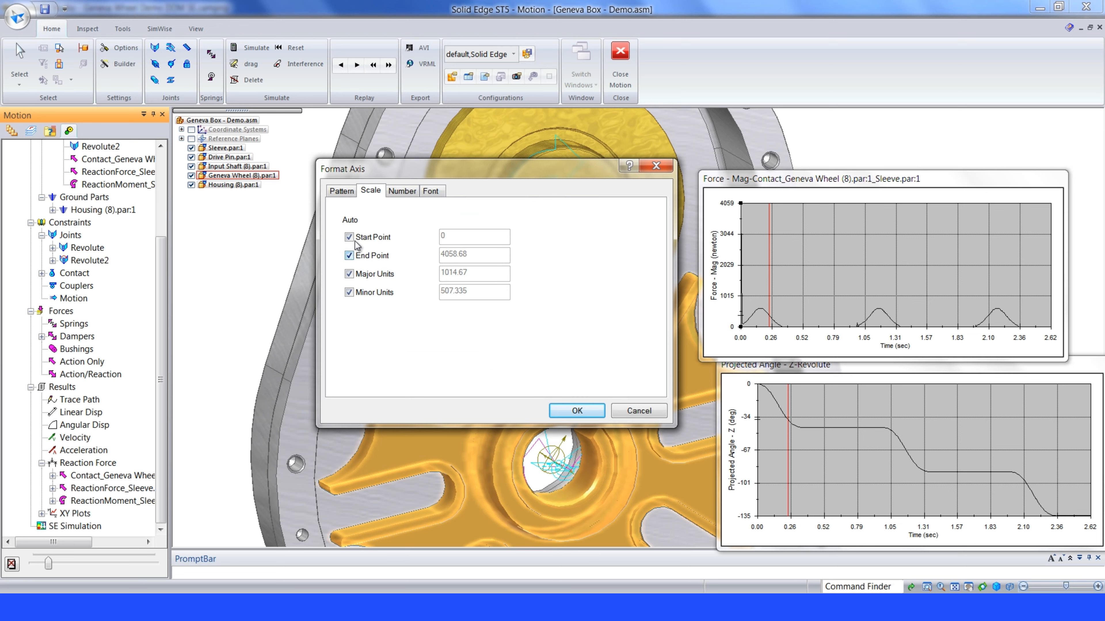
left_click(349, 255)
left_click_drag(493, 252, 431, 249)
type("800")
left_click(574, 412)
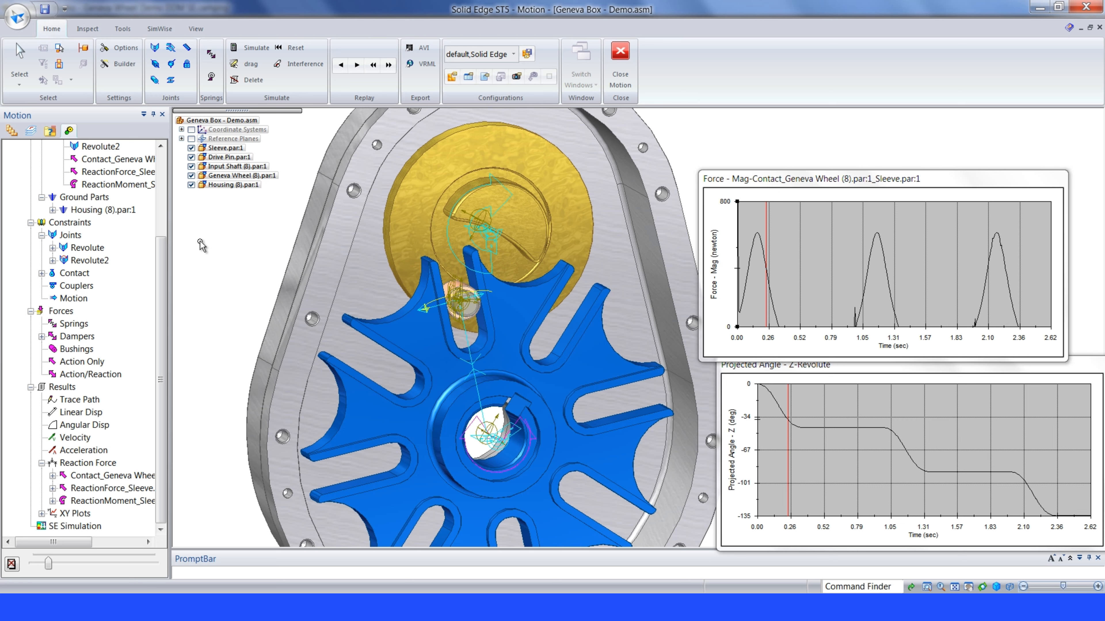
Step: Move the projected angle plot window over the contact force plot so it clears the view's axis triad
right_click(78, 265)
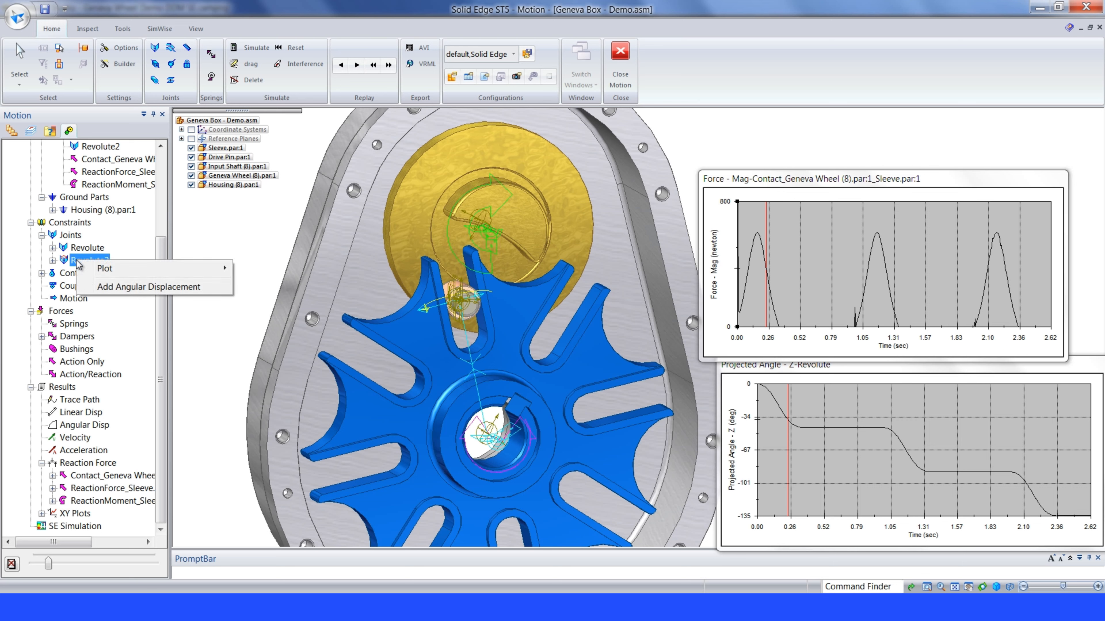
mouse_move(115, 271)
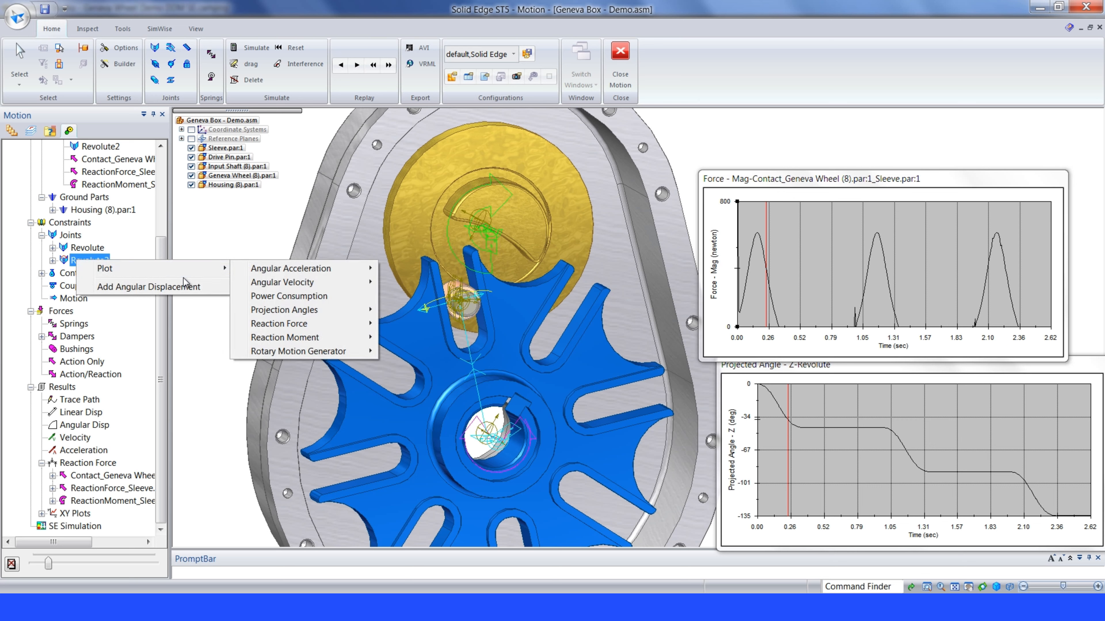
mouse_move(335, 354)
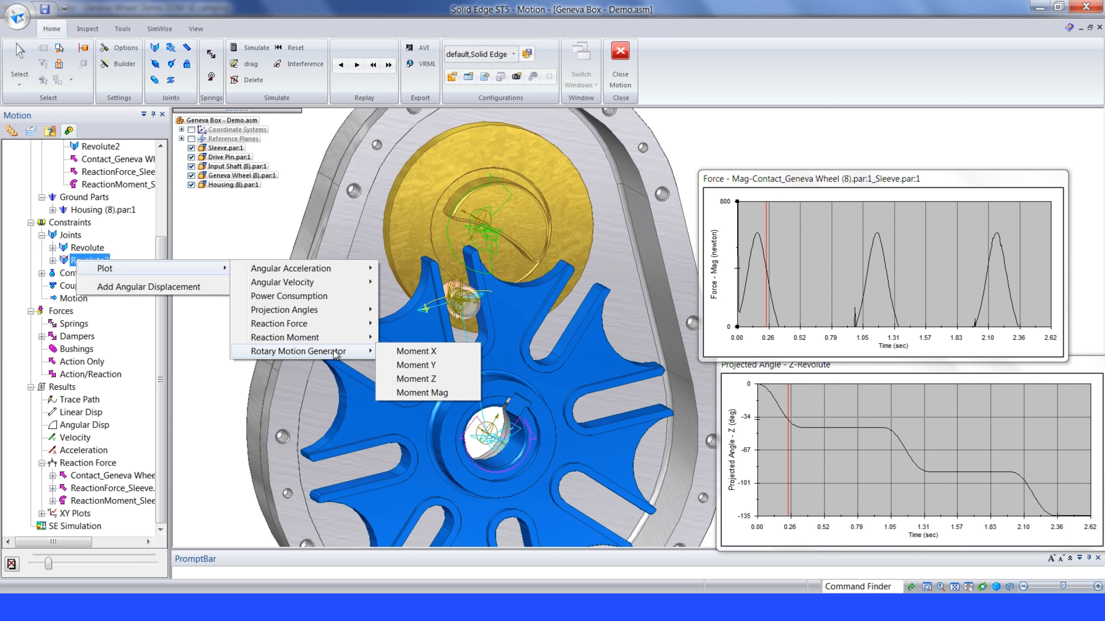
left_click(731, 394)
left_click_drag(736, 366, 680, 257)
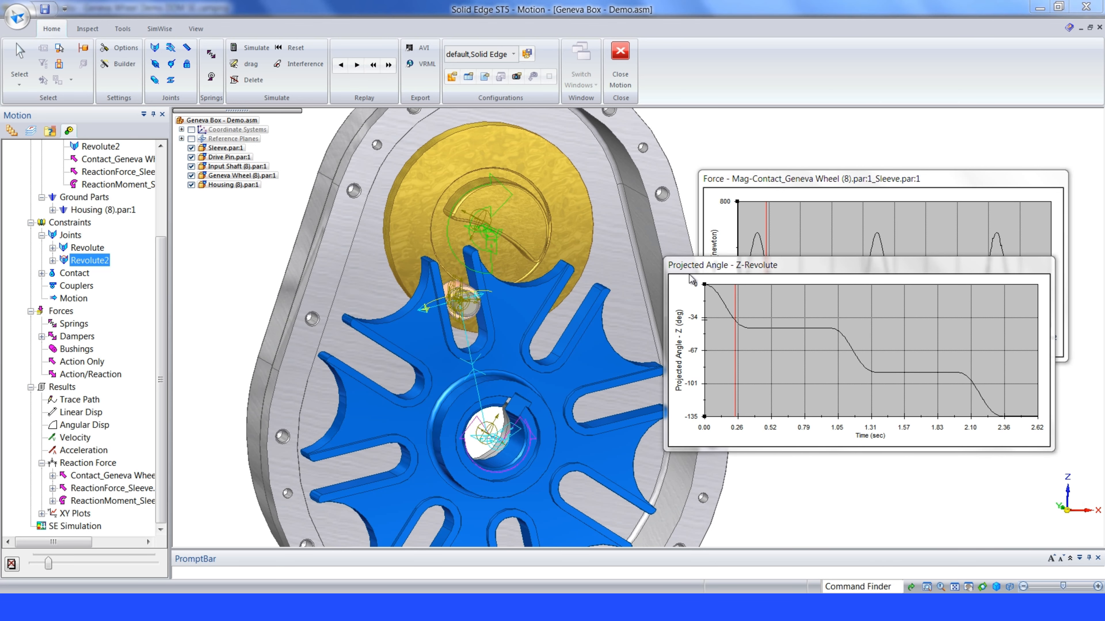
mouse_move(945, 518)
middle_mouse_down()
mouse_move(993, 526)
mouse_move(952, 515)
middle_mouse_up()
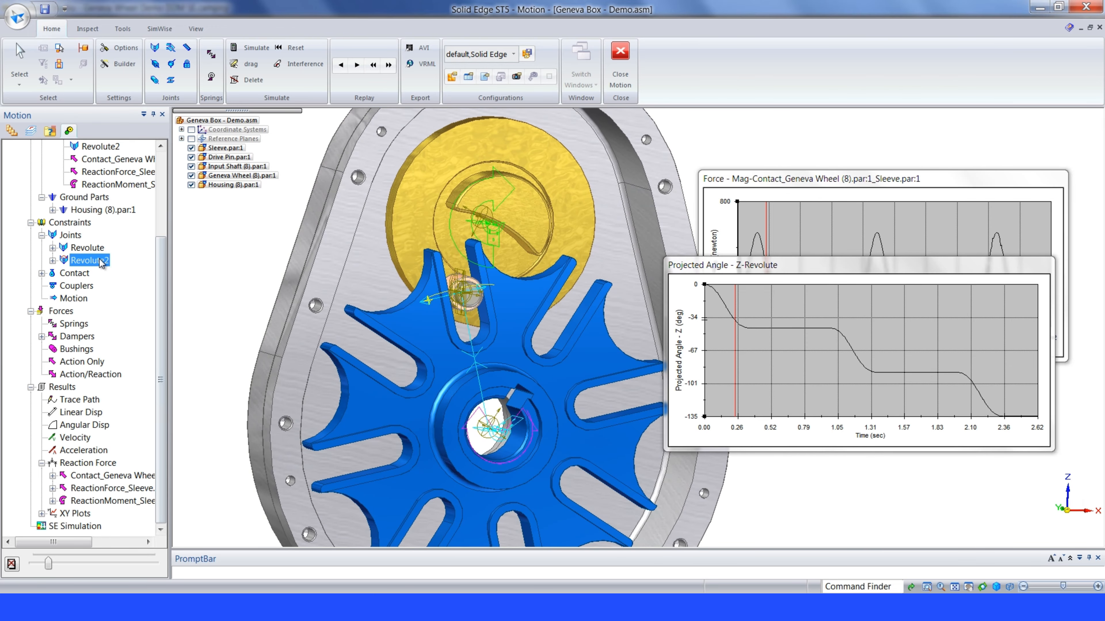
Step: Plot the rotary motion generator's Y moment for the input shaft joint Revolute2 and enlarge the plot in front of the others
right_click(101, 262)
mouse_move(126, 268)
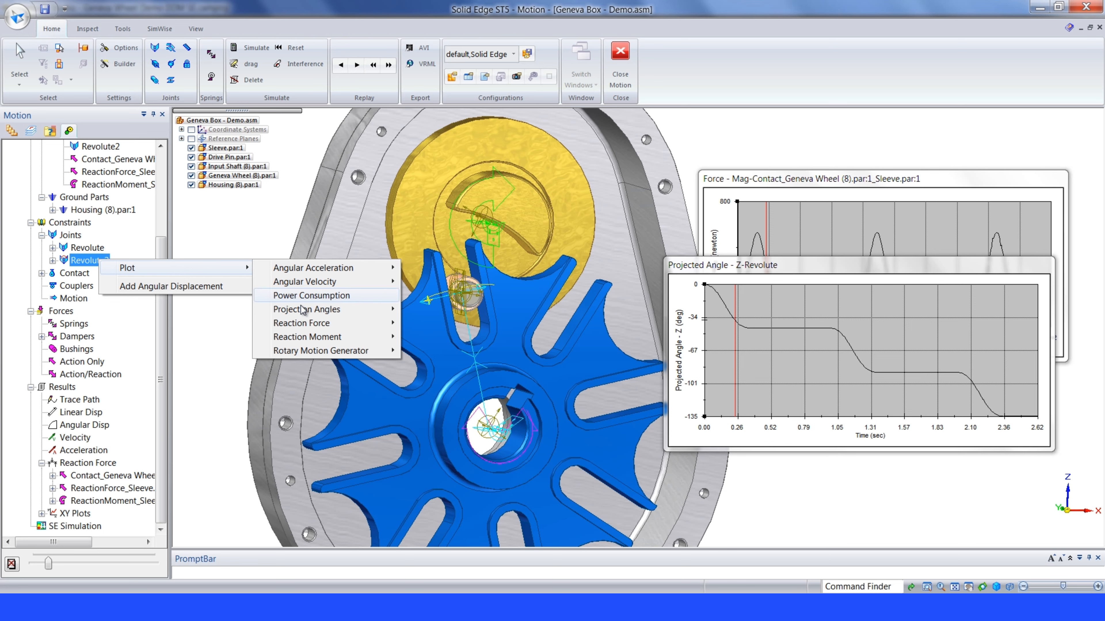
mouse_move(346, 352)
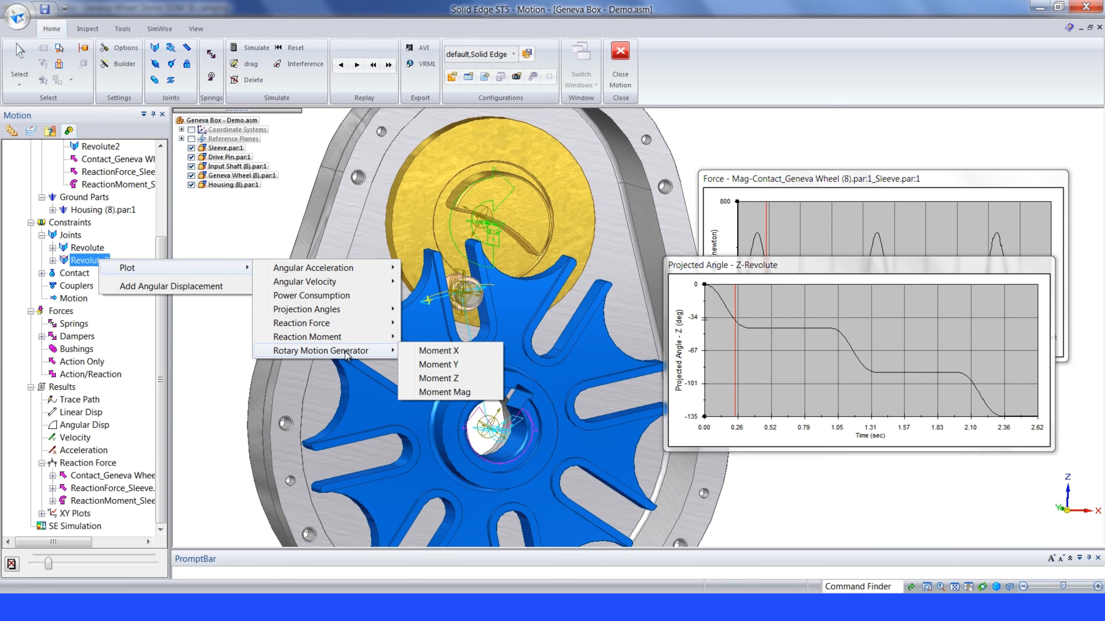
left_click(433, 365)
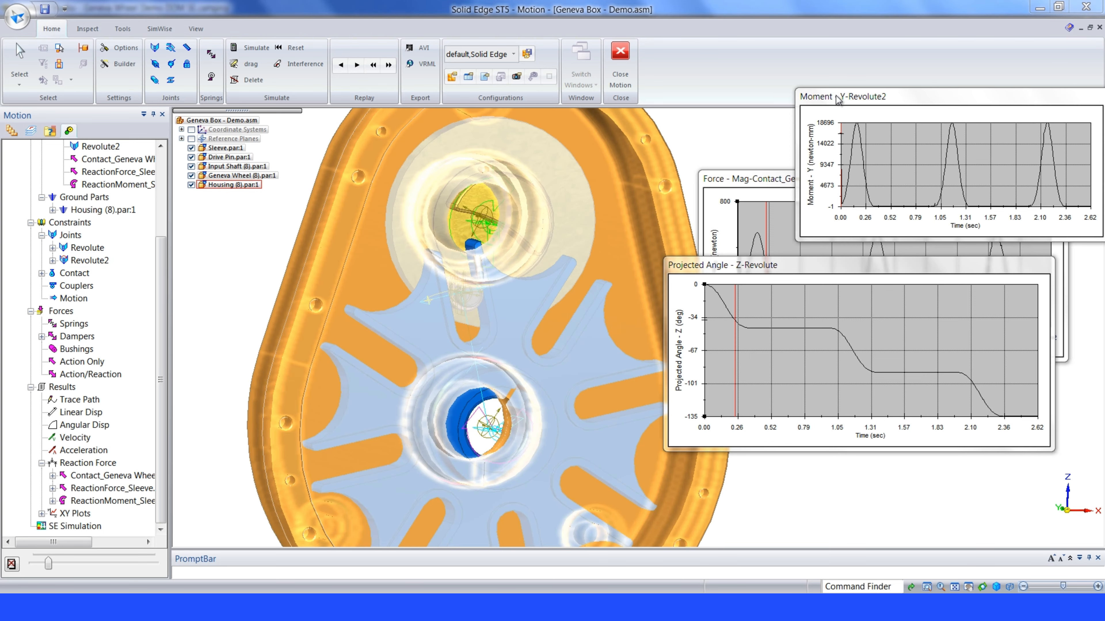
mouse_move(838, 100)
left_mouse_down()
mouse_move(820, 213)
mouse_move(775, 313)
left_mouse_up()
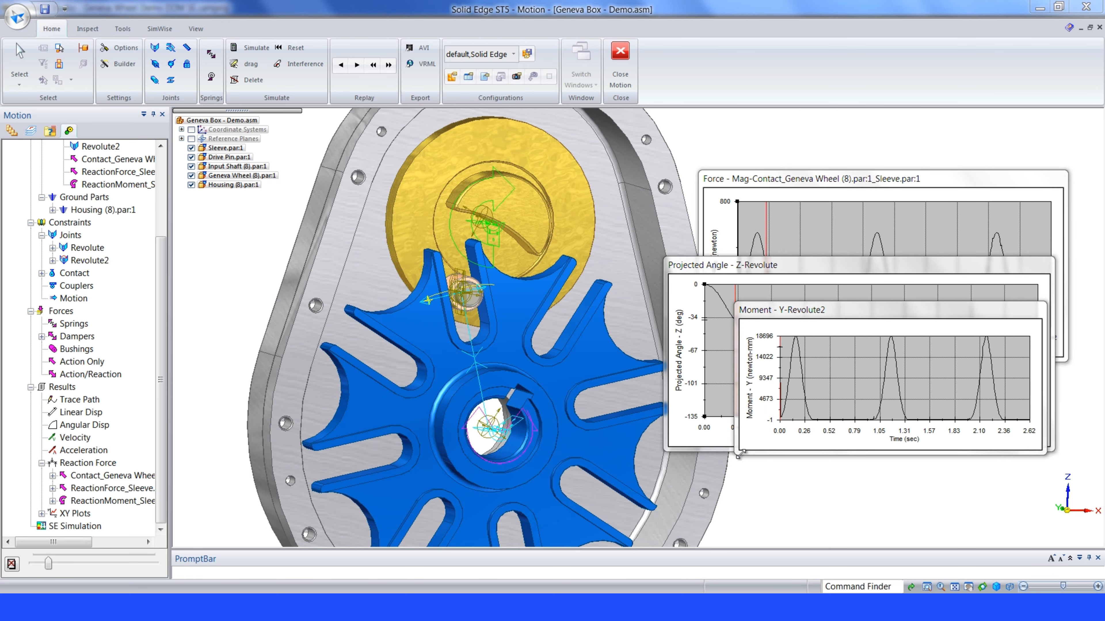
left_click_drag(738, 453, 644, 534)
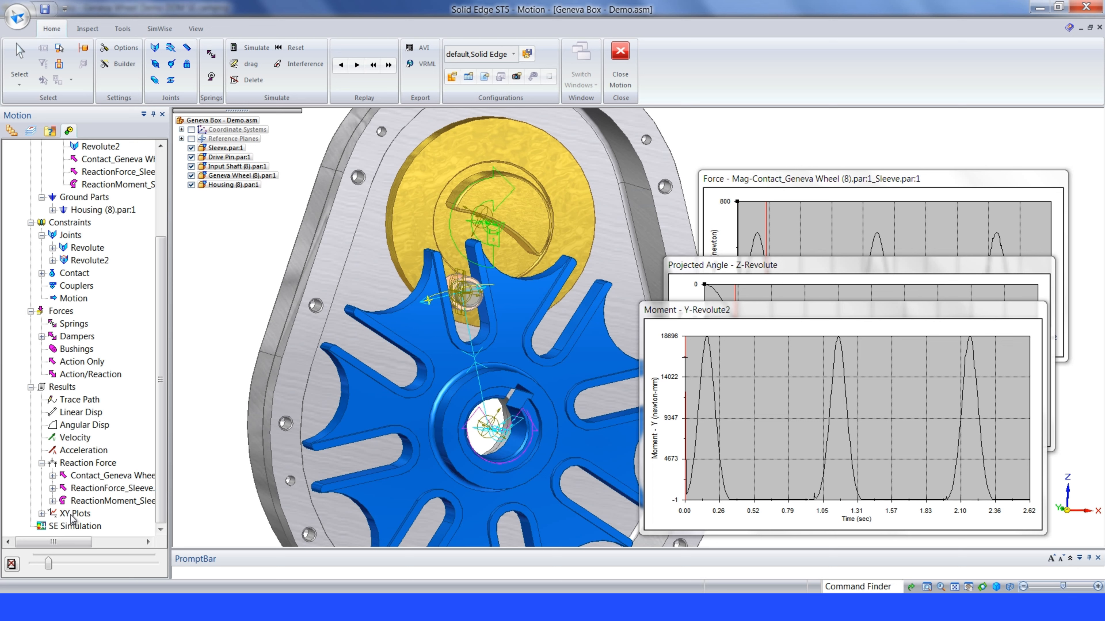
Step: Preserve and copy the Revolute2 curve in the Y moment plot as a baseline for comparison
left_click(42, 514)
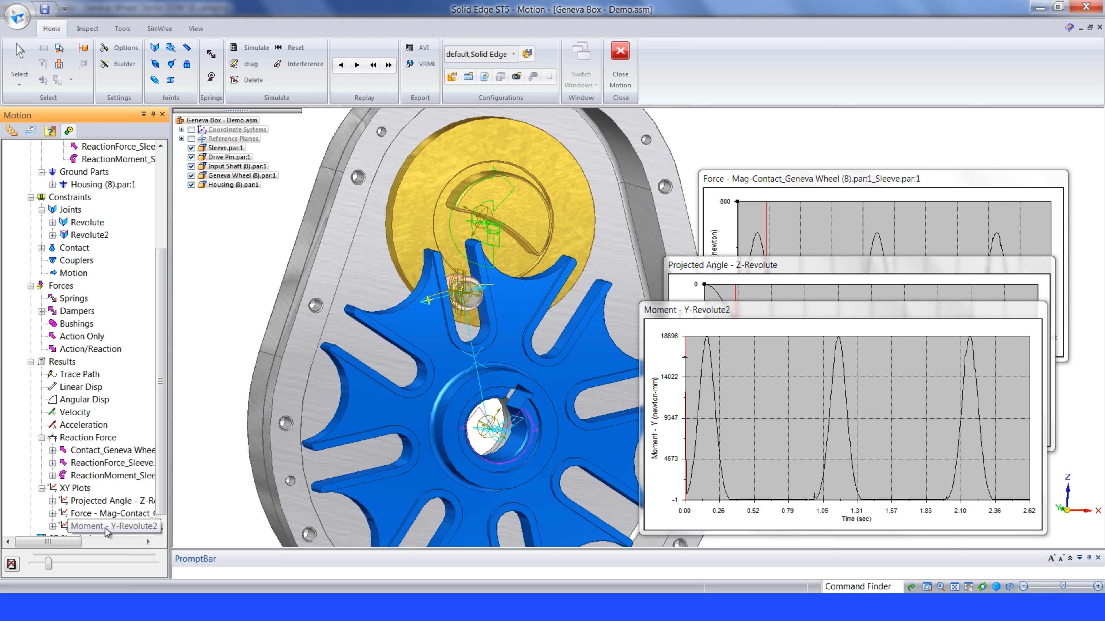
left_click(52, 526)
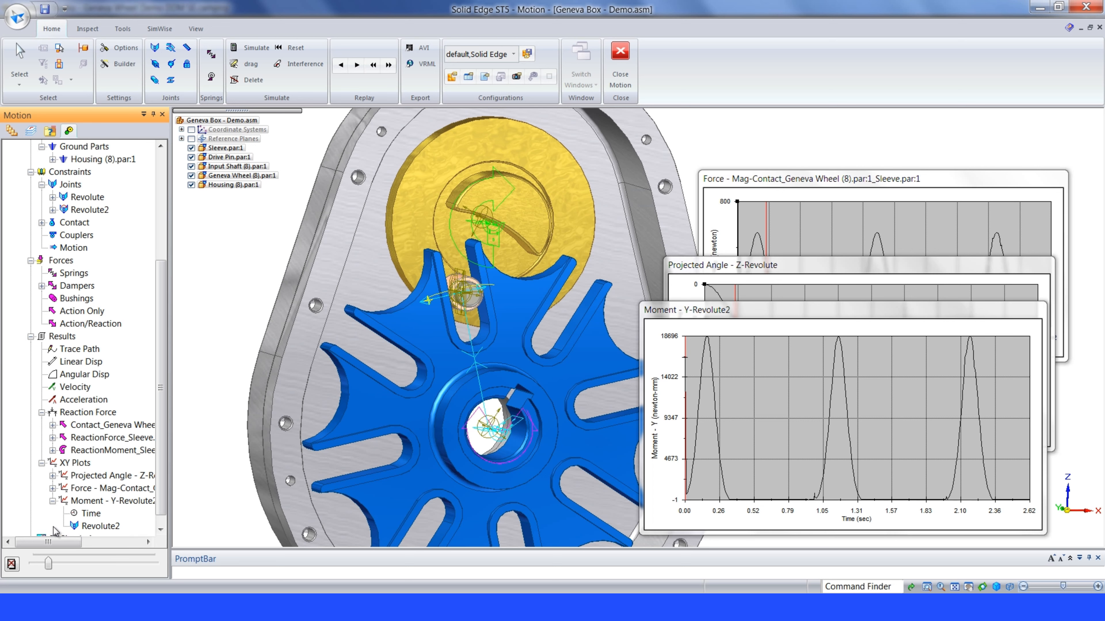
right_click(97, 528)
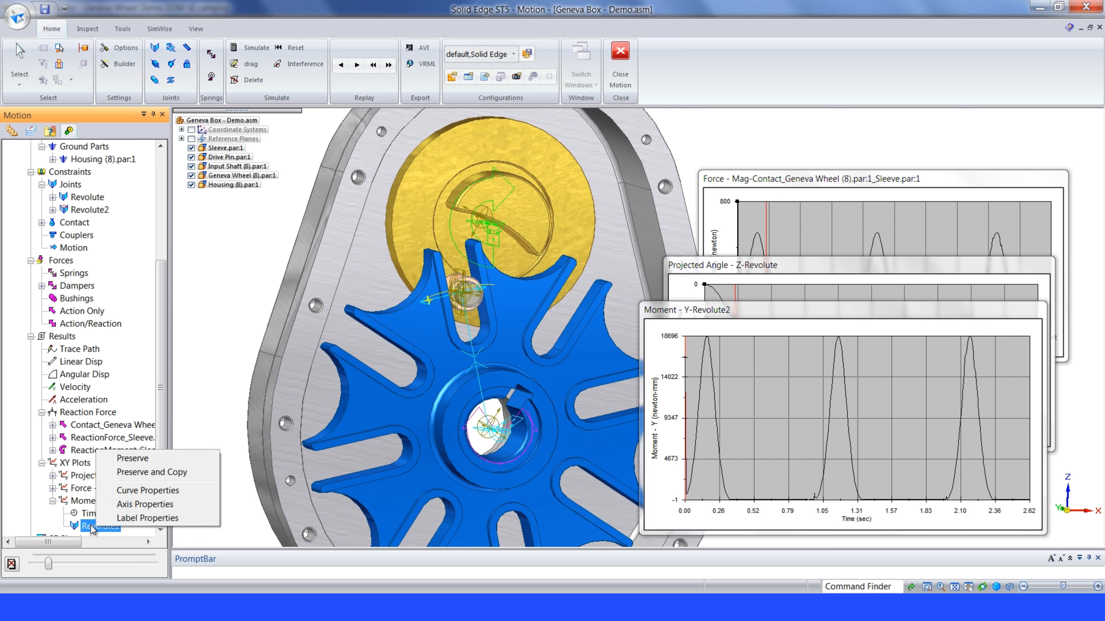
left_click(151, 473)
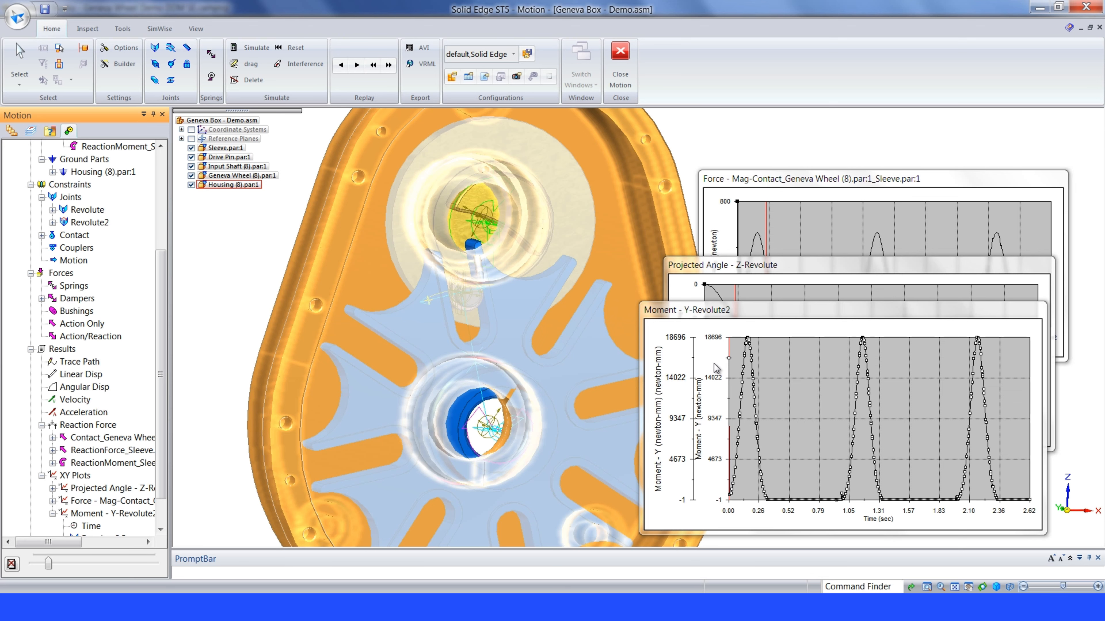
Step: Delete the existing motion results and set the sleeve-to-wheel 3D contact's friction to Full
left_click(11, 565)
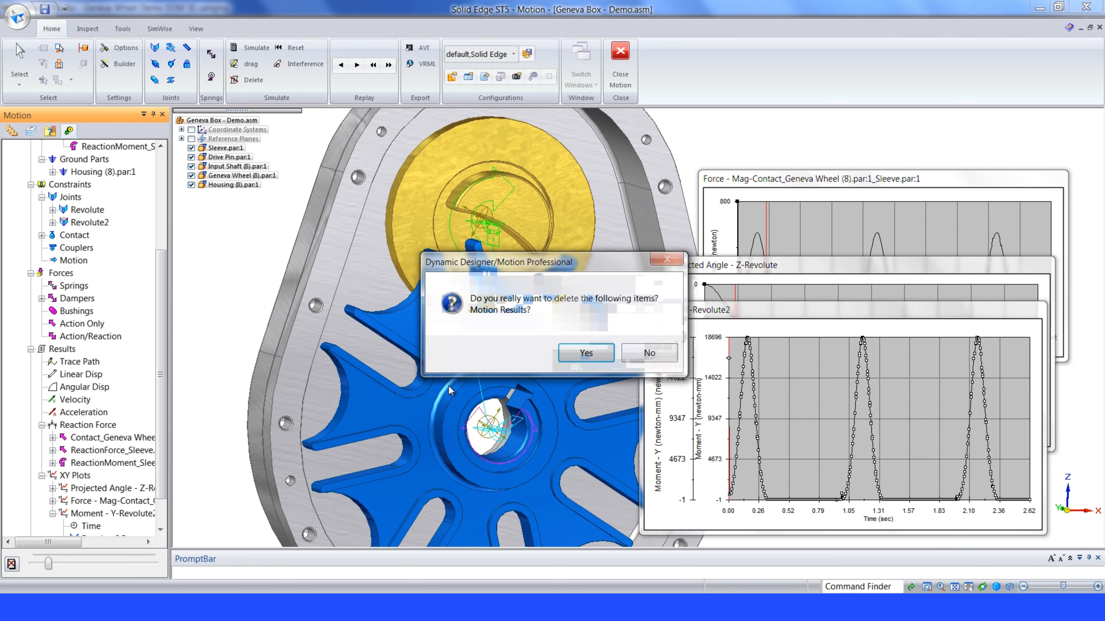
left_click(586, 353)
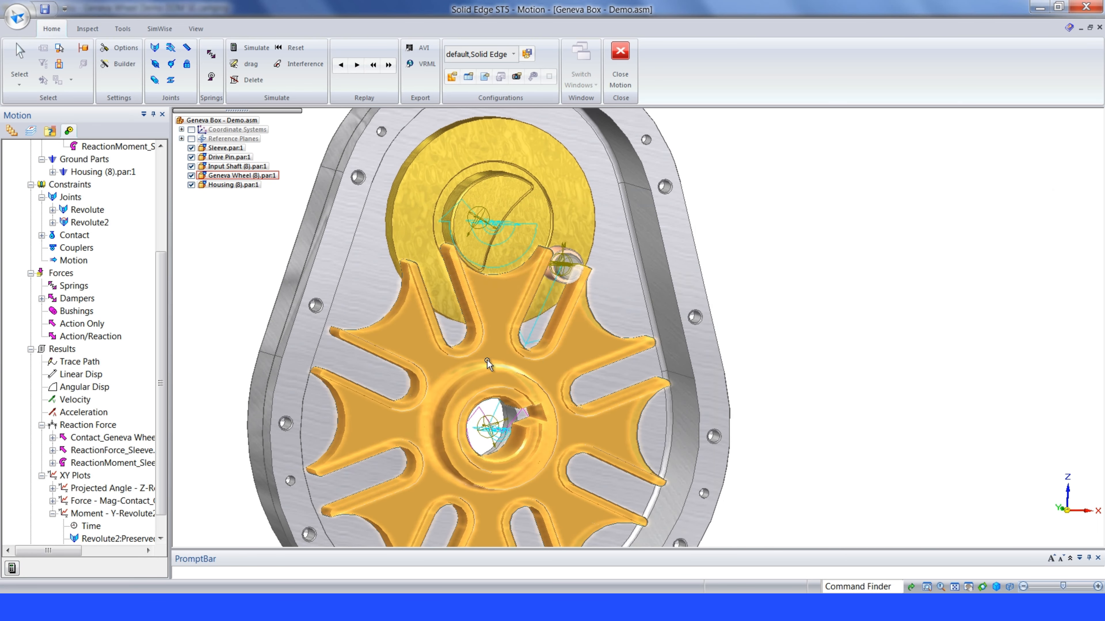
left_click(42, 235)
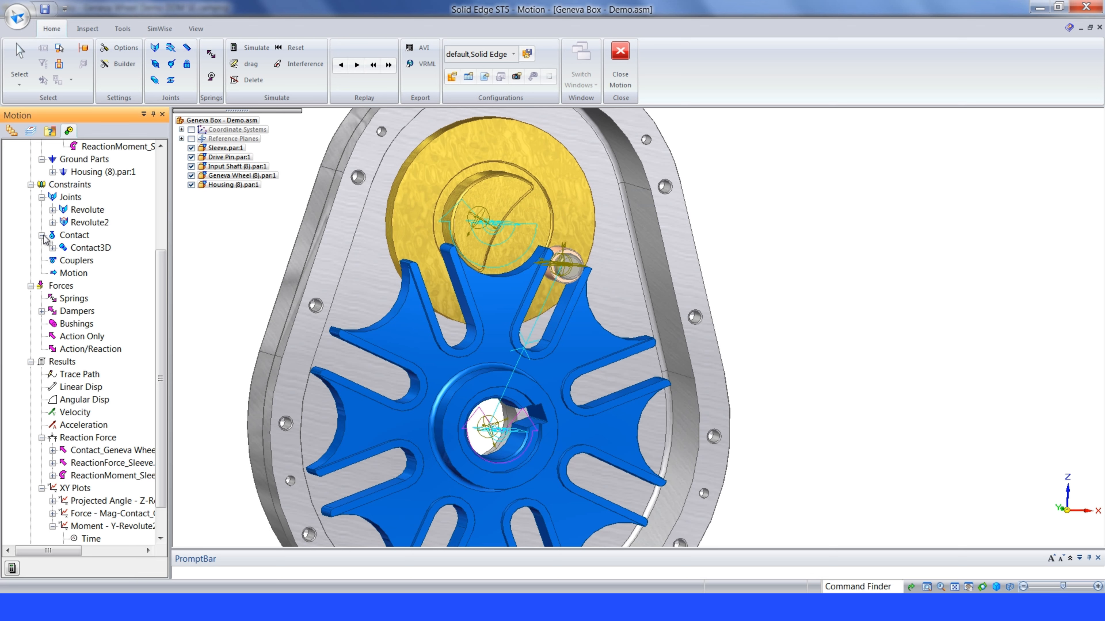
right_click(84, 252)
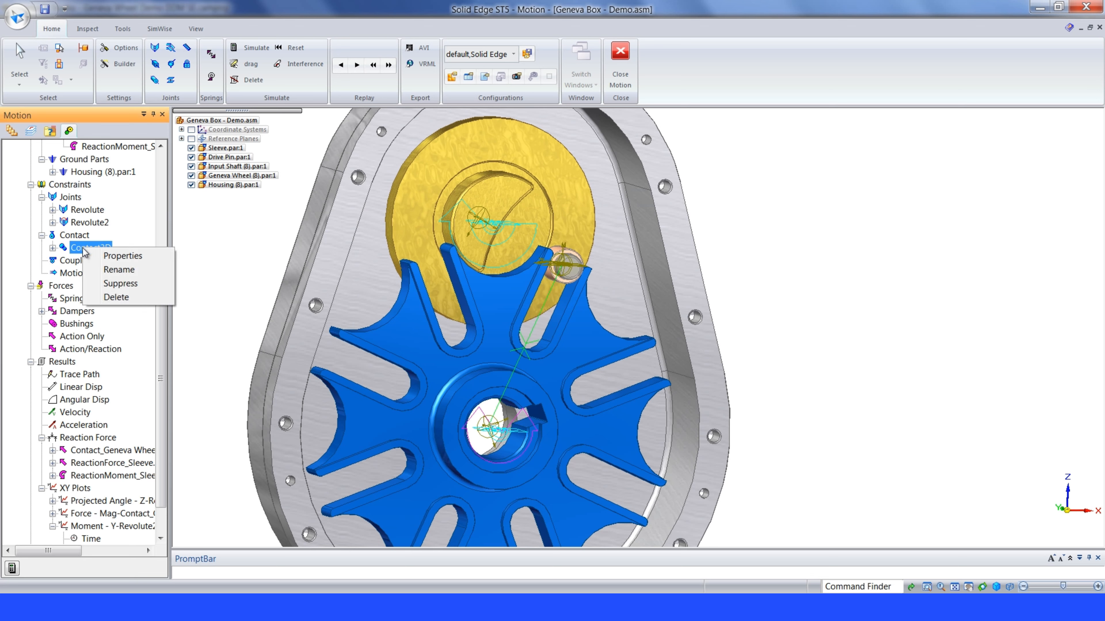
left_click(130, 257)
left_click(67, 29)
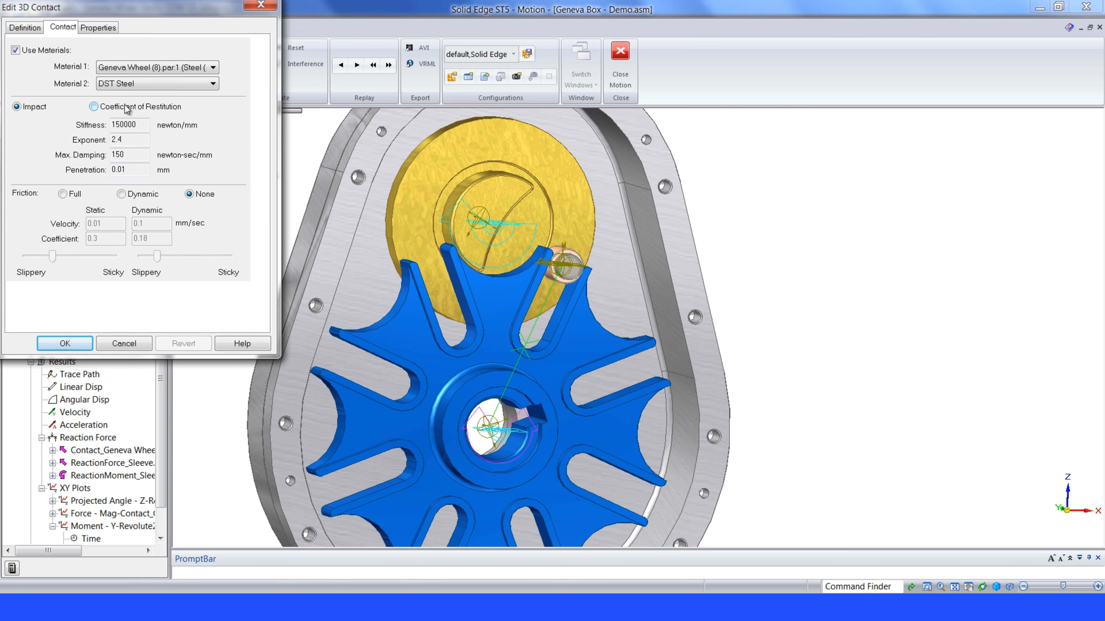
left_click(69, 197)
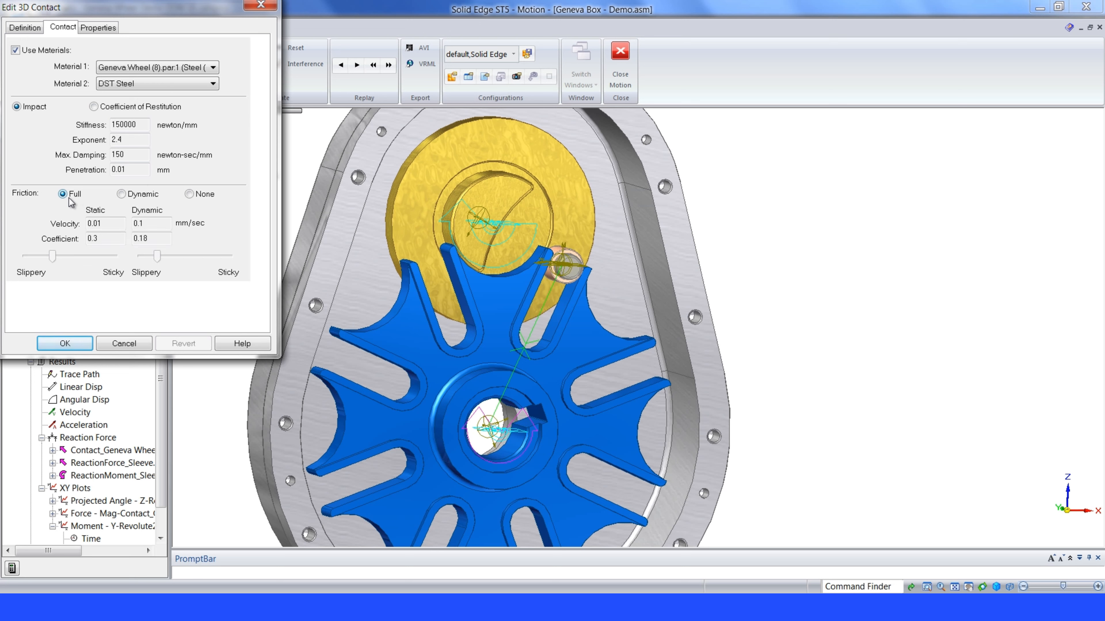
left_click(83, 346)
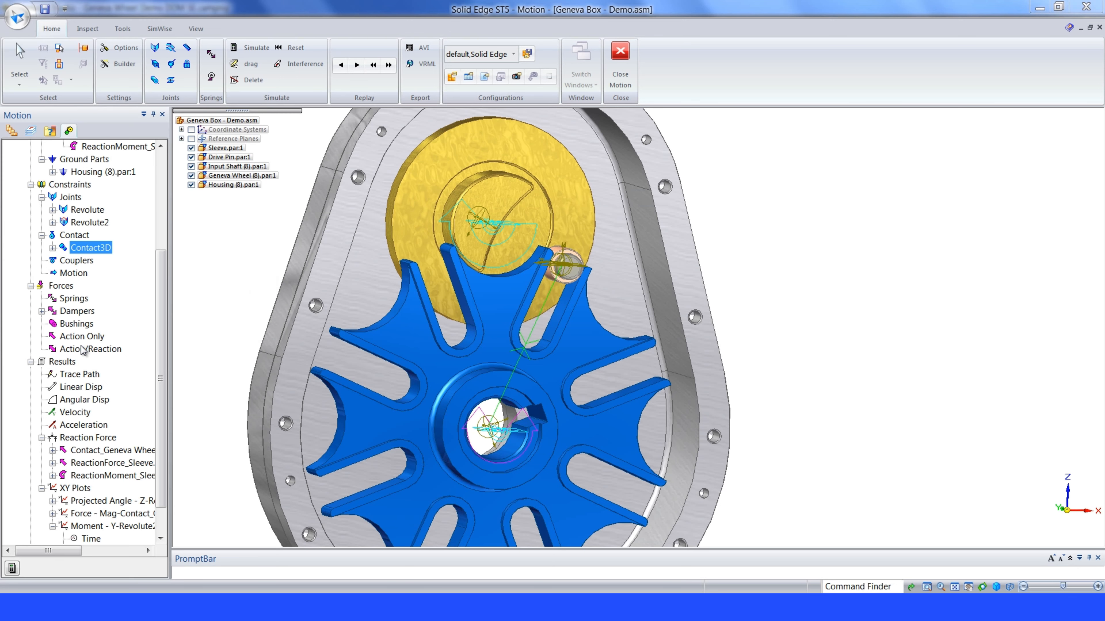
Step: Rerun the simulation with friction and enlarge the Y moment plot to compare the new curve with the preserved one
left_click(12, 569)
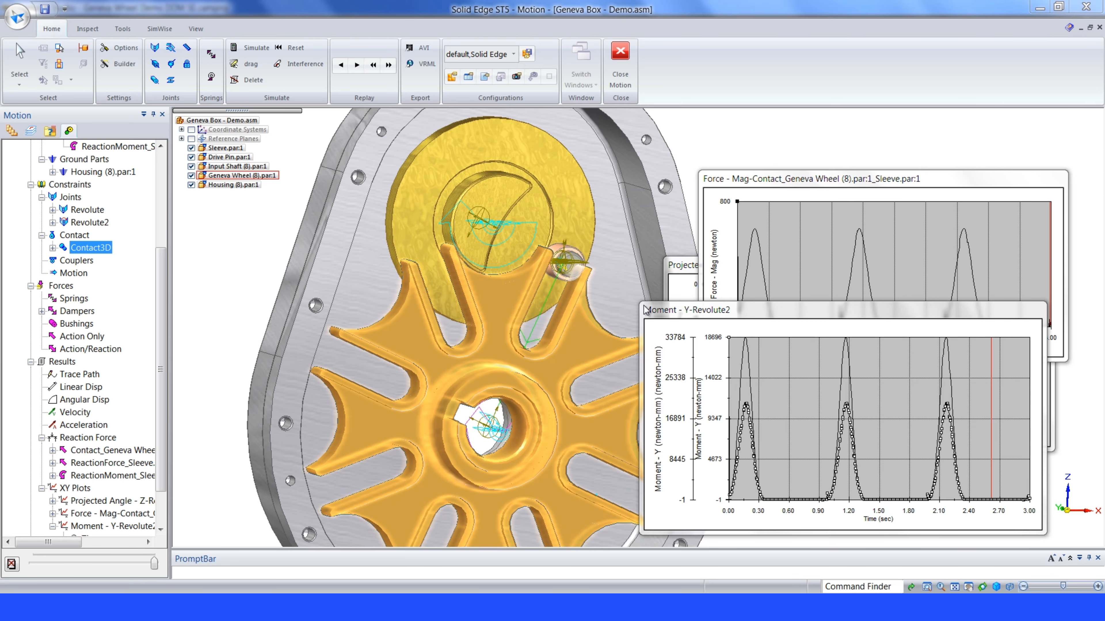
left_click_drag(640, 300, 487, 286)
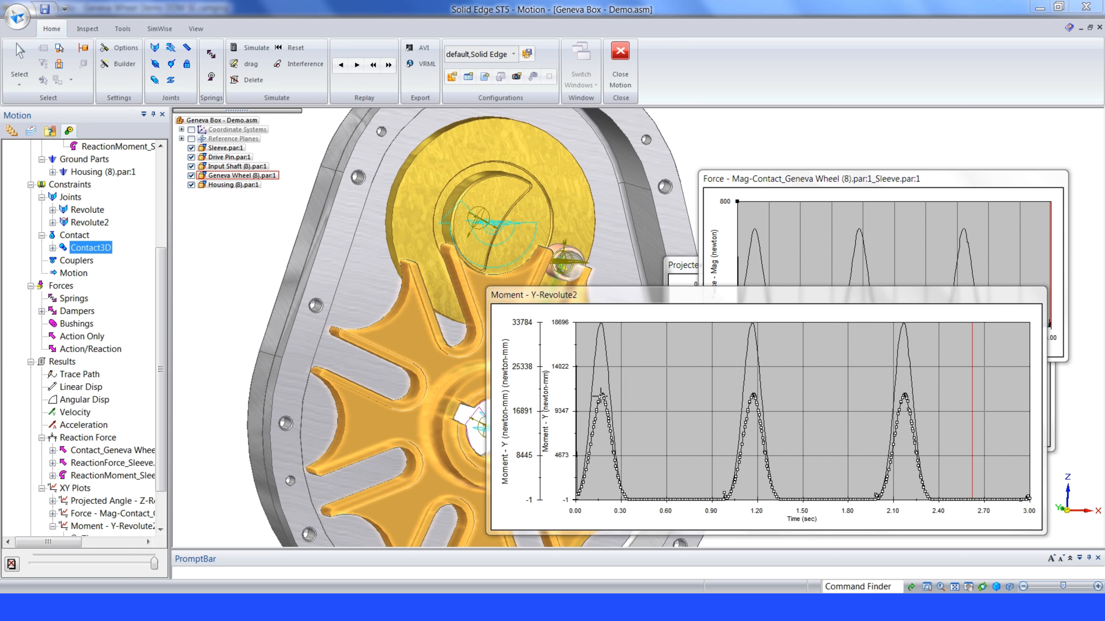
Step: Step the mechanism along the Y moment plot to the second torque peak, just before 1.20 s
left_click(632, 391)
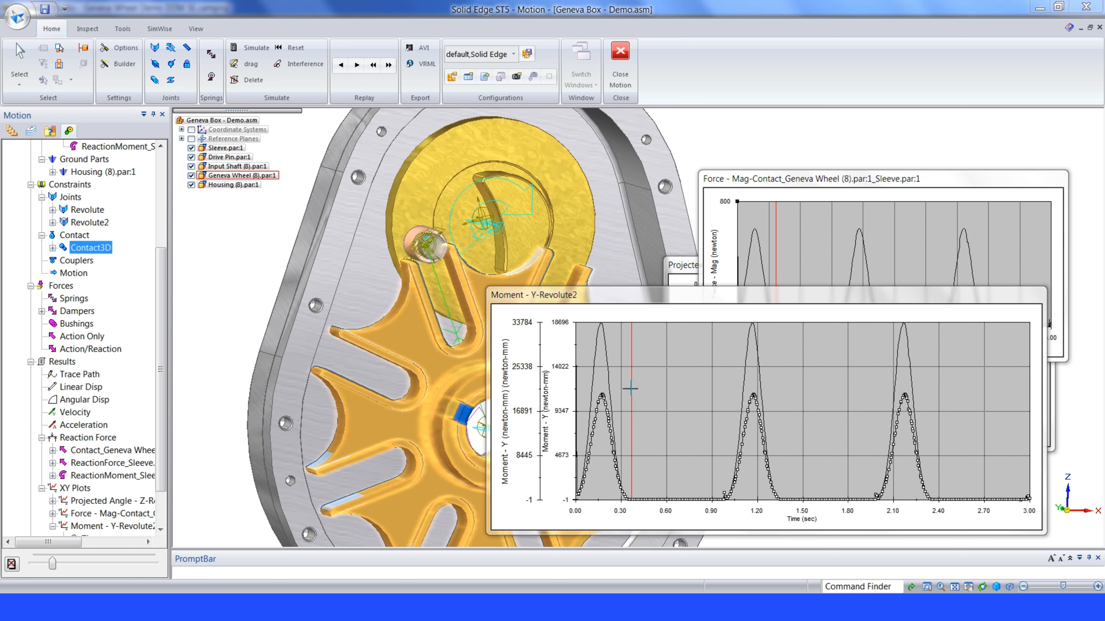
left_click(691, 384)
left_click(727, 386)
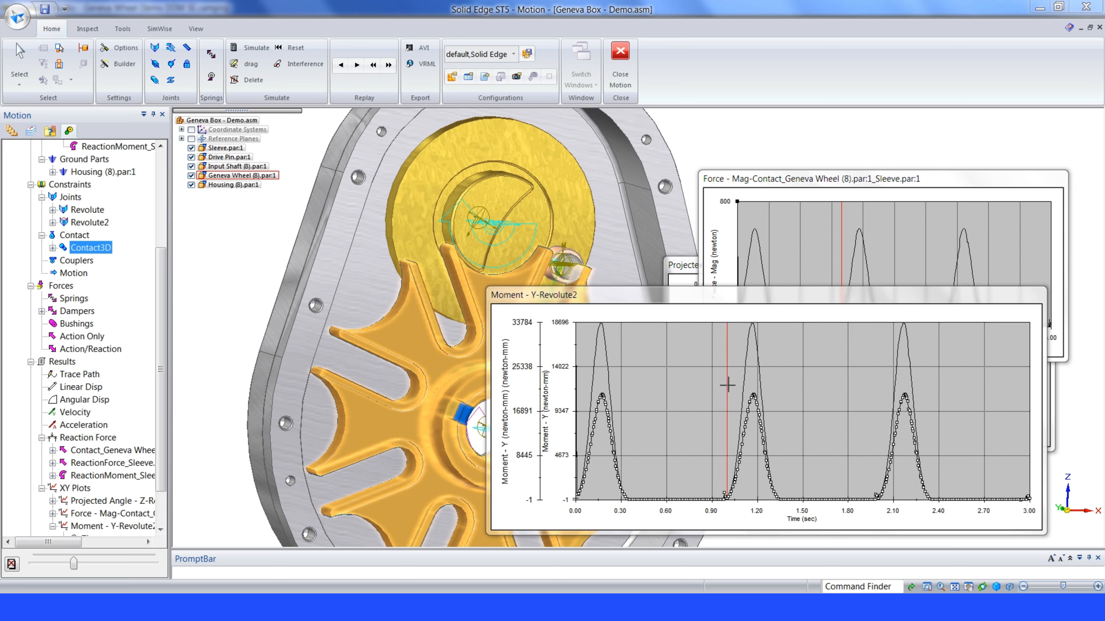
left_click(753, 379)
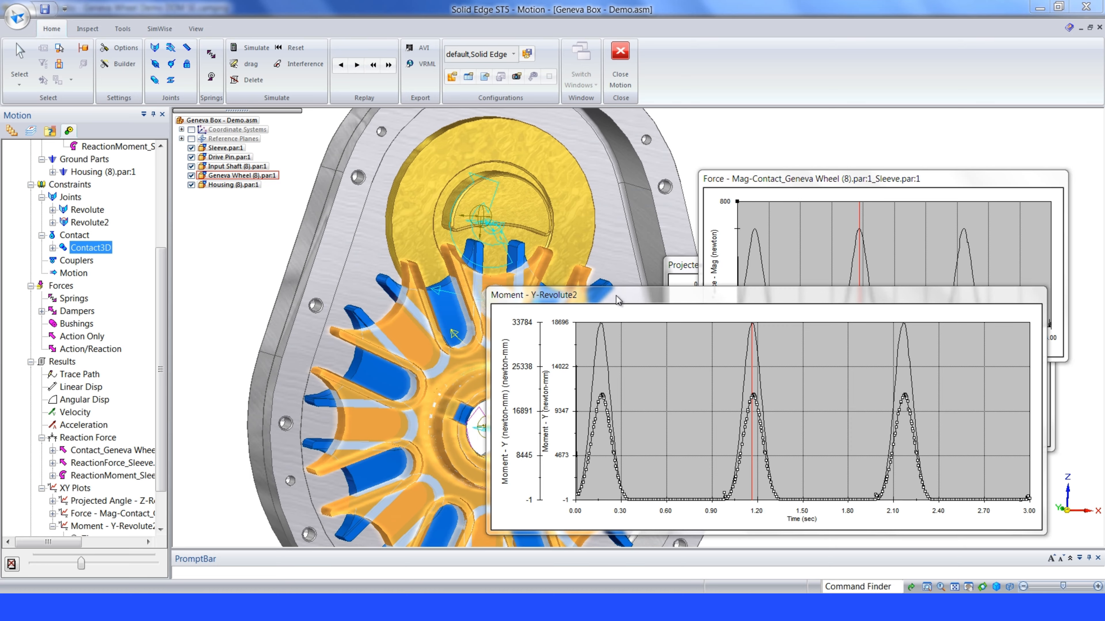
Step: Move the Y moment plot clear of the Geneva wheel and delete that plot
left_click_drag(618, 296, 687, 133)
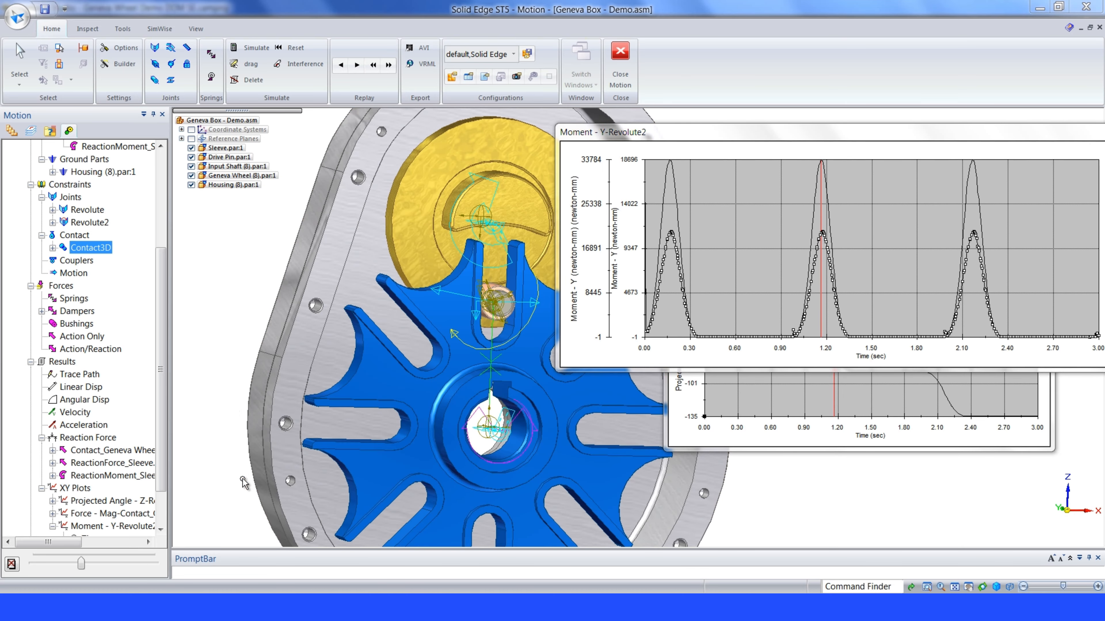
mouse_move(230, 318)
middle_mouse_down()
mouse_move(213, 304)
mouse_move(224, 315)
middle_mouse_up()
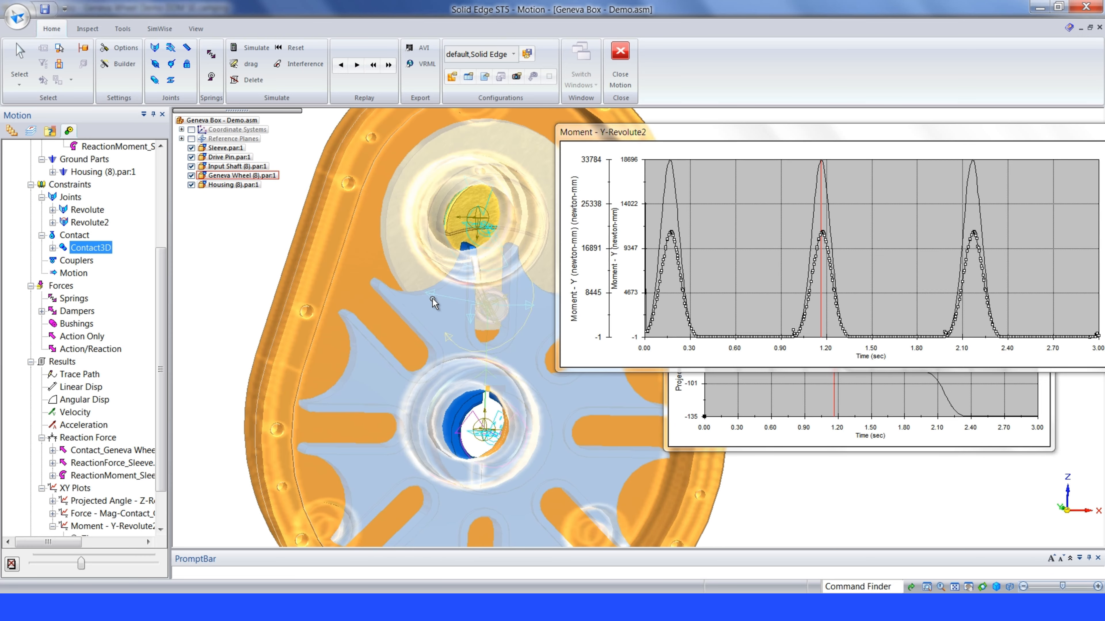
right_click(569, 152)
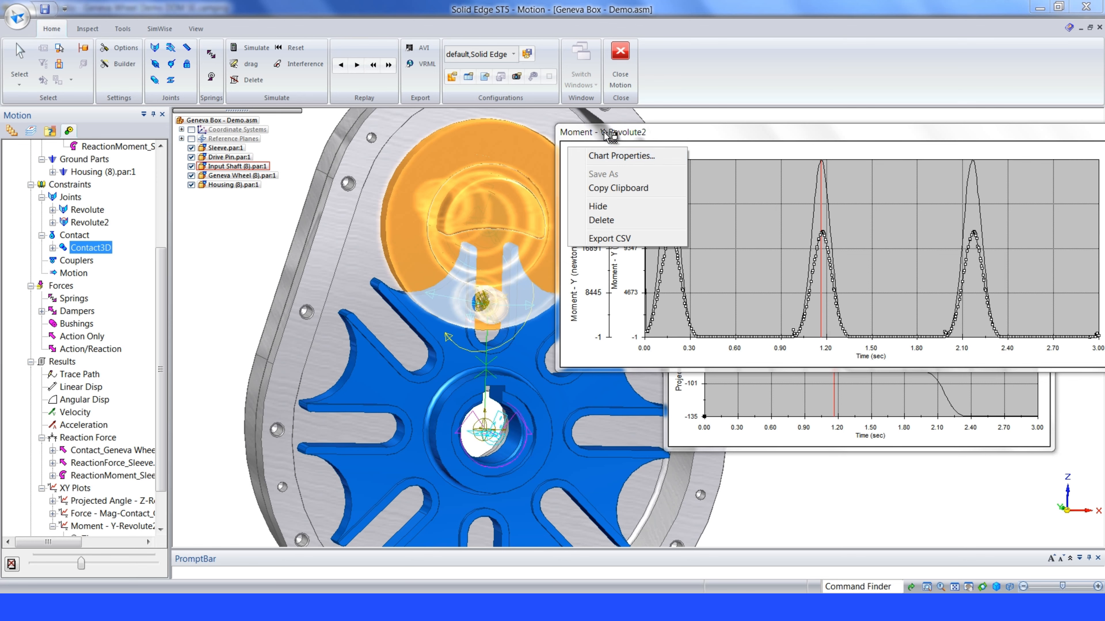
left_click(615, 220)
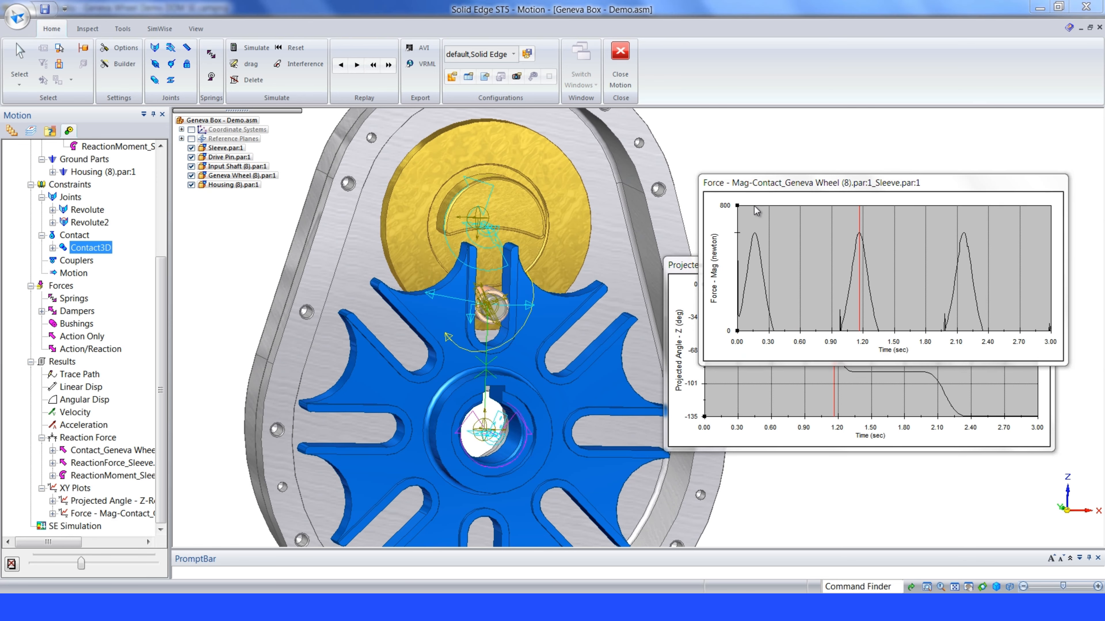
Step: Arrange the projected angle plot above the contact force plot, both beside the Geneva mechanism without overlapping
left_click_drag(751, 179, 773, 371)
left_click_drag(753, 272, 800, 167)
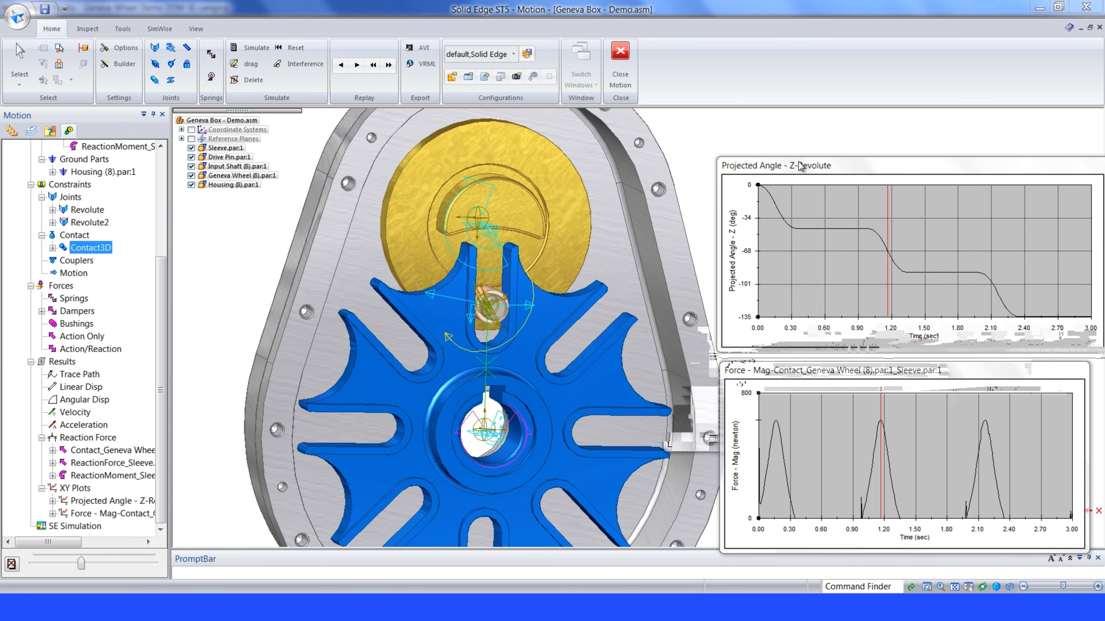
scroll(539, 209, "up", 2)
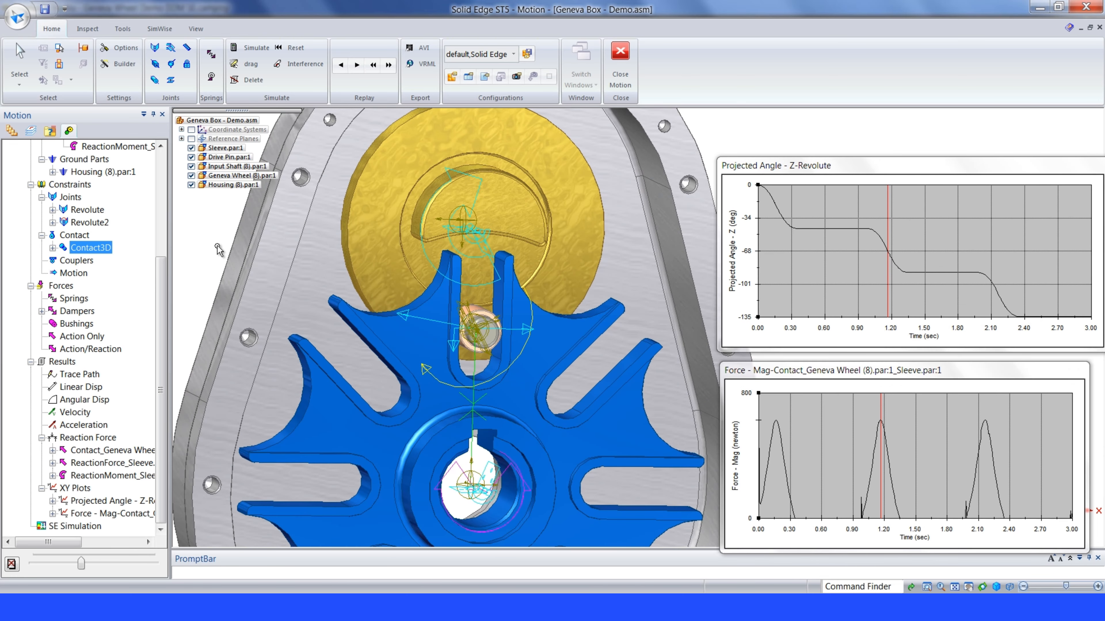
scroll(218, 249, "down", 1)
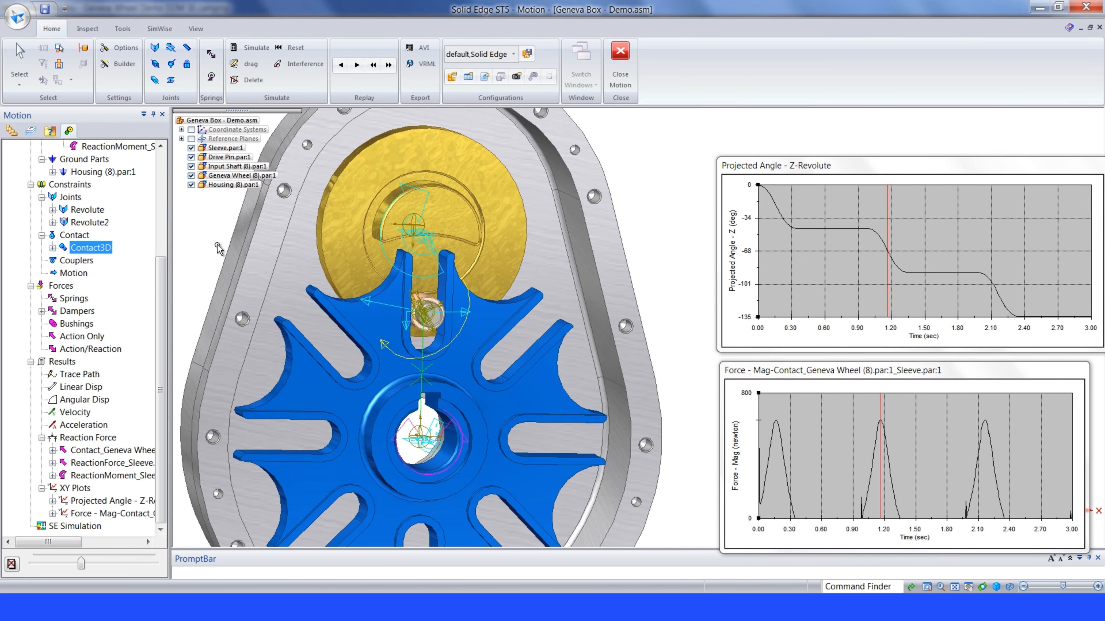
Step: Return the animation to its first frame and export Mechanism 1 as the AVI movie Geneva Box - Demo.avi, overwriting the existing file
left_click(161, 164)
left_click(44, 9)
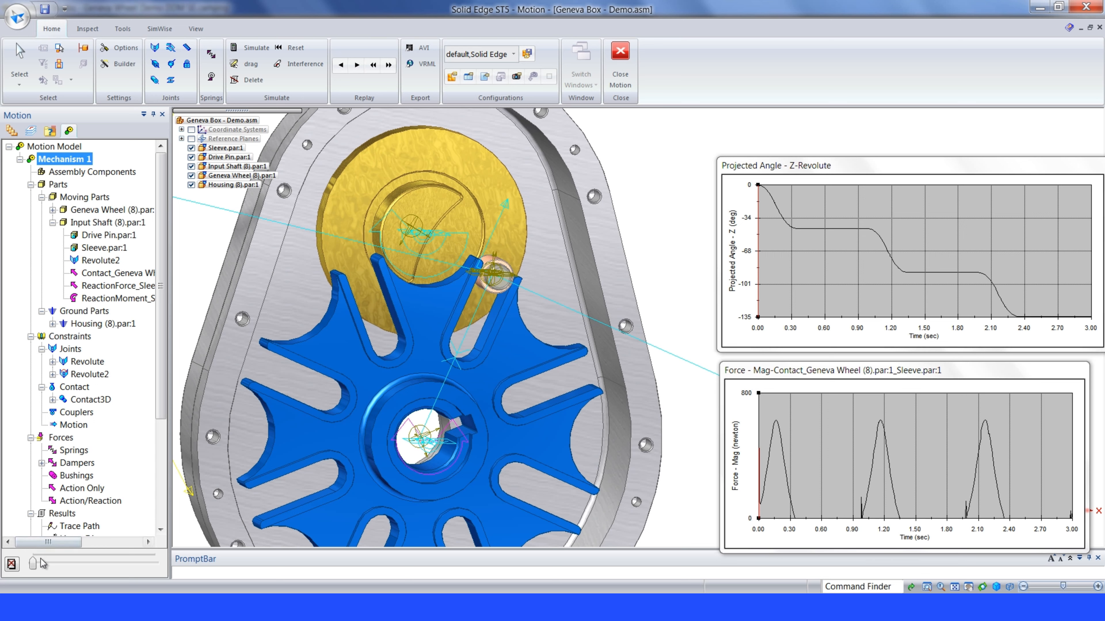
right_click(64, 161)
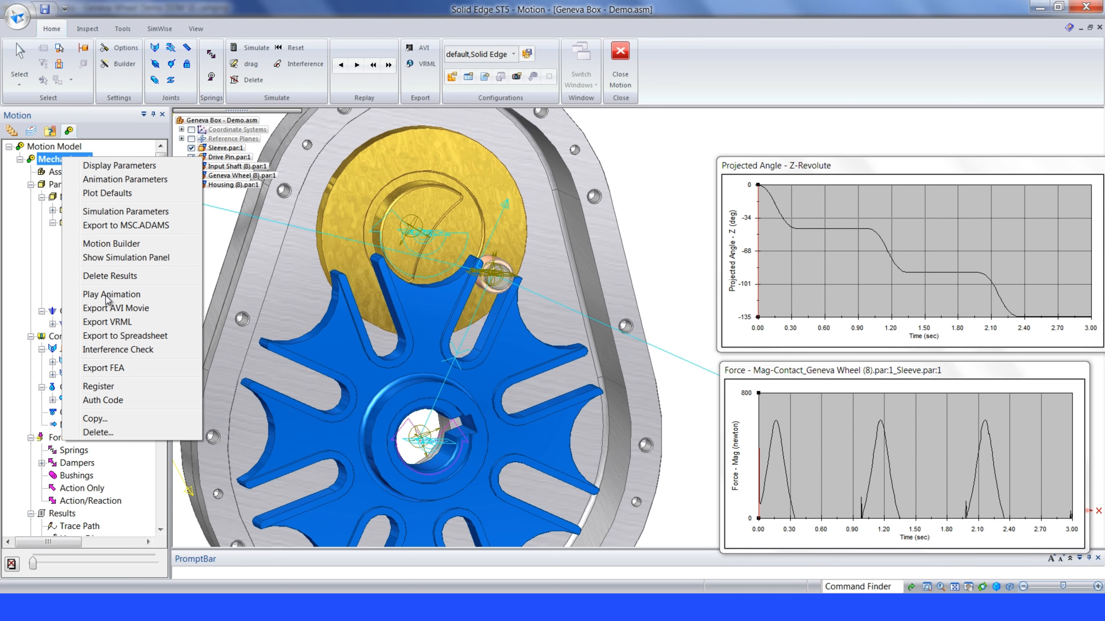
left_click(130, 310)
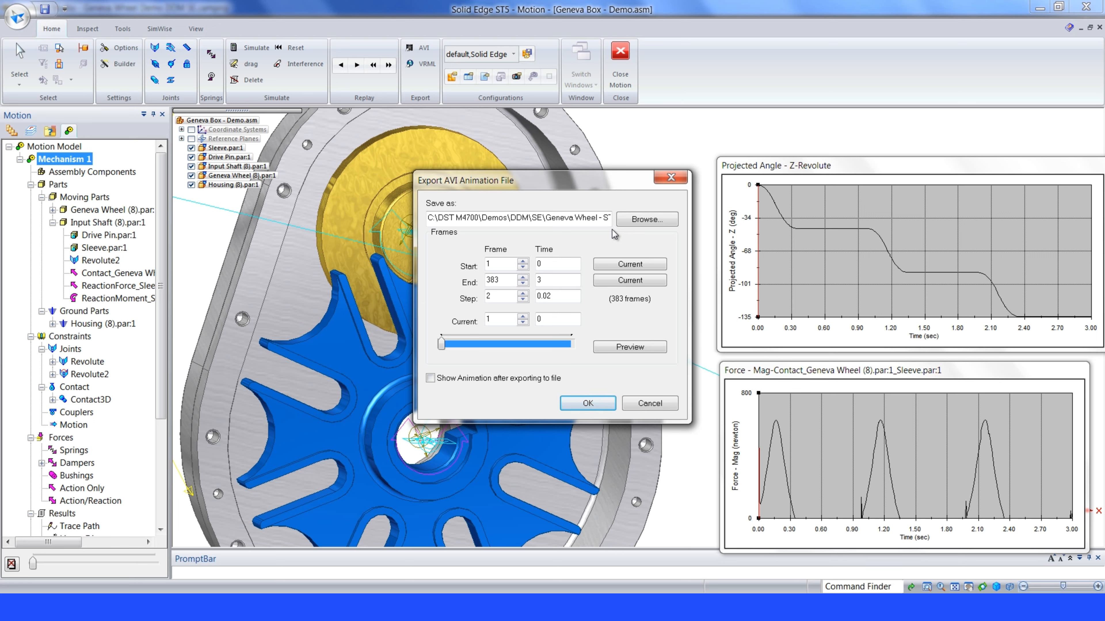
left_click(588, 403)
left_click(615, 359)
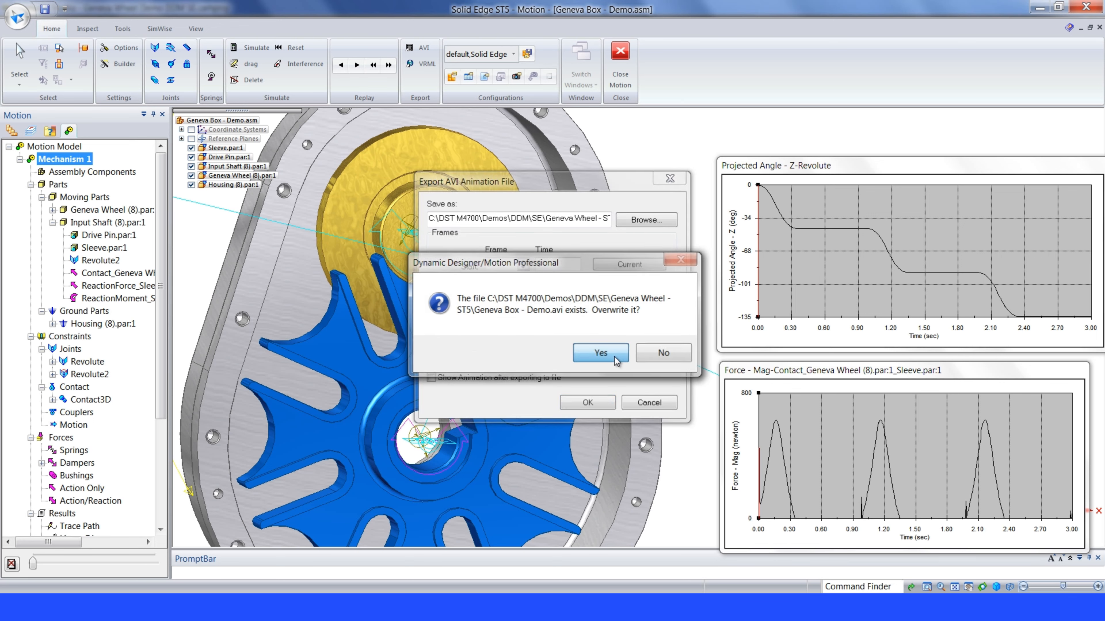